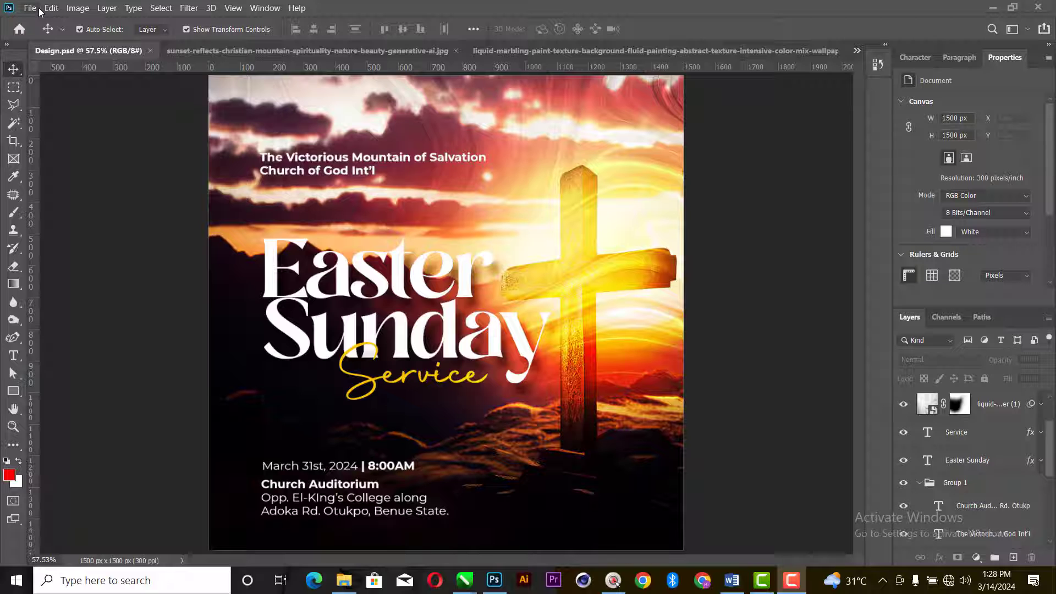
Create a new 5 x 5 inch document at 300 pixels/inch in RGB Color with a white background.
click(30, 9)
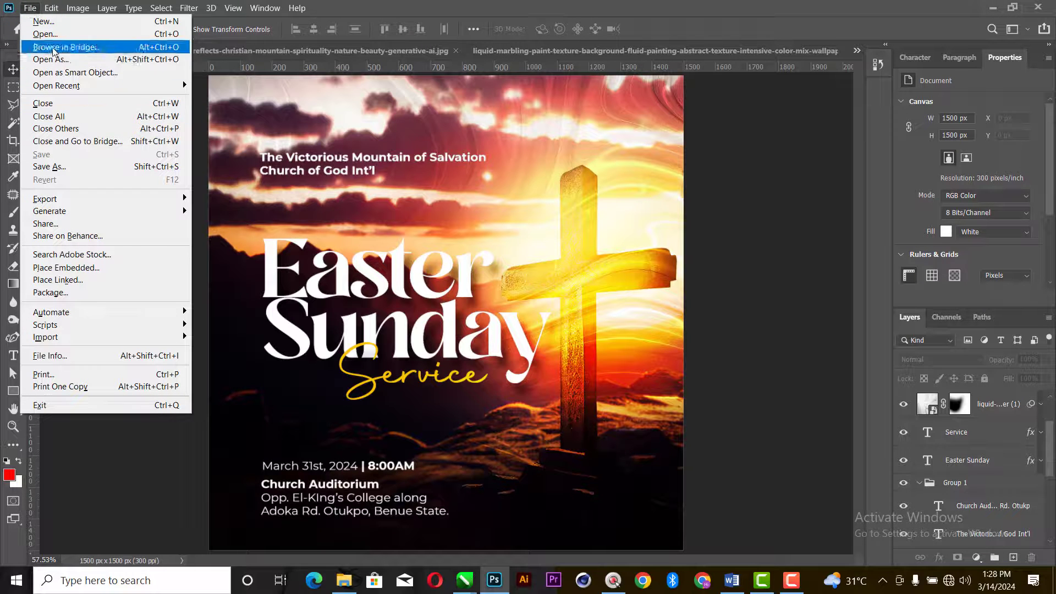
click(42, 21)
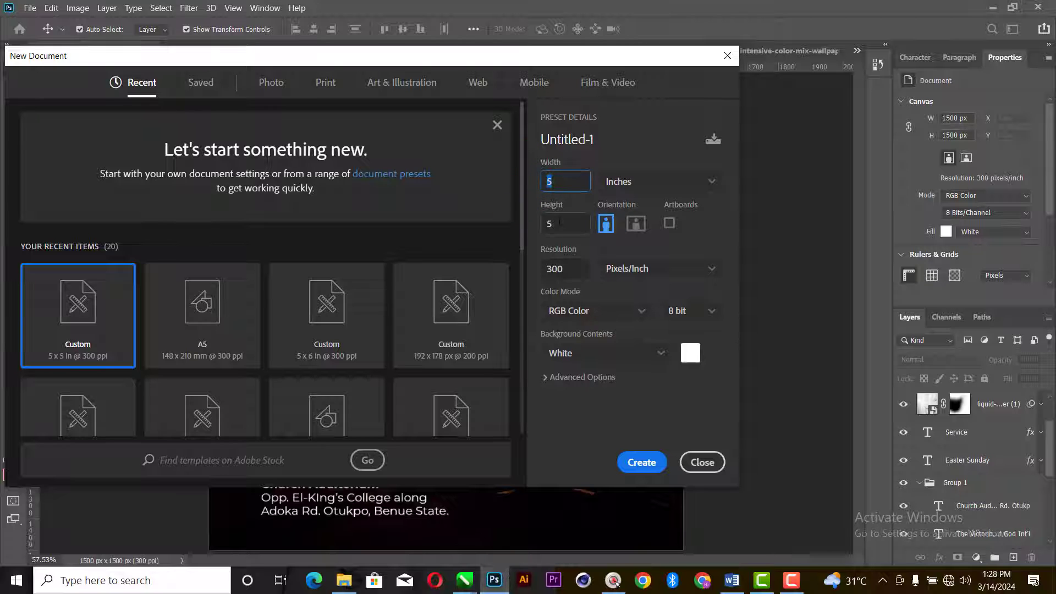
key(Tab)
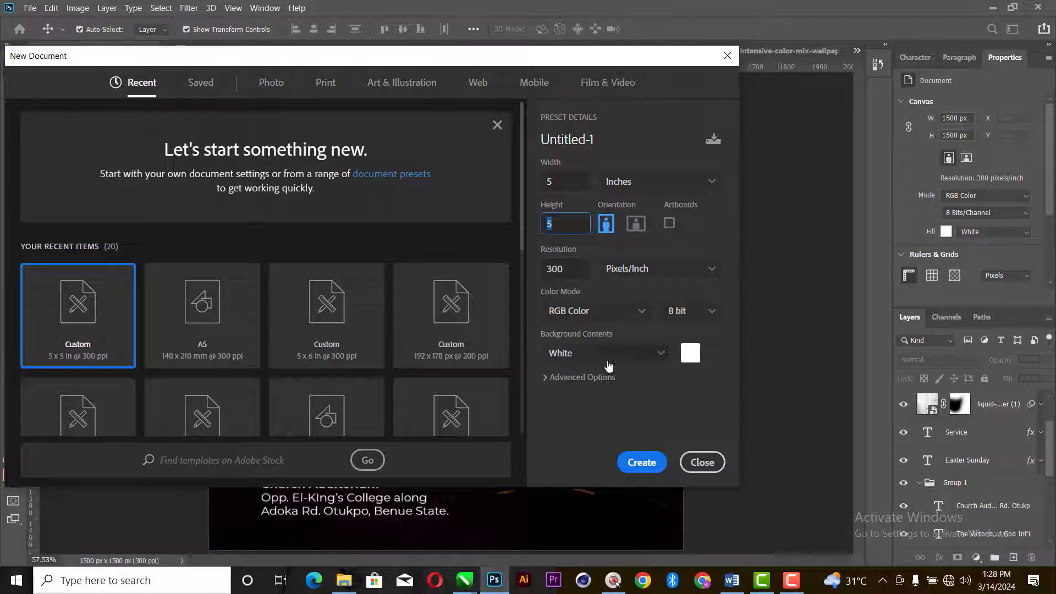
click(651, 471)
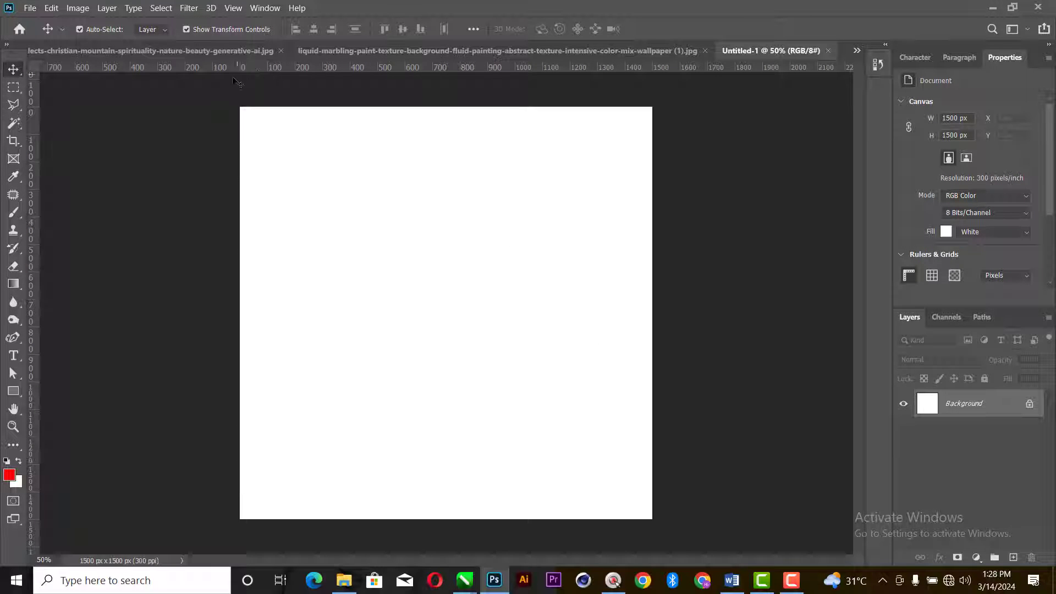
Copy the sunset cross photo into the new blank document as a layer and close the photo's source file.
click(401, 58)
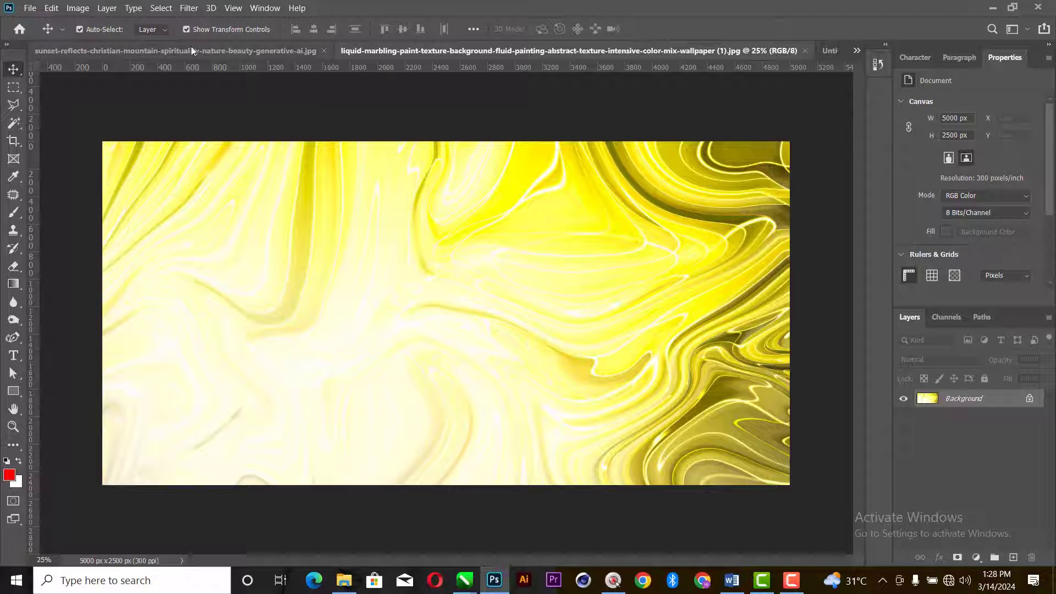
drag(164, 50, 371, 162)
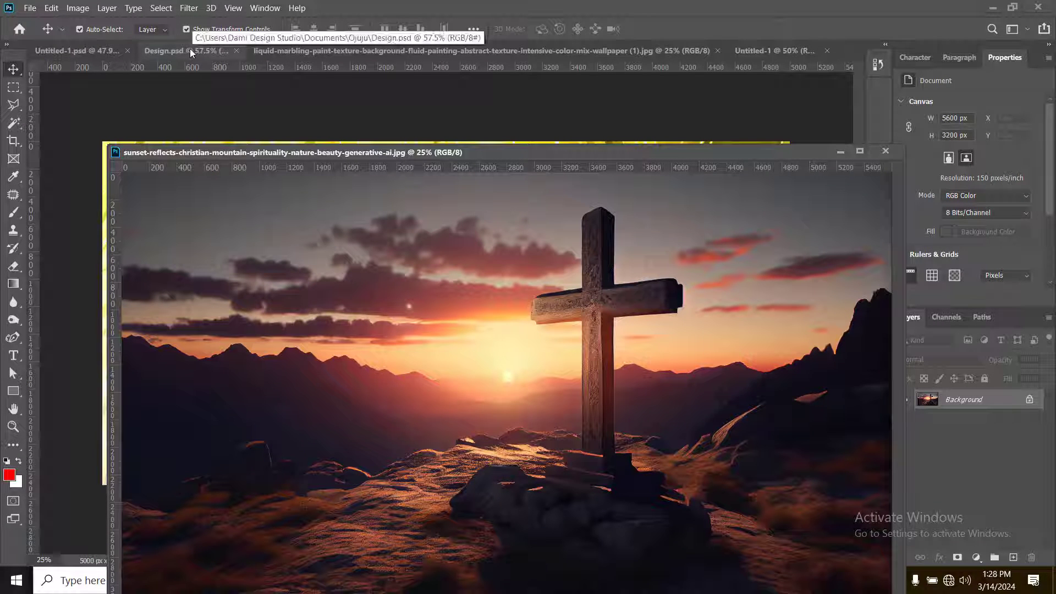
click(773, 50)
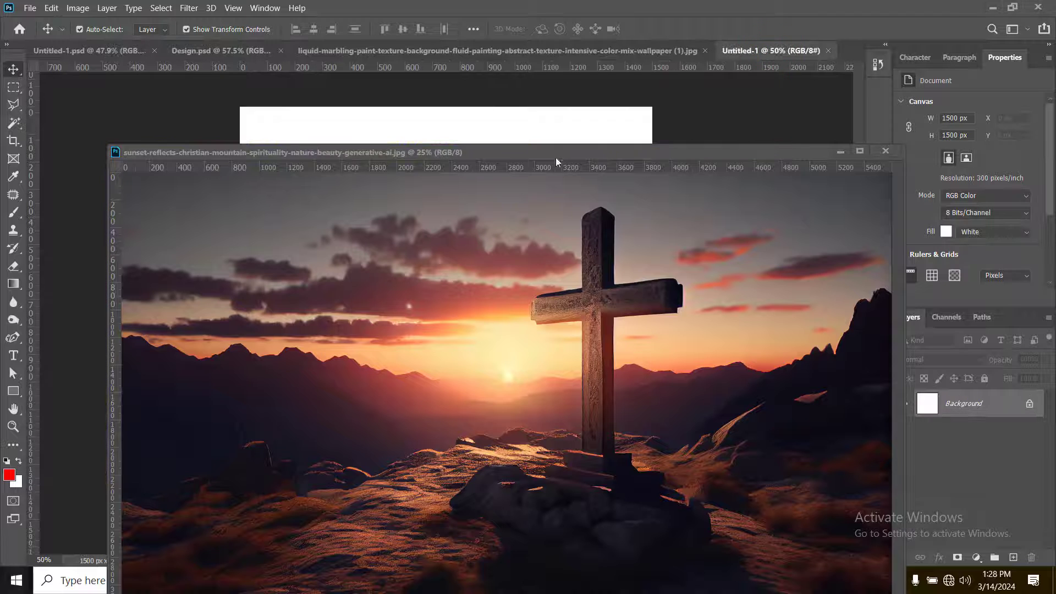
drag(556, 153, 889, 138)
drag(926, 293, 338, 242)
drag(677, 139, 106, 215)
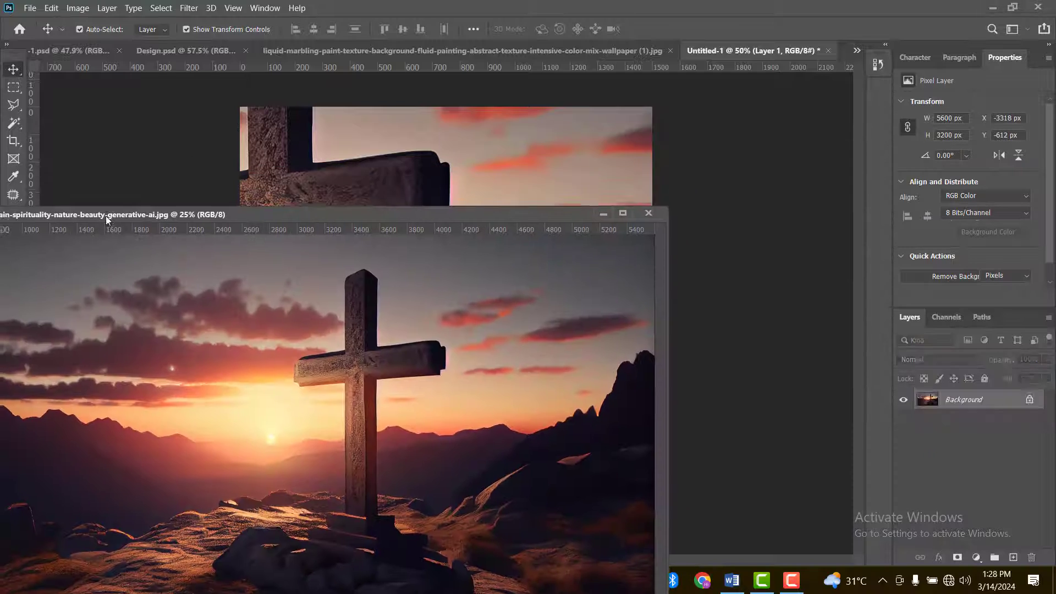
click(649, 214)
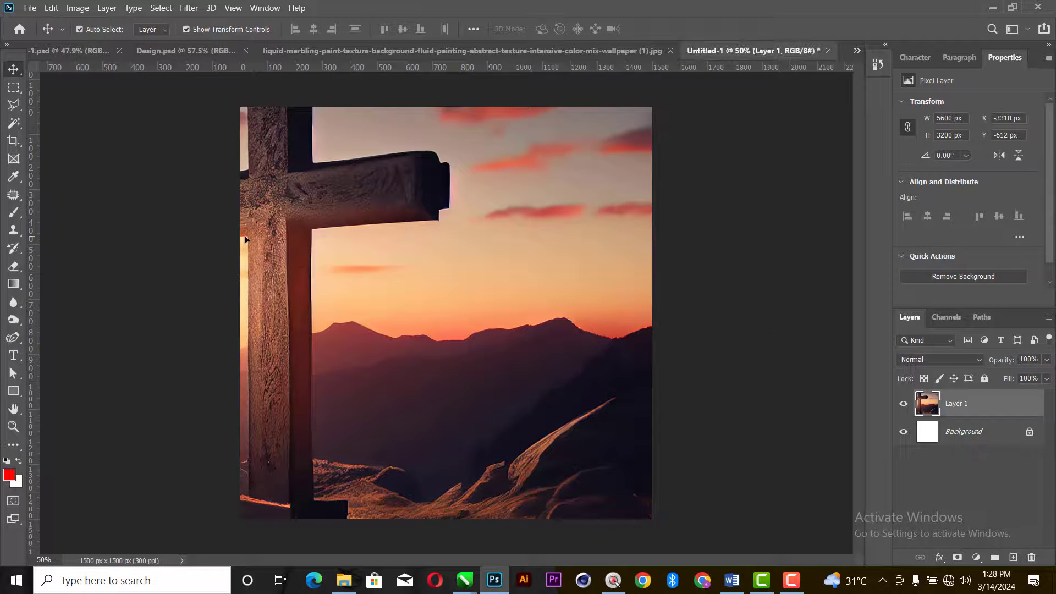
Scale the sunset photo layer to 88.78% and position it so the sun, sky and mountains fill the canvas without the cross.
key(ctrl+minus)
key(ctrl+minus)
key(ctrl+minus)
key(ctrl+minus)
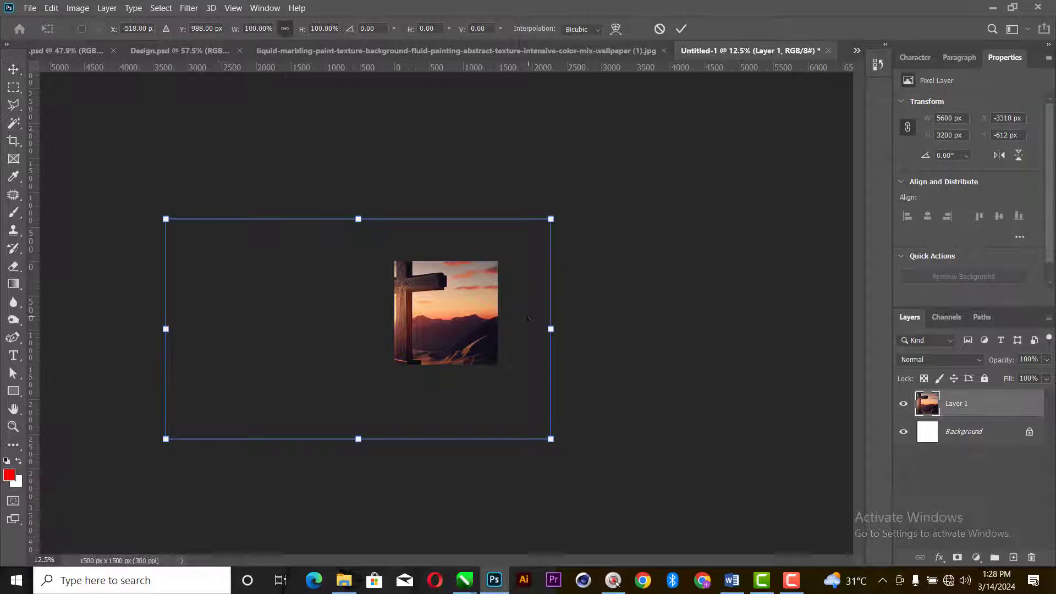
drag(454, 308, 578, 300)
drag(482, 438, 483, 412)
drag(470, 337, 474, 350)
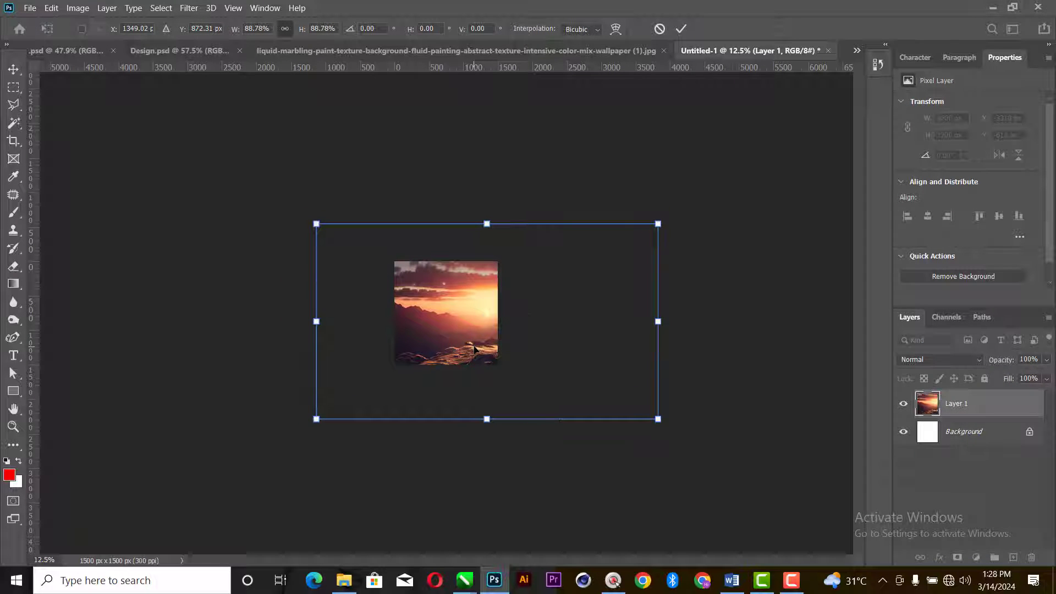
key(Return)
Shift the sunset layer slightly to the right, to X -1102 px, with the canvas fitted in view.
key(ctrl)
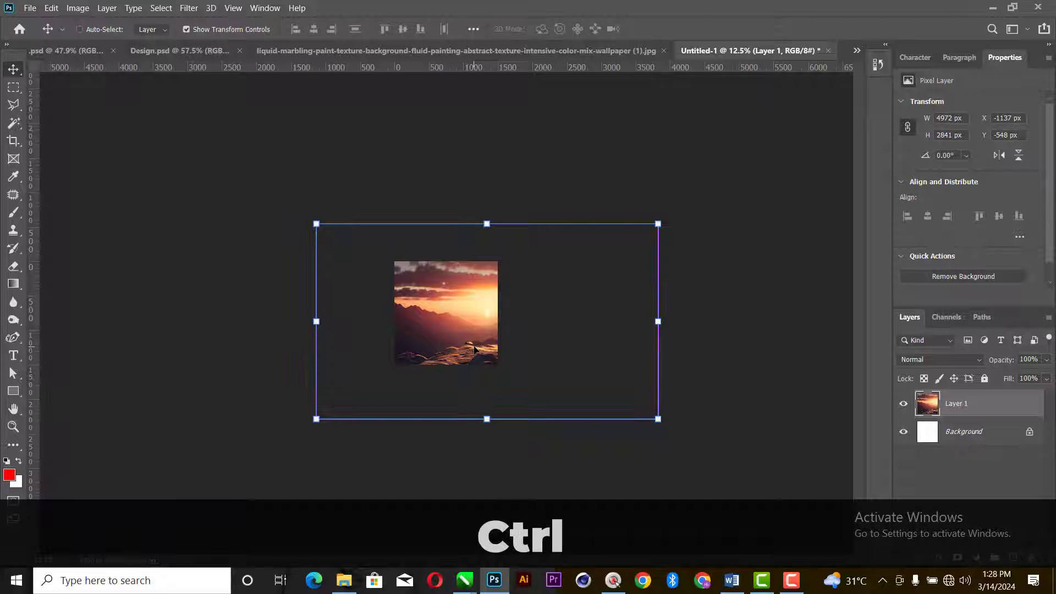
ctrl+click(537, 319)
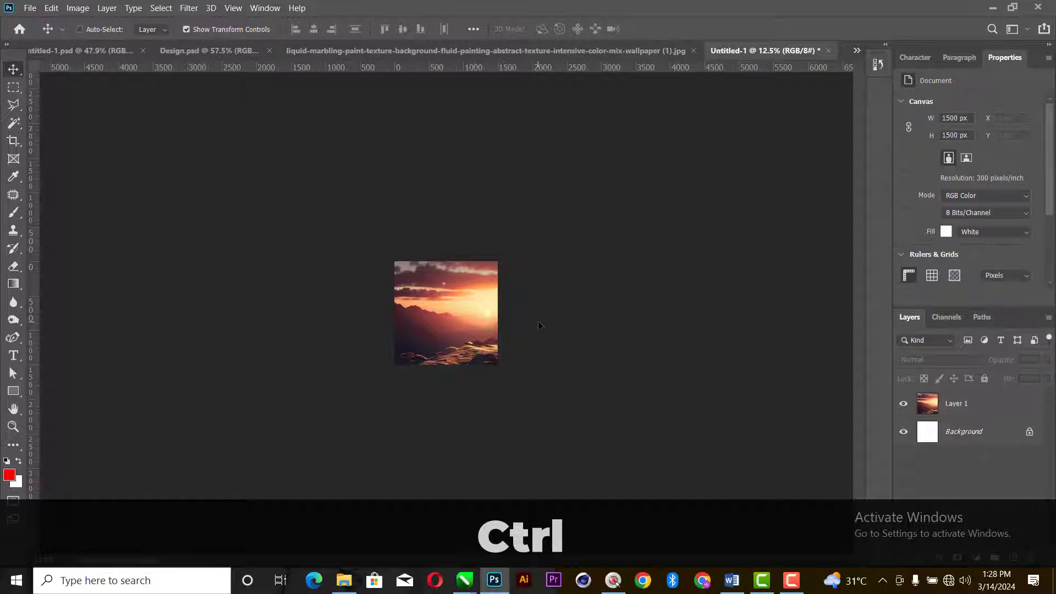
key(ctrl+0)
click(567, 311)
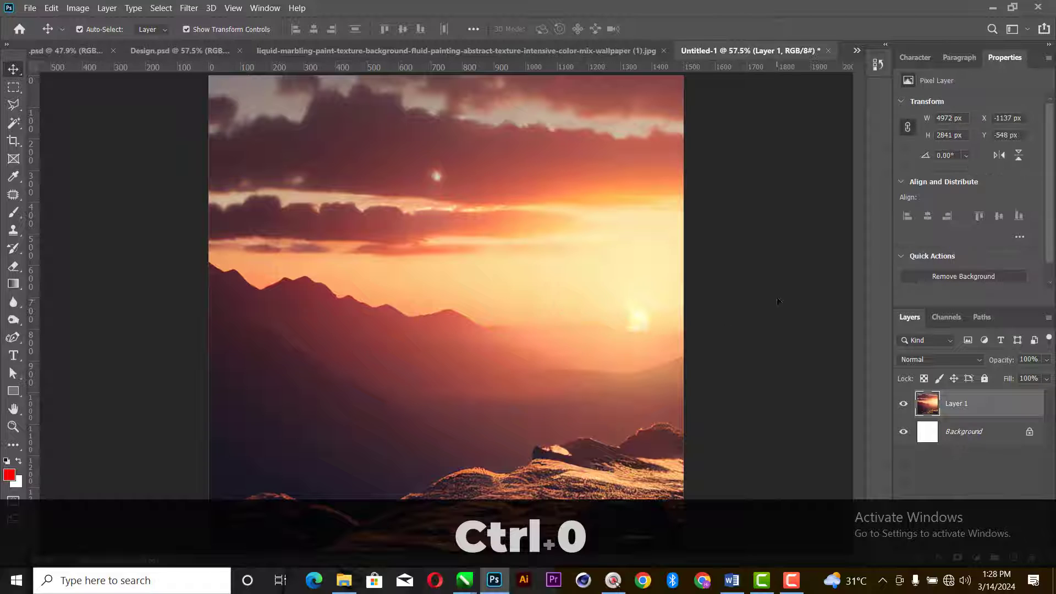
click(770, 291)
drag(550, 341, 548, 338)
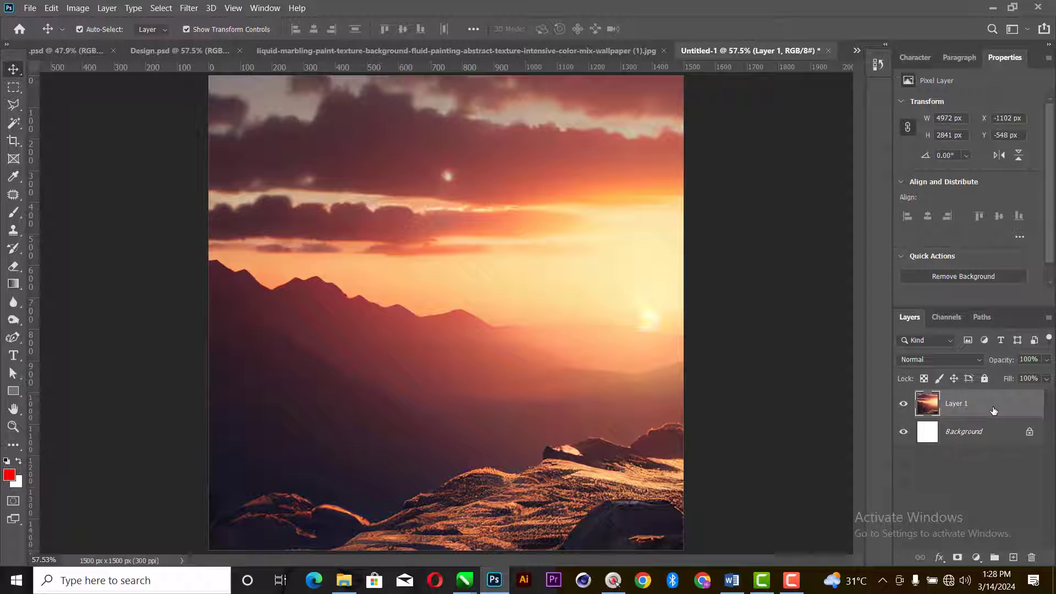
Duplicate the sunset layer, scale the copy to 52.55% and position it so the whole cross and its rocks sit inside the canvas.
key(ctrl+j)
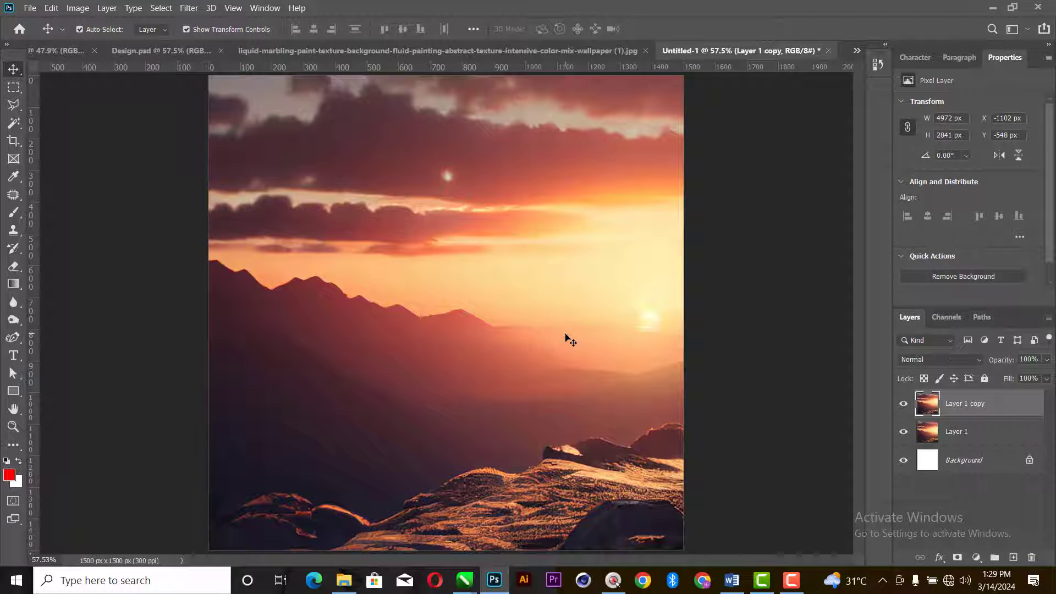
key(ctrl+minus)
key(ctrl+minus)
key(ctrl+minus)
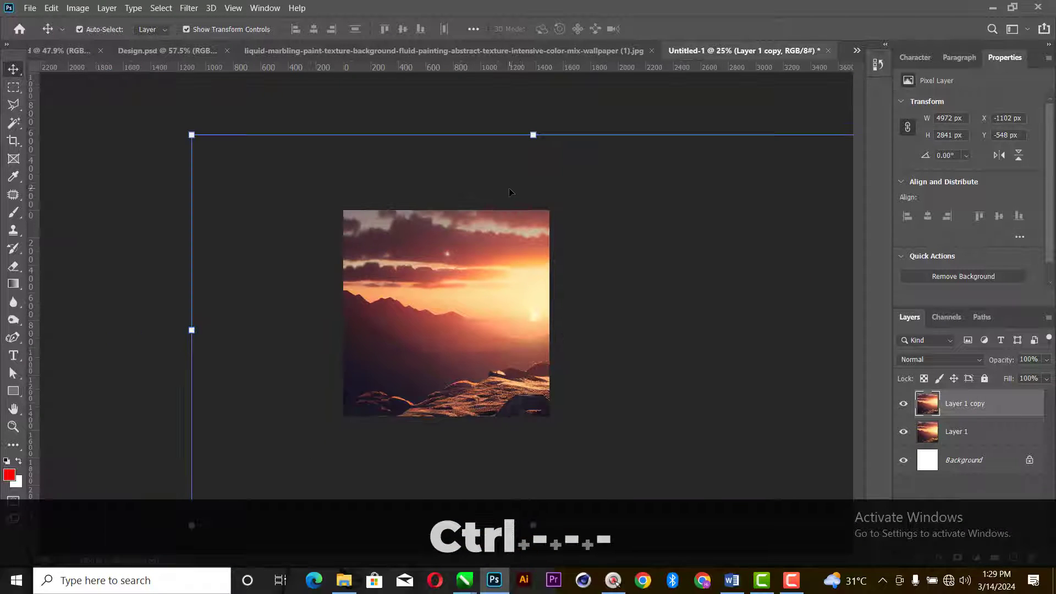
drag(533, 135, 545, 320)
drag(509, 392, 406, 296)
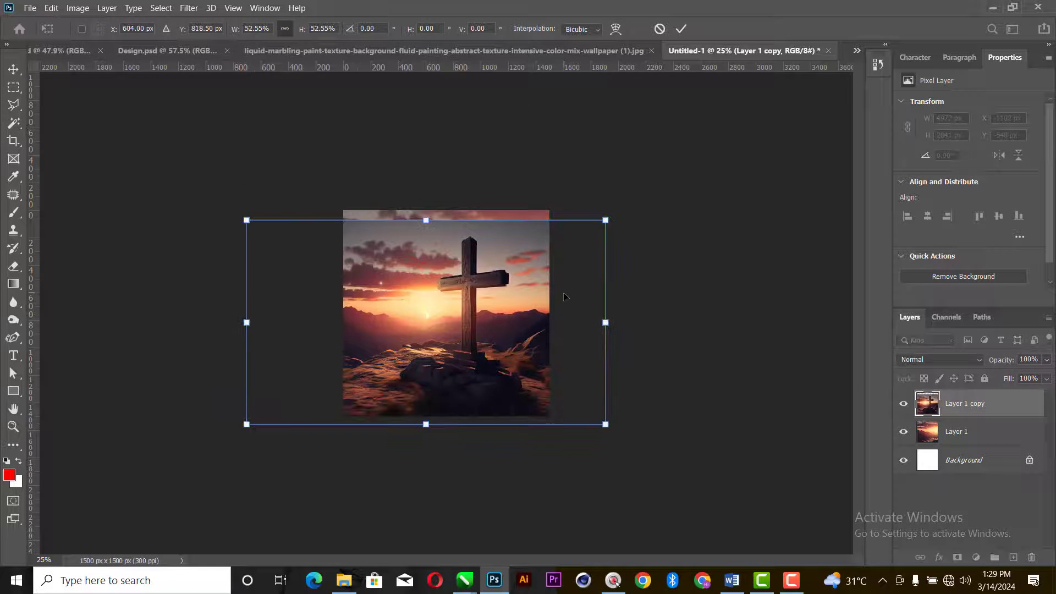
key(Return)
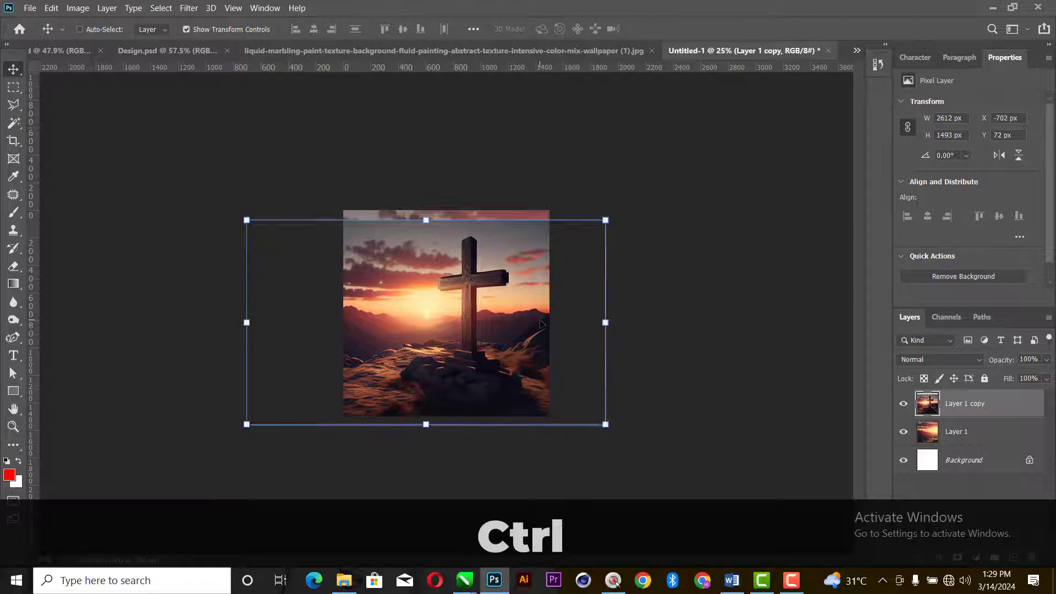
Start a Polygonal Lasso selection on the copied layer, tracing the lower edge of the rock pile below the cross to its left end.
key(ctrl+equal)
key(ctrl+equal)
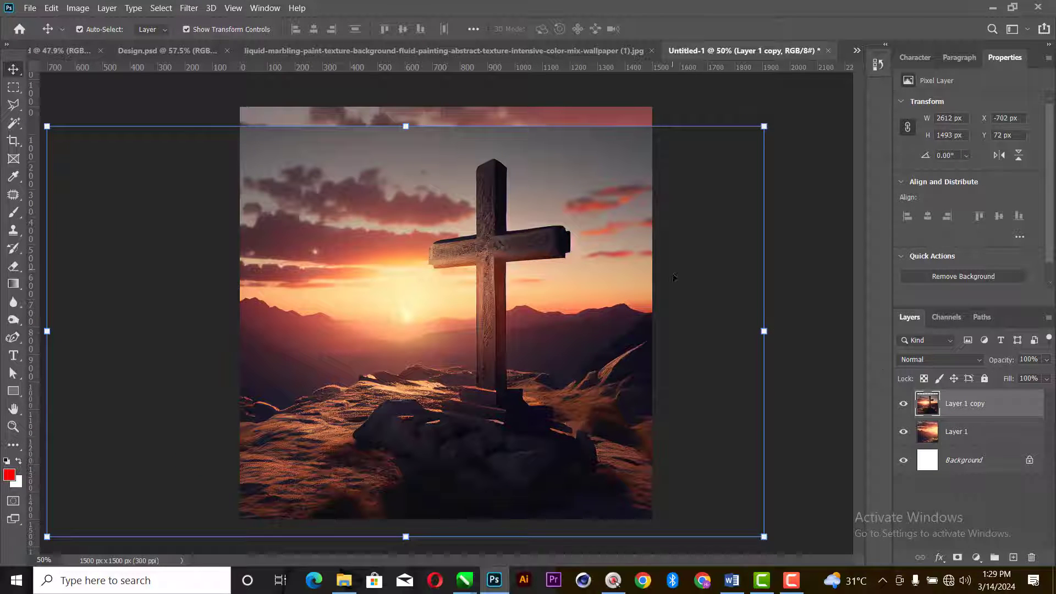
key(l)
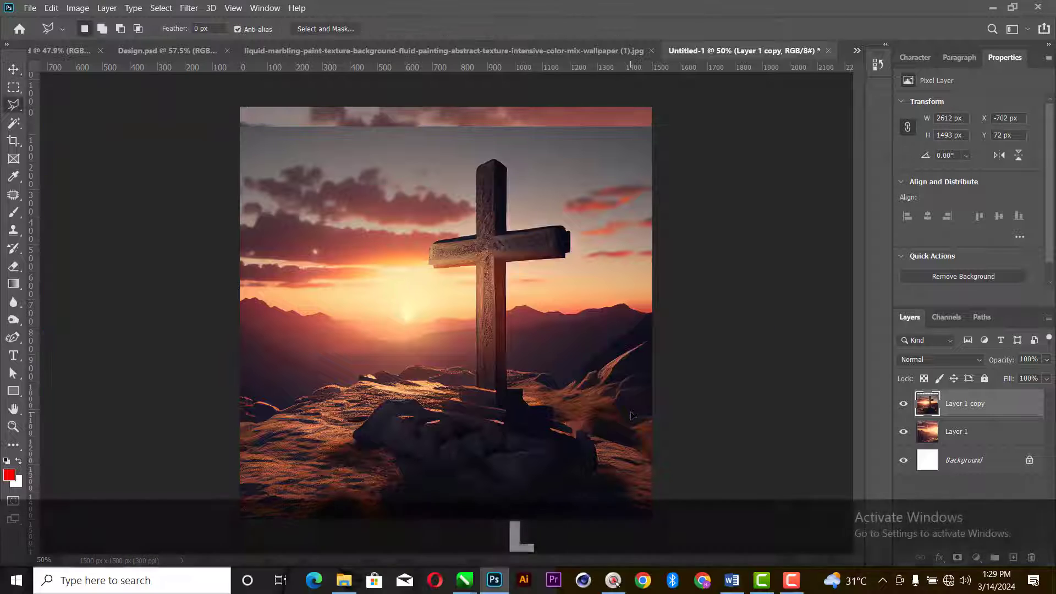
right_click(15, 106)
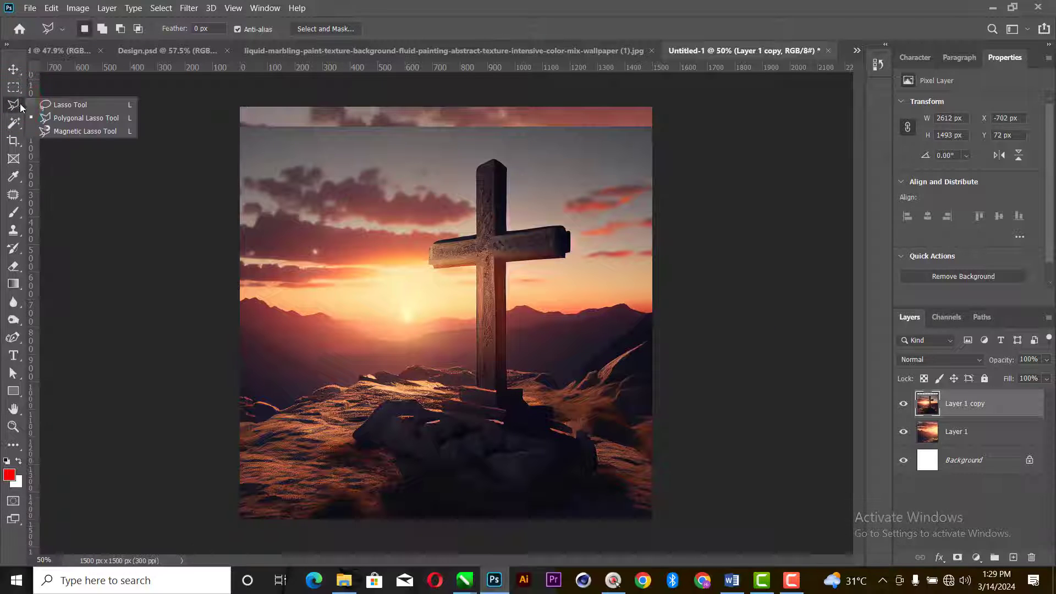
click(62, 116)
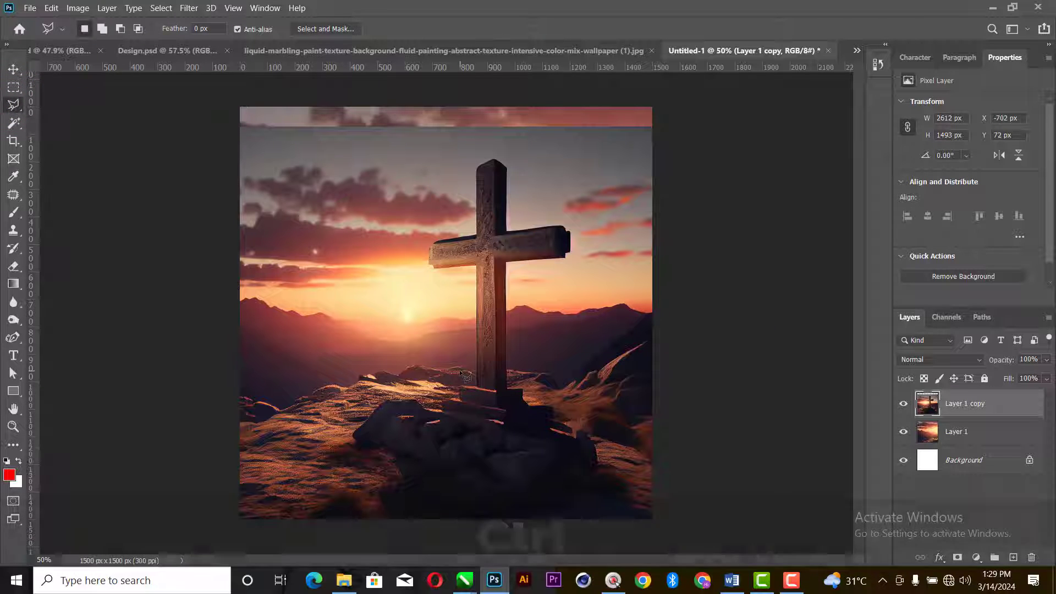
key(ctrl+equal)
key(ctrl+equal)
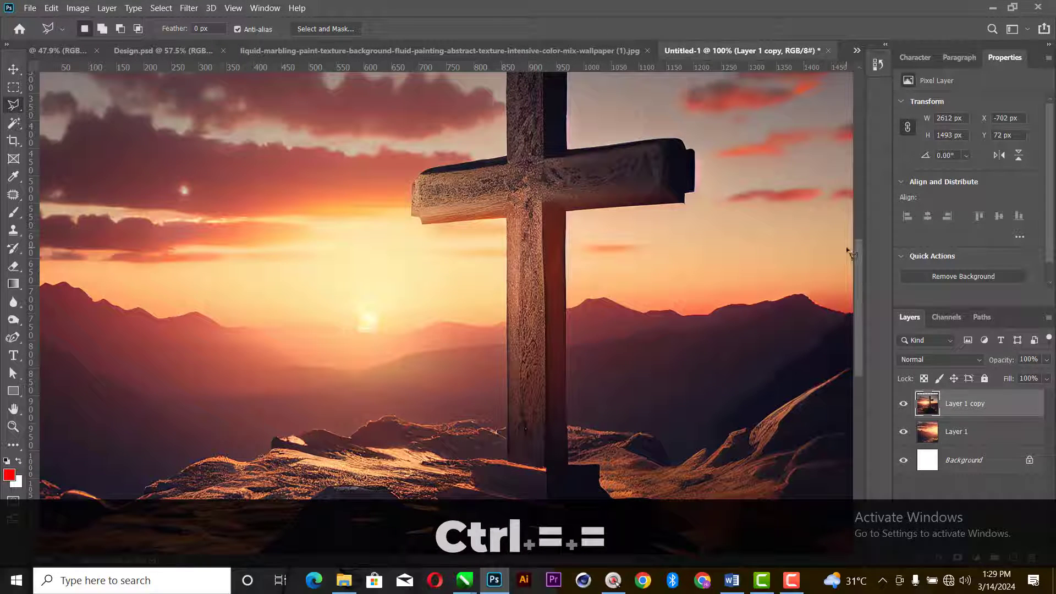
drag(860, 253, 853, 316)
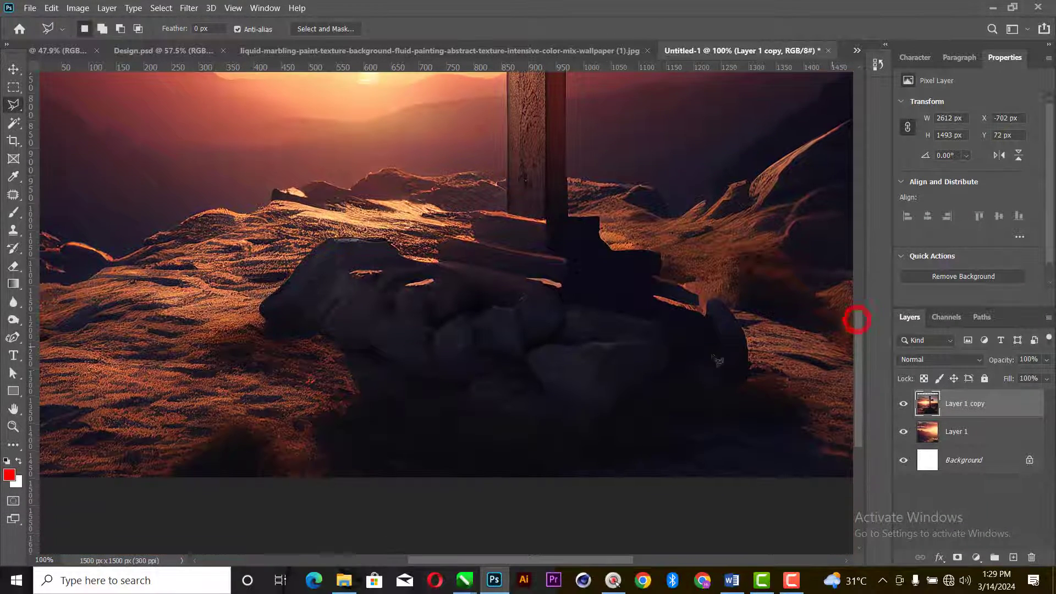
click(540, 426)
click(440, 388)
click(371, 364)
click(336, 359)
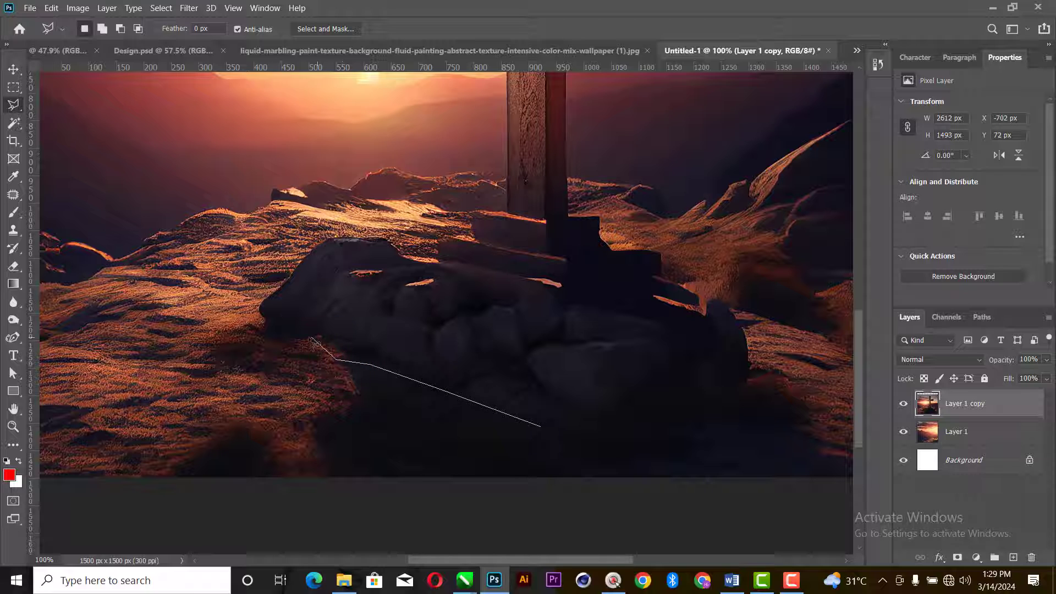
click(312, 336)
click(283, 335)
click(264, 319)
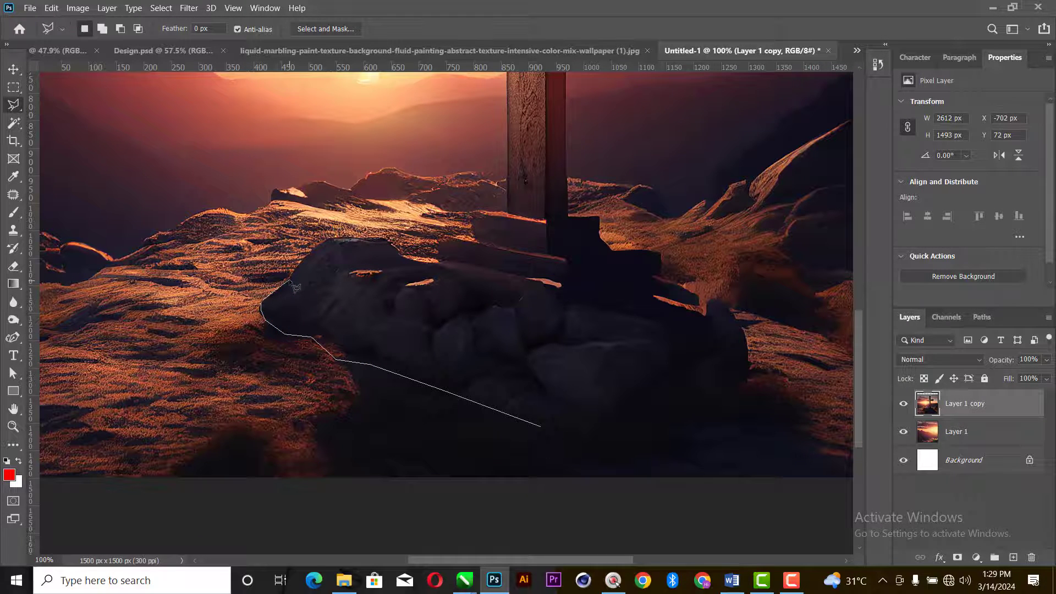
Remove the misplaced lasso point and continue tracing up the left side and across the top edge of the large rock.
key(ctrl+equal)
key(BackSpace)
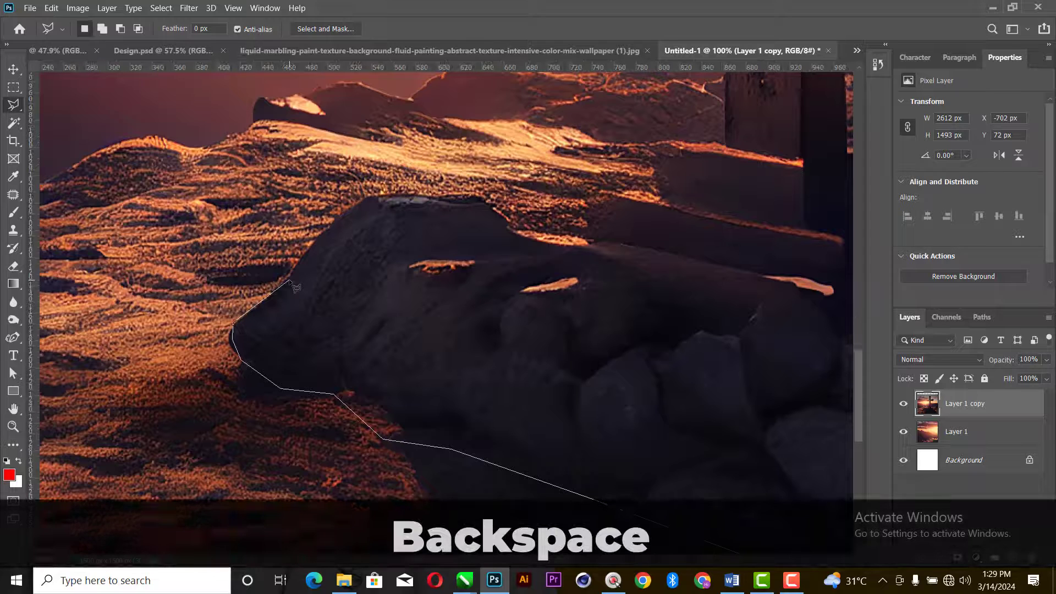
click(247, 306)
click(279, 285)
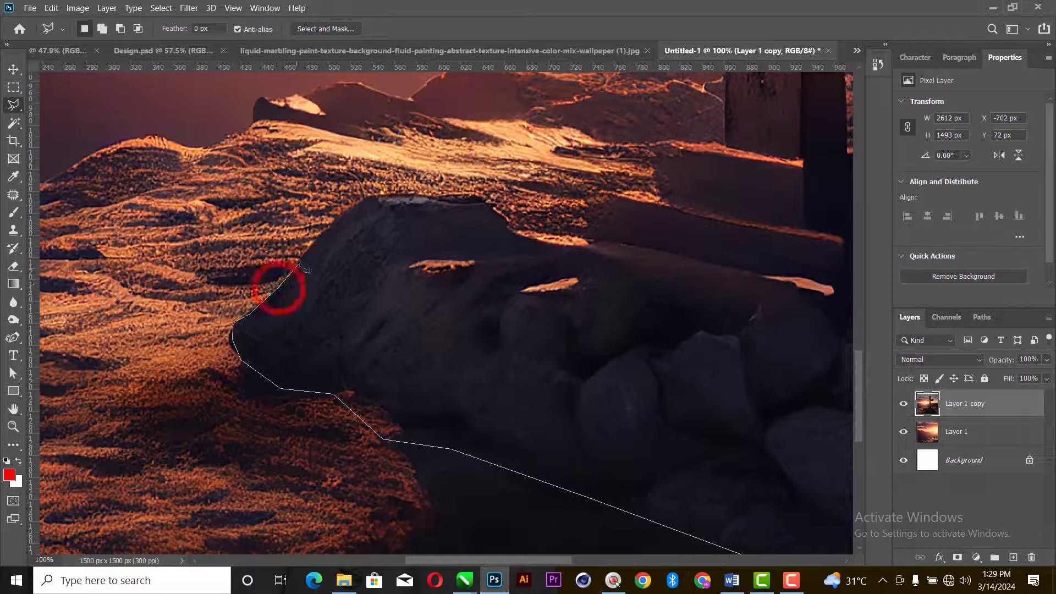
click(304, 257)
click(331, 223)
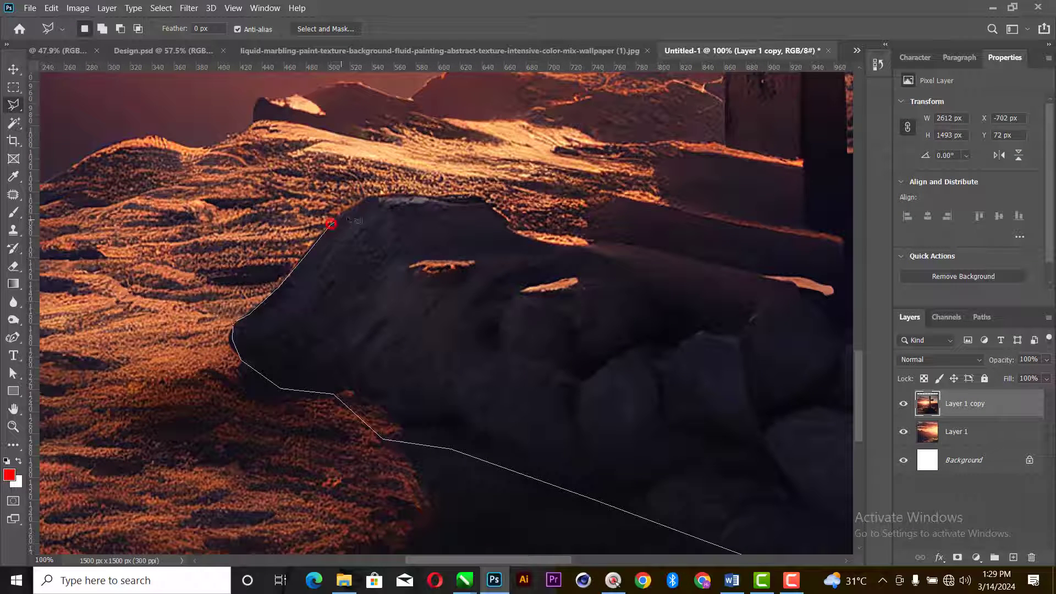
click(409, 195)
click(468, 197)
click(492, 208)
click(523, 224)
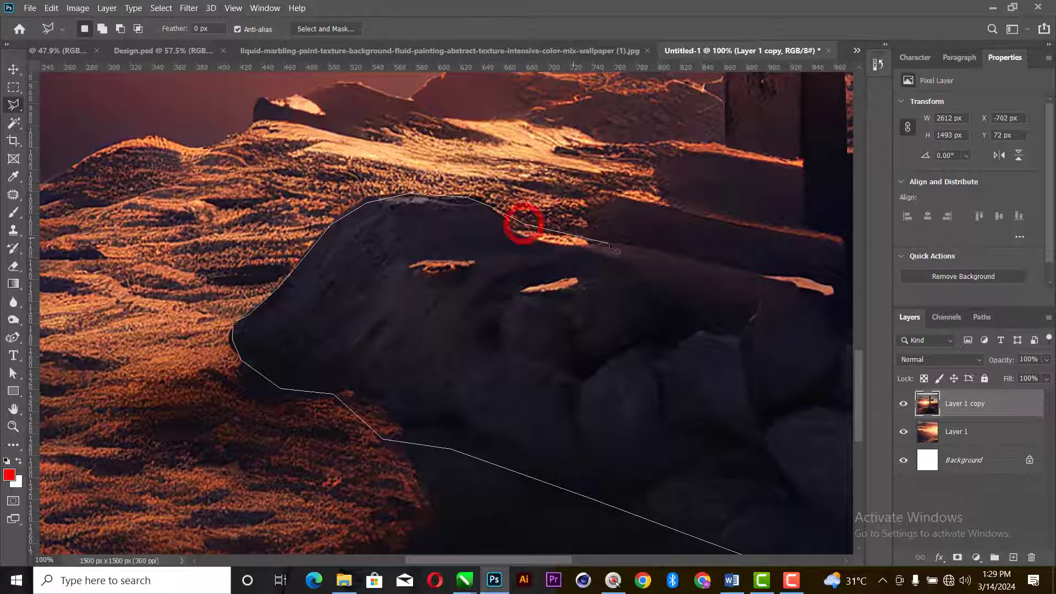
Continue the lasso outline along the rock's upper edge and over the stone slabs to the left foot of the cross's post.
click(587, 236)
click(610, 201)
click(631, 190)
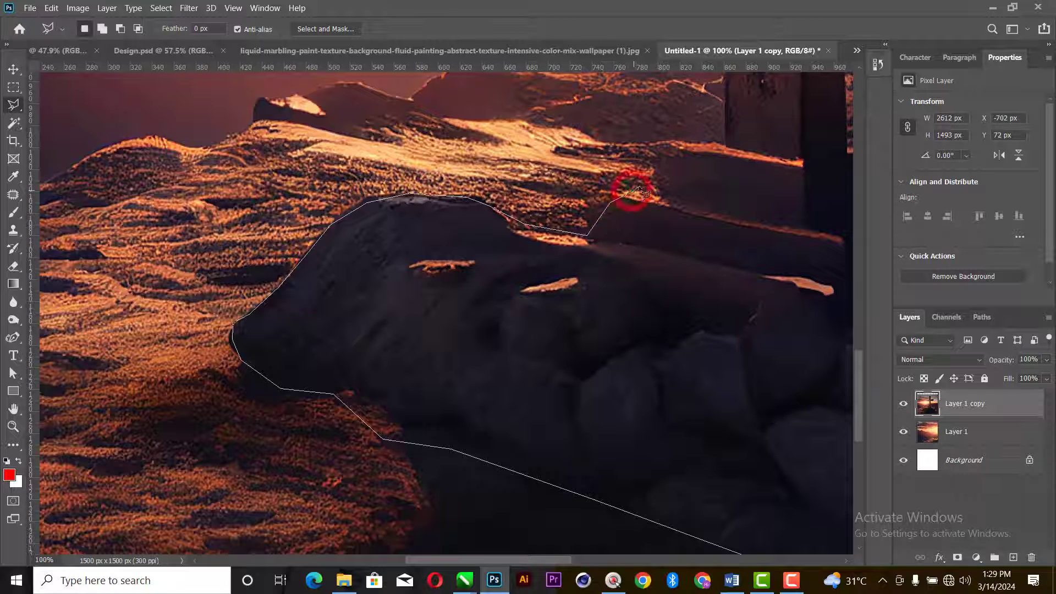
click(663, 190)
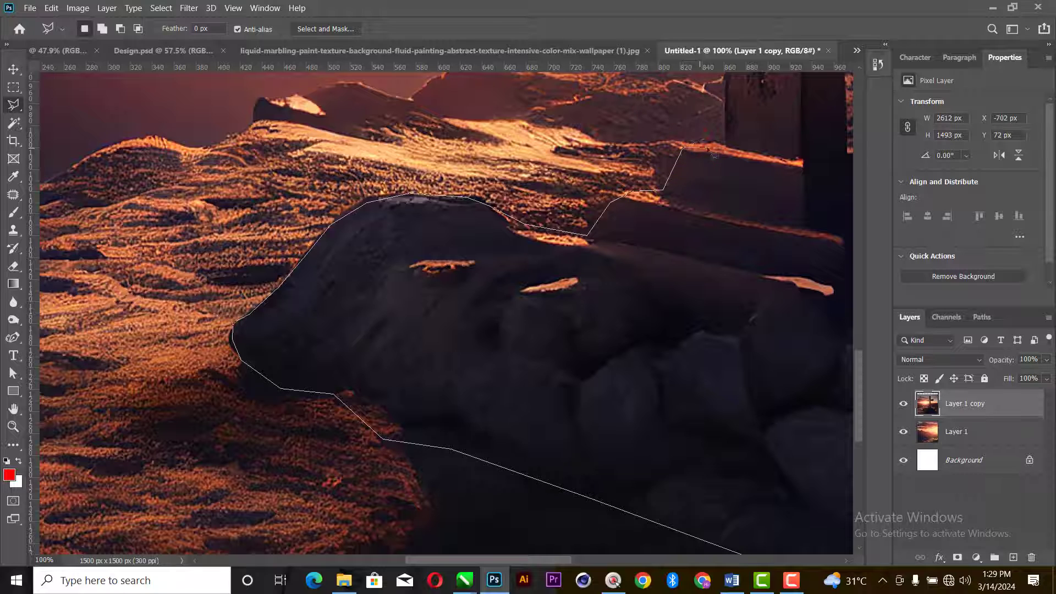
click(727, 147)
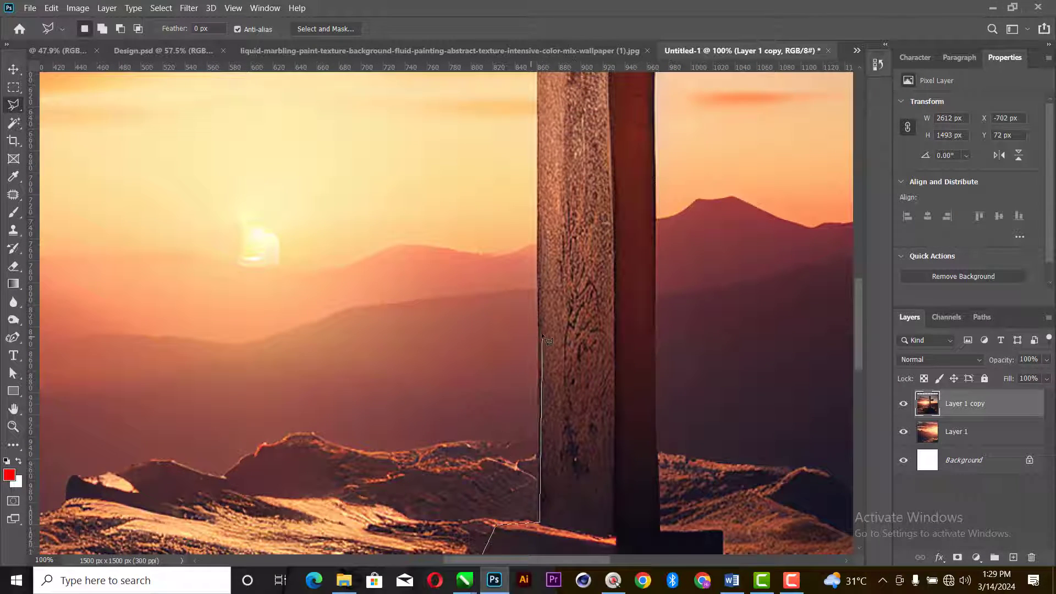
Trace the outline up the left side of the post and around the underside, end and top of the cross's left arm.
scroll(539, 338, up, 5)
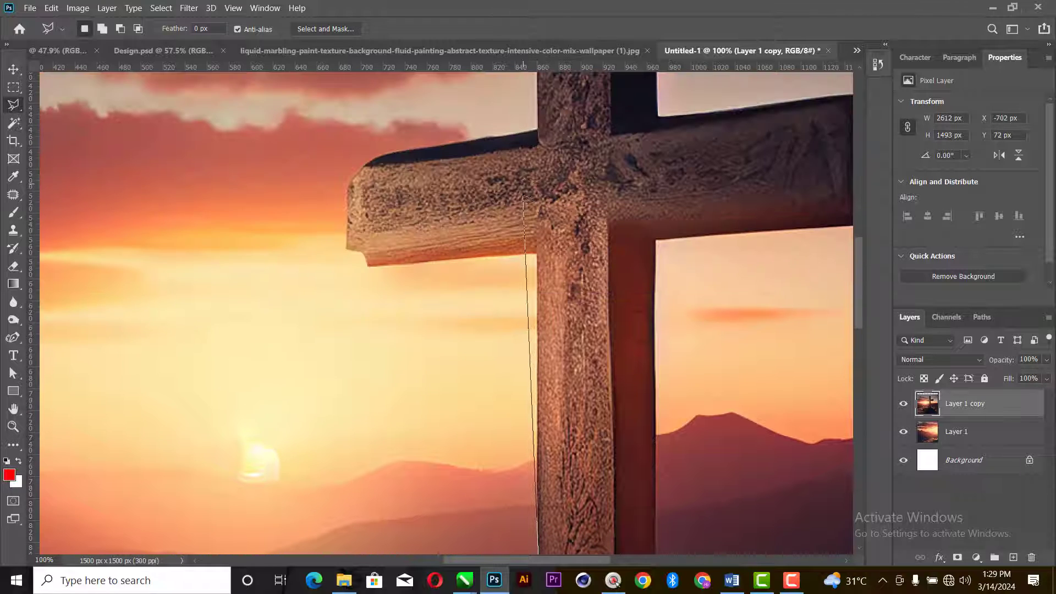
click(538, 256)
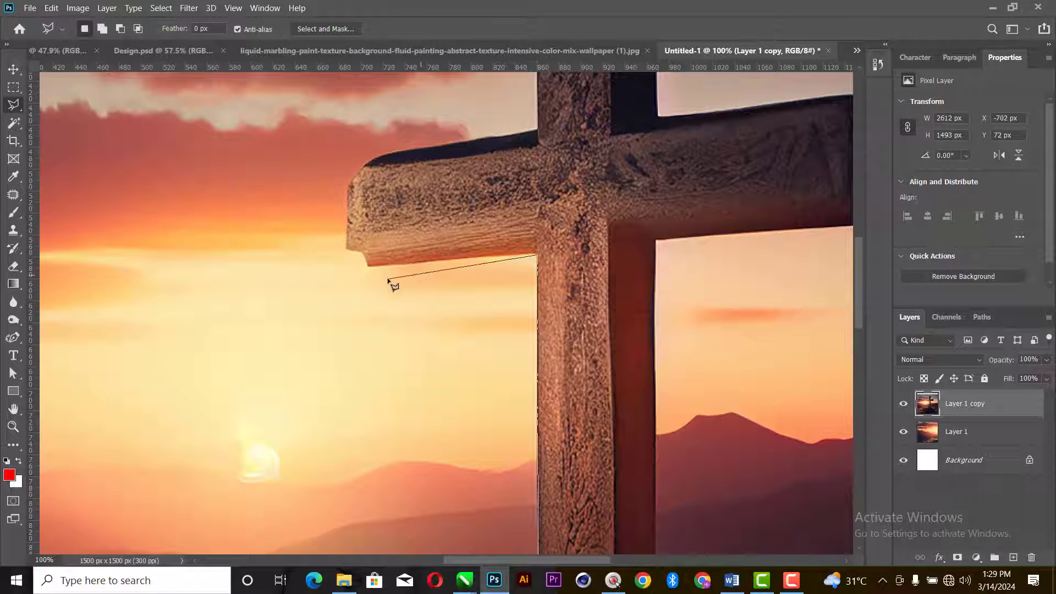
click(363, 252)
click(346, 248)
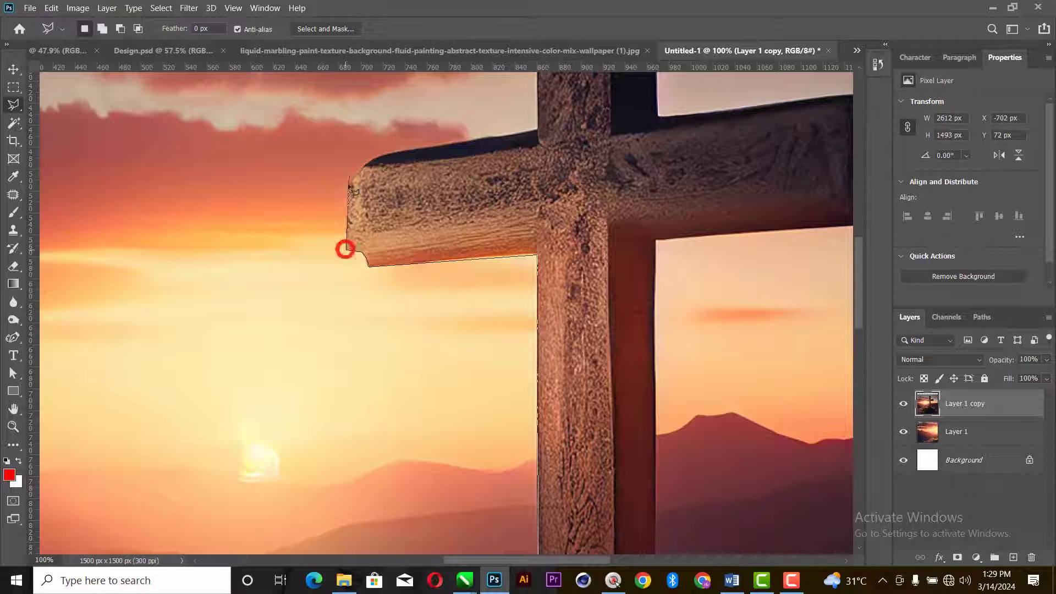
click(347, 189)
click(367, 165)
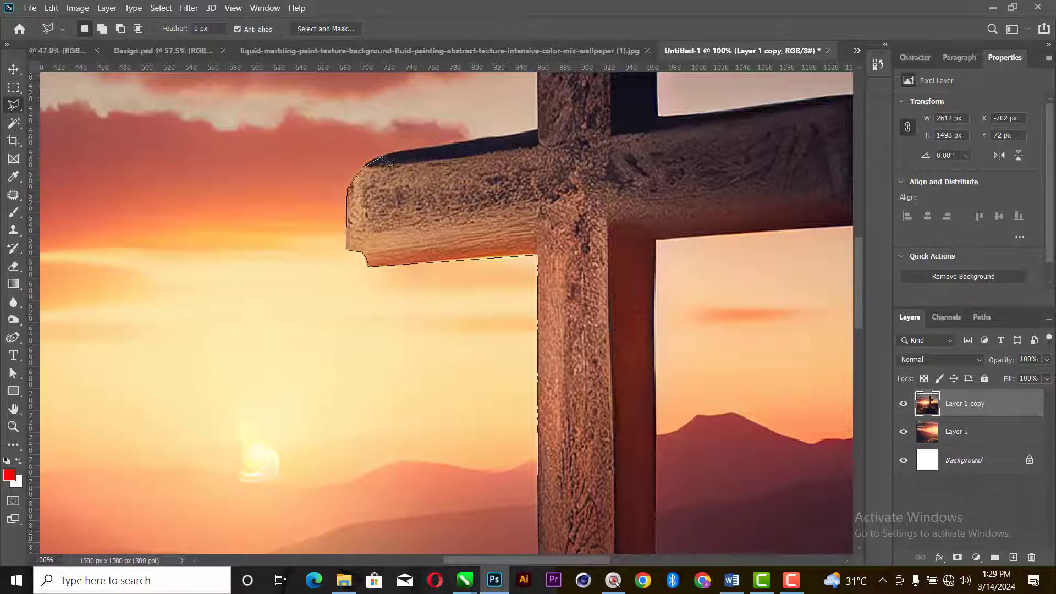
click(453, 144)
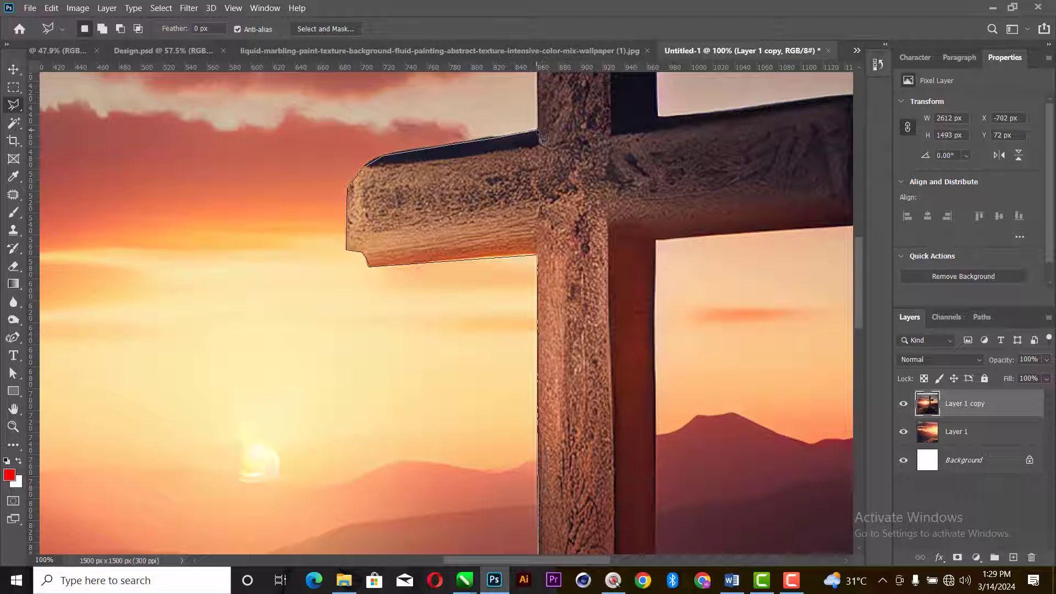
Extend the outline up the left side of the upper post and over its peaked top to the right corner.
scroll(543, 137, up, 5)
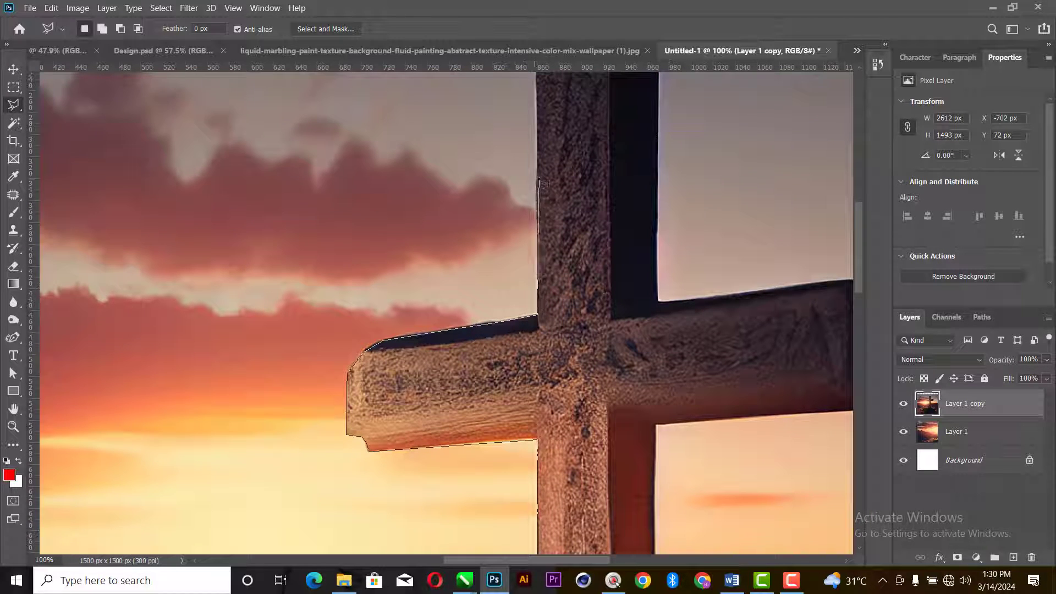
click(537, 172)
scroll(539, 181, up, 4)
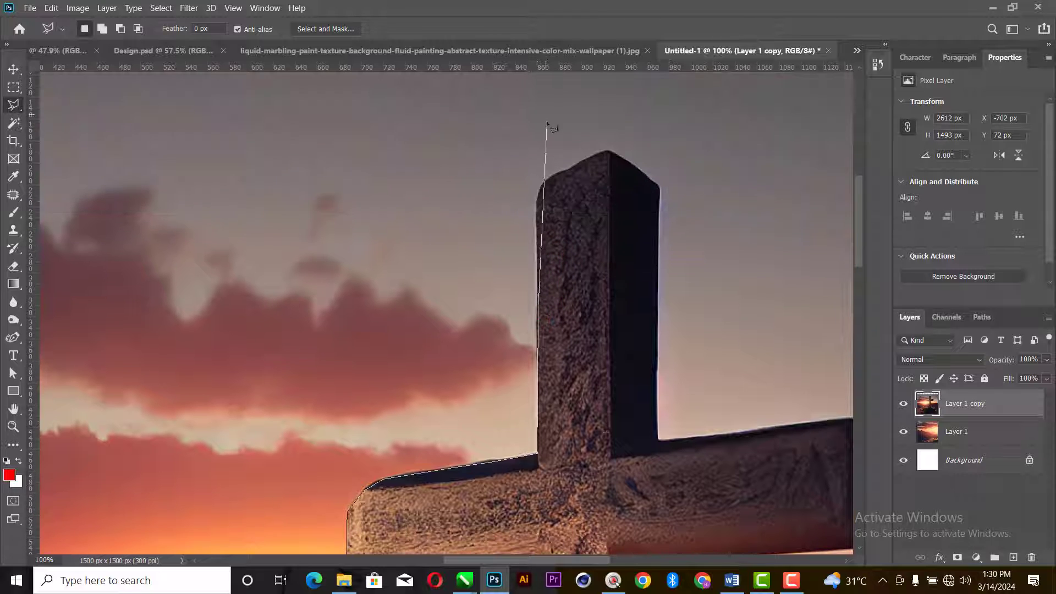
click(537, 209)
click(542, 191)
click(548, 183)
click(606, 152)
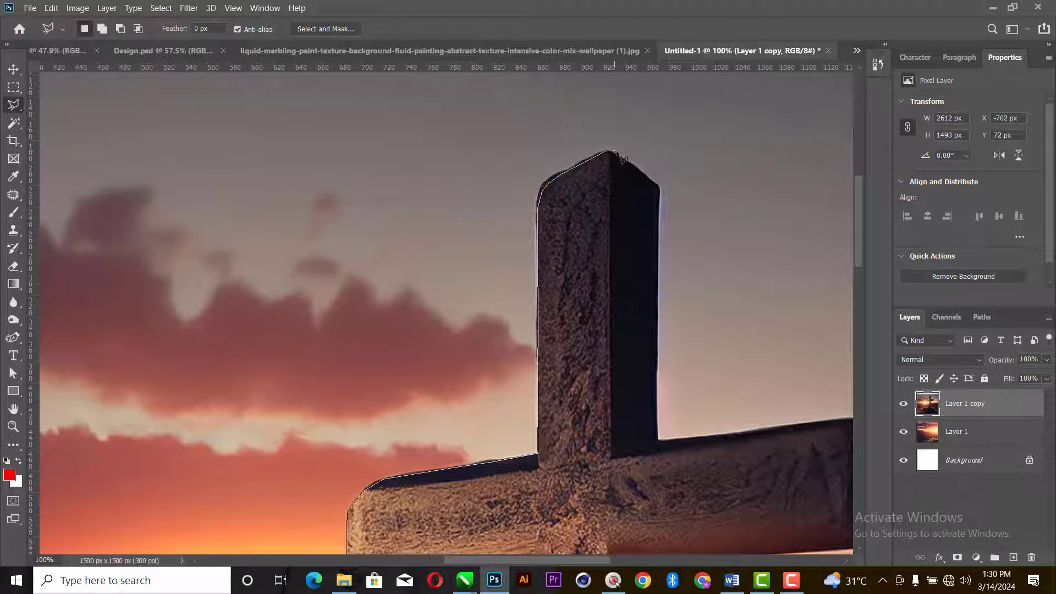
click(659, 189)
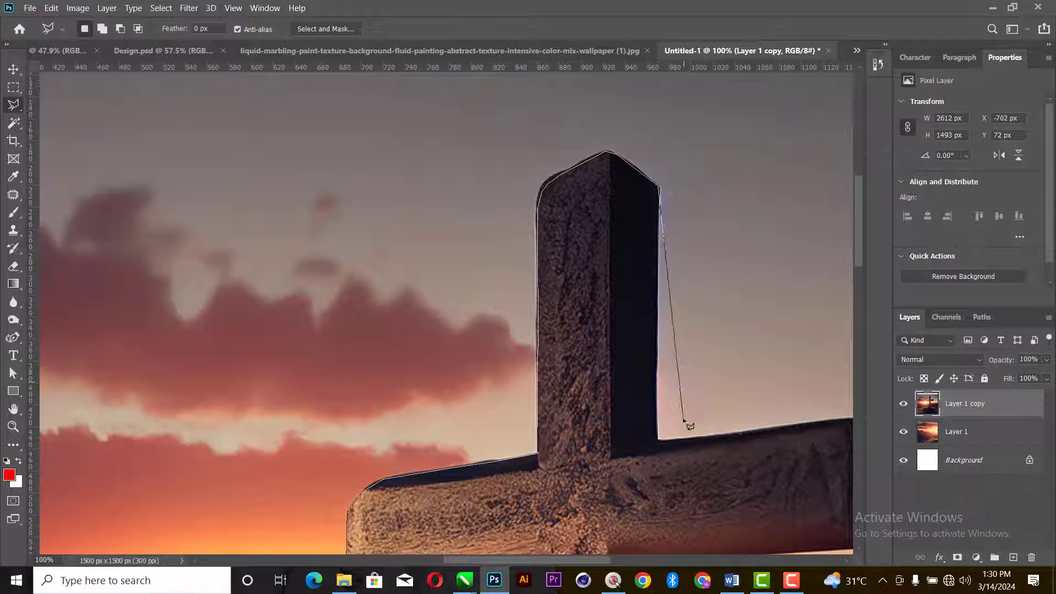
Trace down the upper post's right side and around the right arm's top, notched end and underside back to the post.
click(657, 441)
click(794, 427)
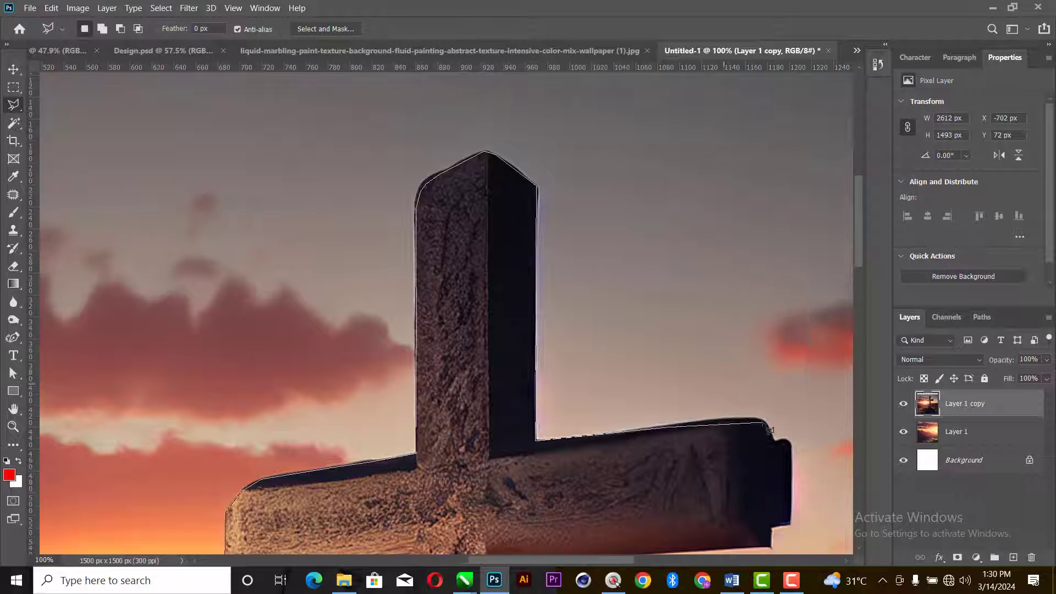
click(758, 419)
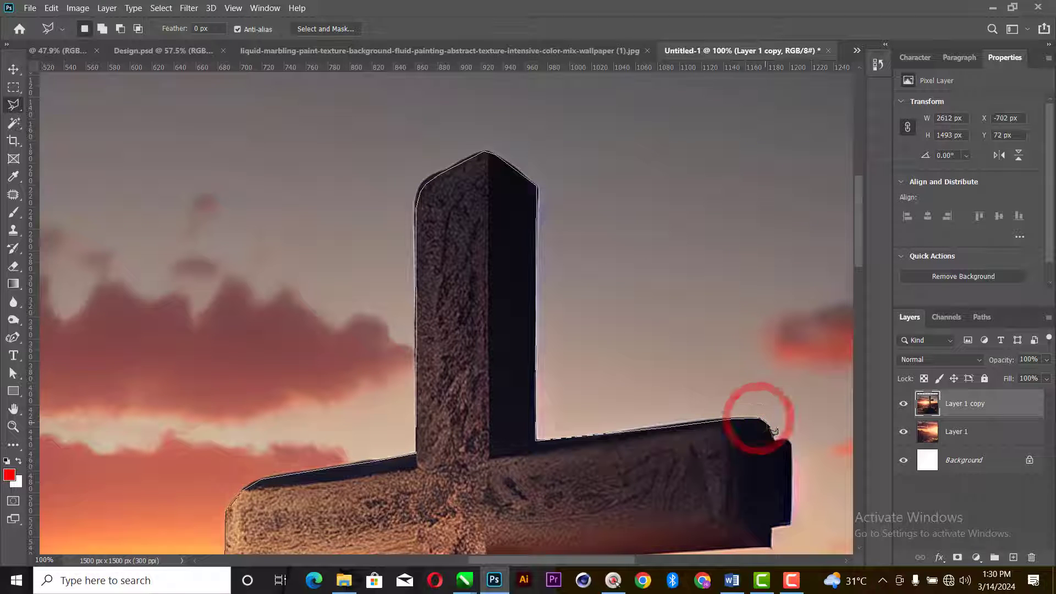
click(777, 444)
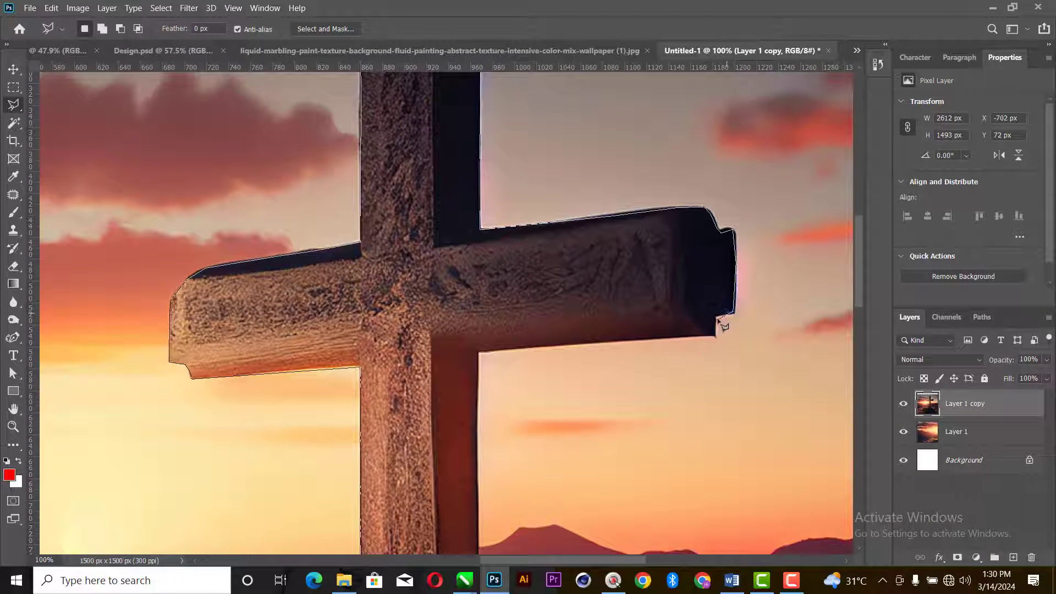
click(717, 317)
click(715, 337)
click(478, 353)
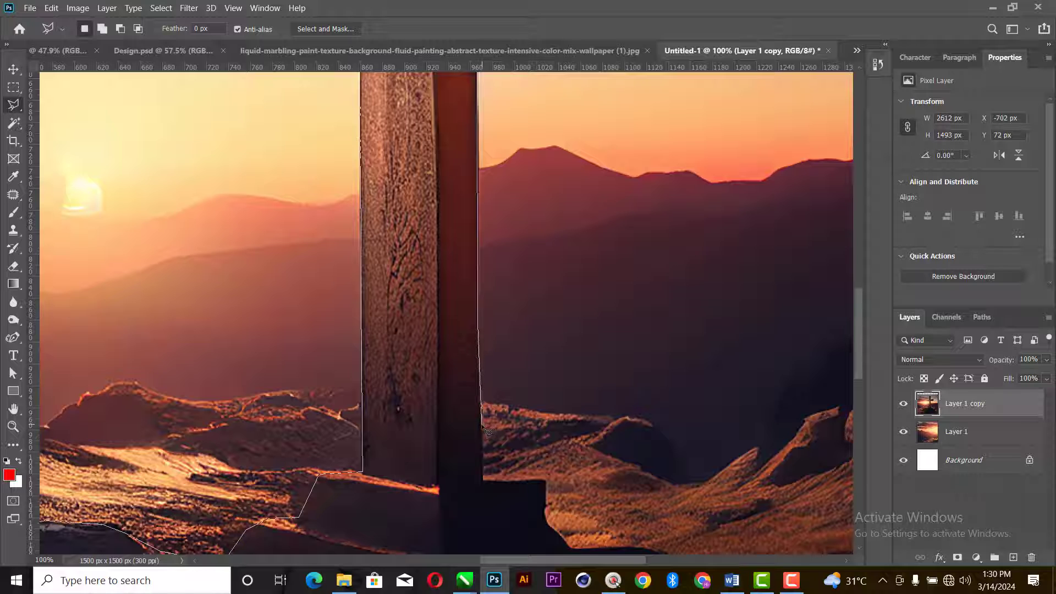
Continue the outline down the right side of the lower post and around the first dark stone step at its base.
click(482, 483)
click(547, 505)
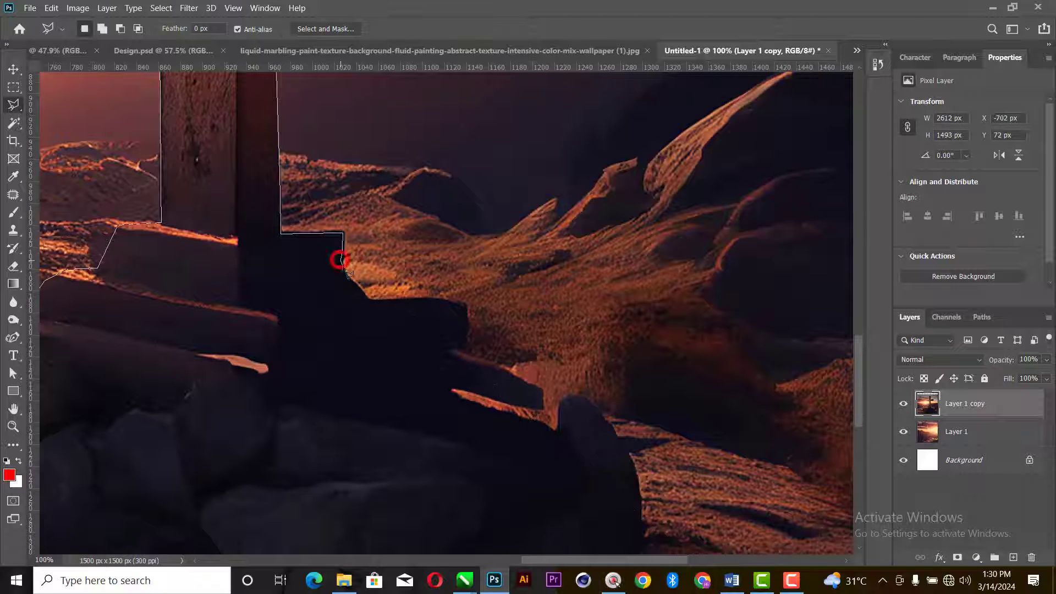
click(344, 273)
click(357, 287)
click(368, 298)
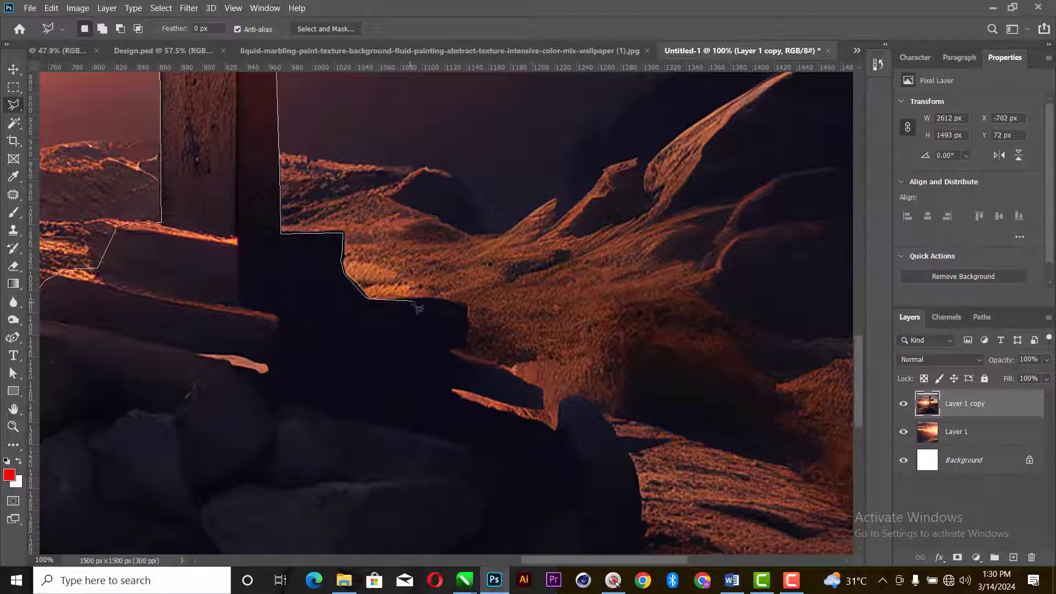
Trace the remaining slabs right of the base up to the tip of the rounded rock, removing a misplaced point.
click(469, 327)
click(459, 347)
click(534, 376)
key(BackSpace)
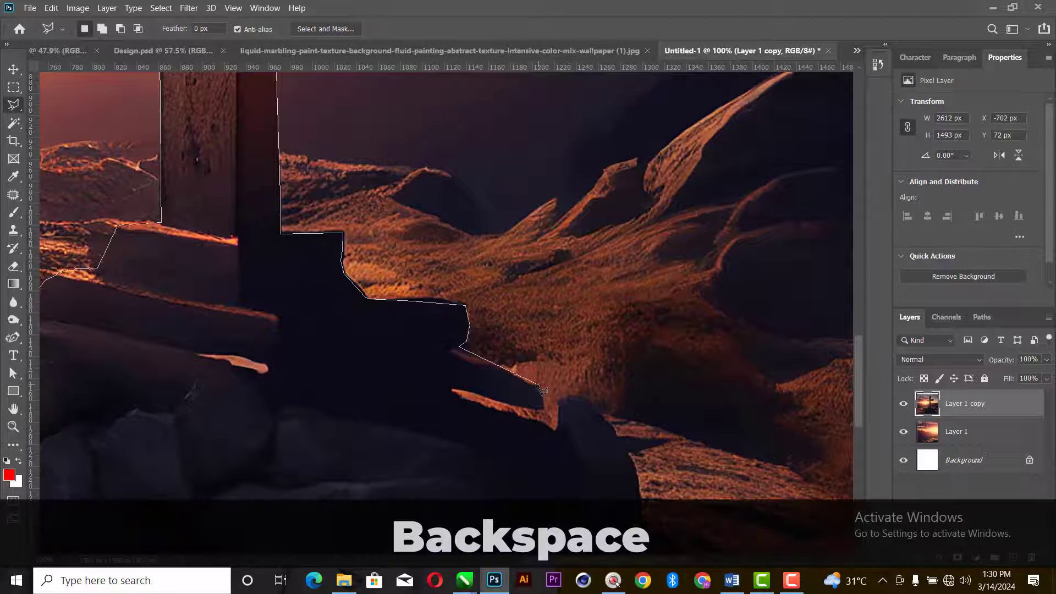
click(556, 413)
click(573, 397)
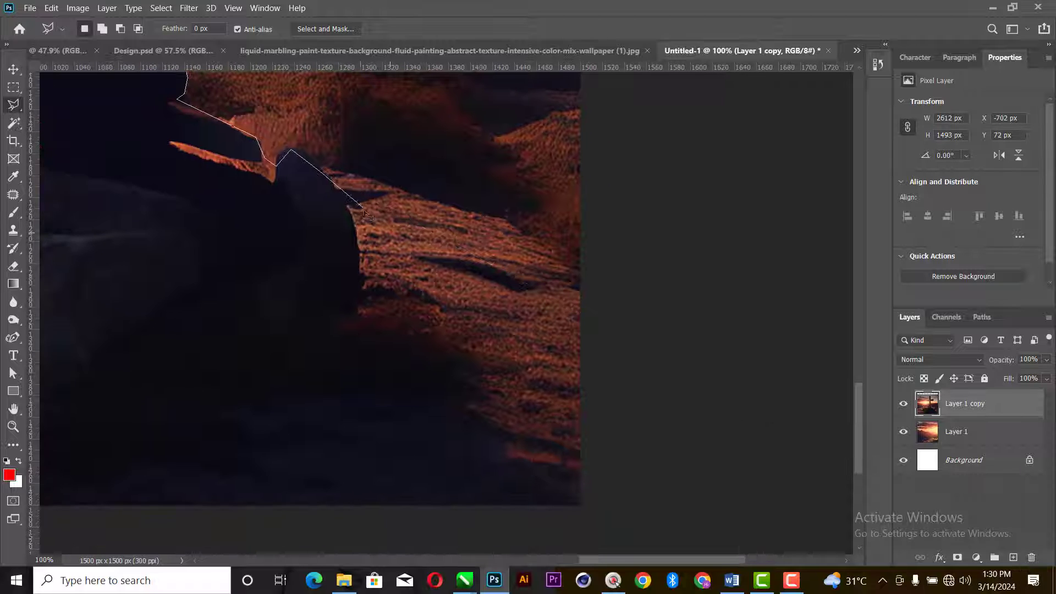
Trace down the rounded rock and along the dark ground near the canvas's lower edge, closing the selection around the cross and rocks.
click(348, 211)
click(354, 287)
click(427, 351)
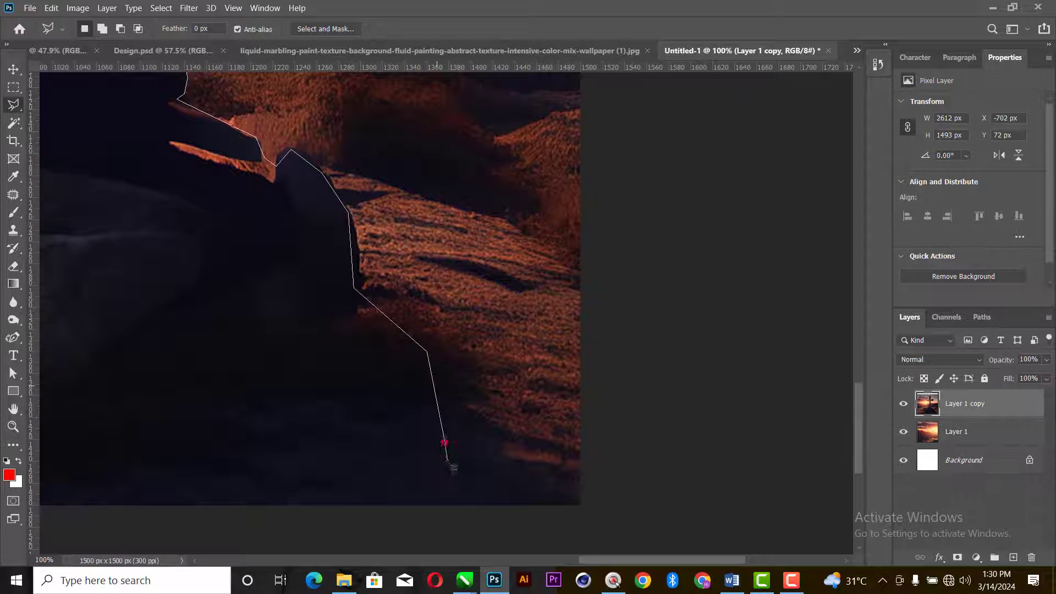
click(445, 441)
click(435, 475)
double_click(256, 489)
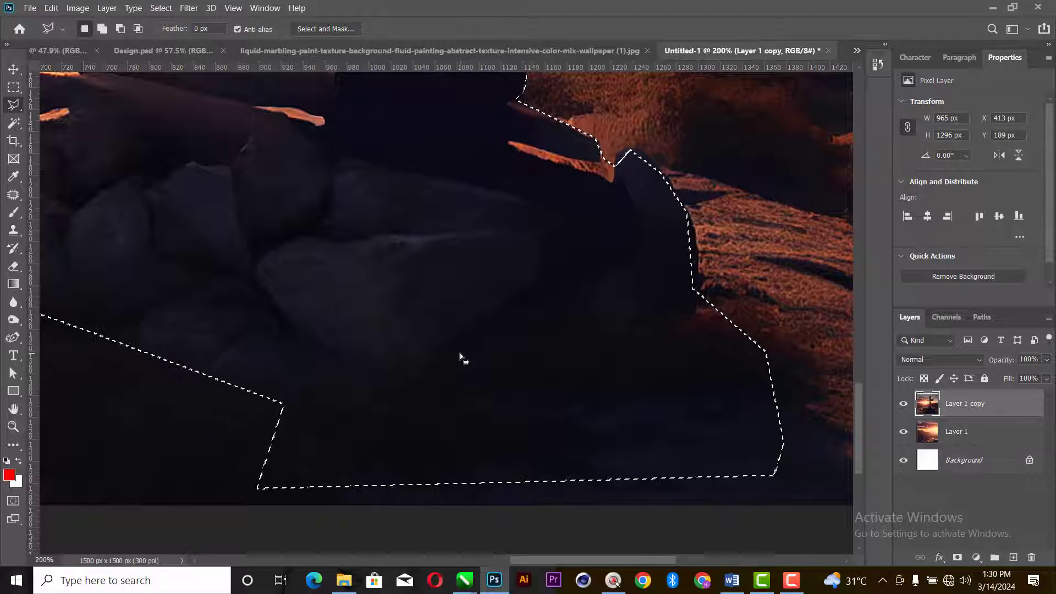
Copy the selected cross and rocks to a new layer and delete the Layer 1 copy layer.
key(ctrl+j)
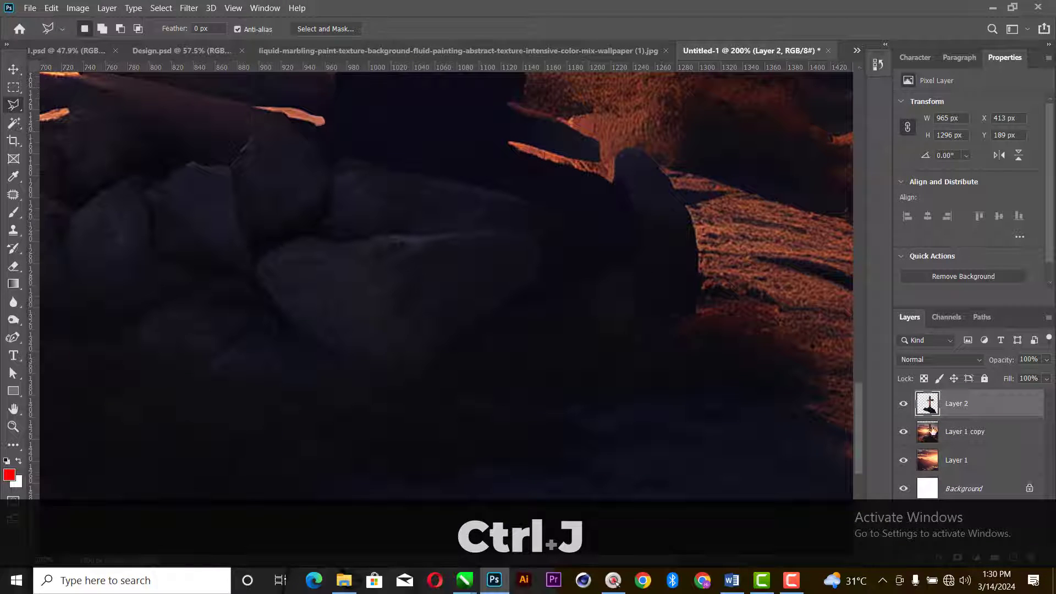
click(946, 440)
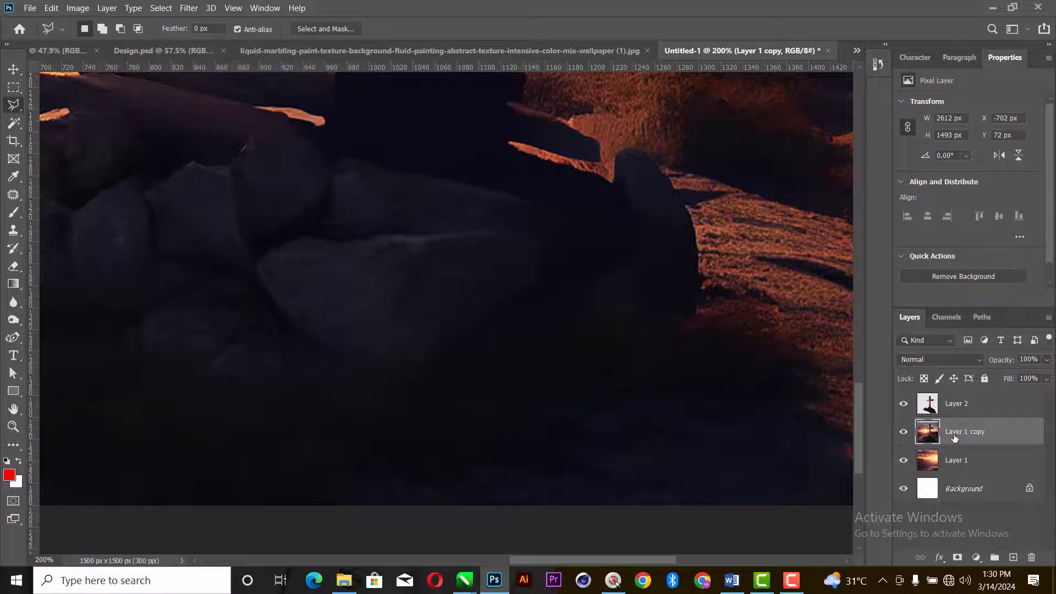
key(Delete)
key(ctrl+minus)
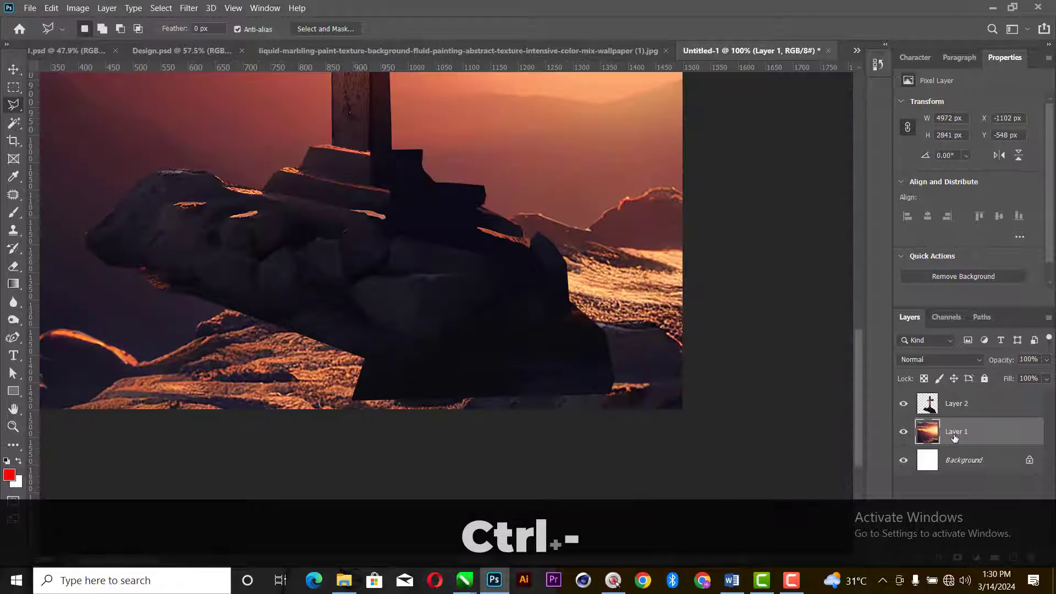
key(ctrl+minus)
key(ctrl+minus)
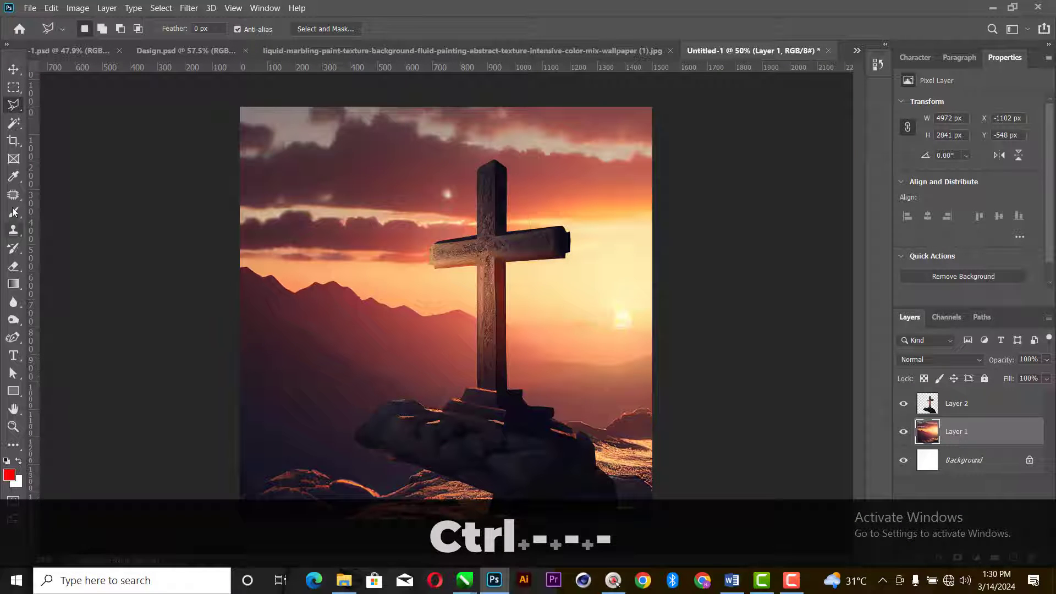
Move the cut-out cross toward the canvas's lower right, scale it proportionally to 123.92% and apply the transform.
click(13, 69)
drag(521, 427, 577, 495)
drag(553, 234, 558, 142)
mouse_move(557, 345)
mouse_down()
mouse_move(550, 381)
mouse_move(542, 365)
mouse_move(556, 350)
mouse_up()
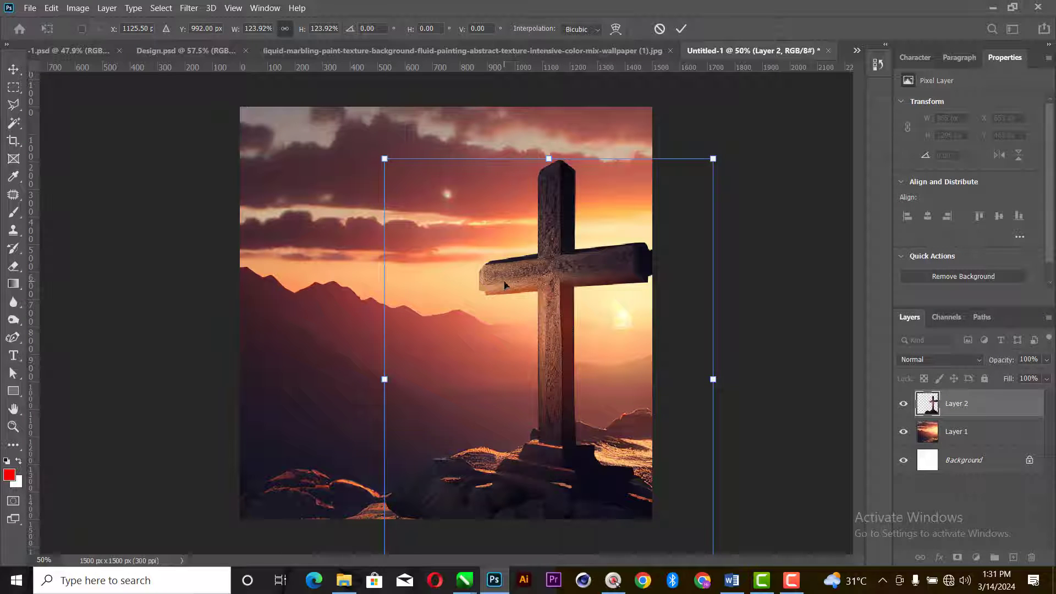
click(681, 29)
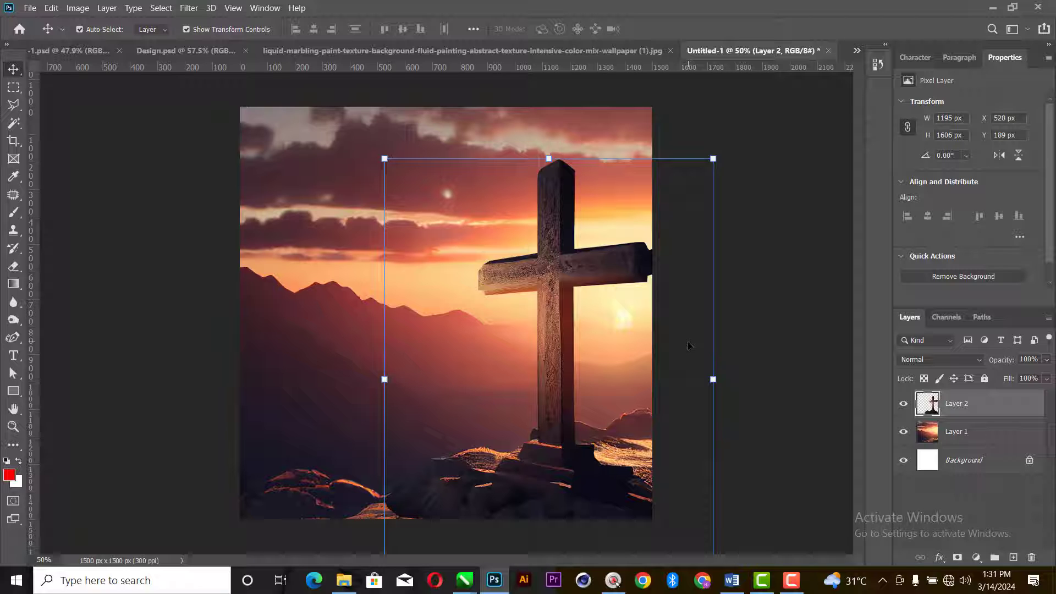
Reposition the cross and scale it to 101.25% so both arms fit inside the canvas with the base at its lower edge.
drag(557, 407, 567, 441)
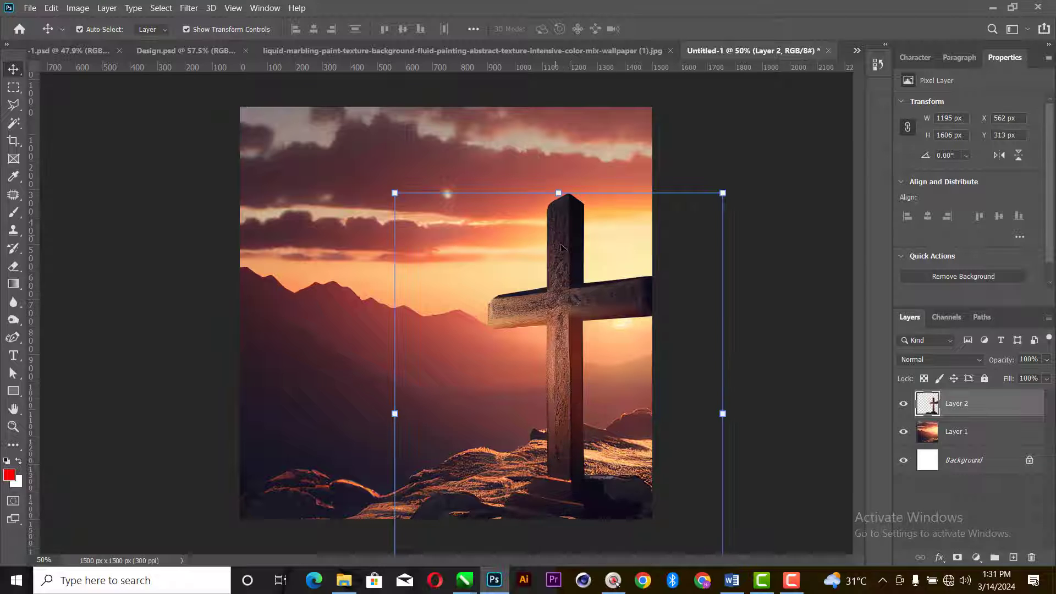
drag(561, 247, 568, 265)
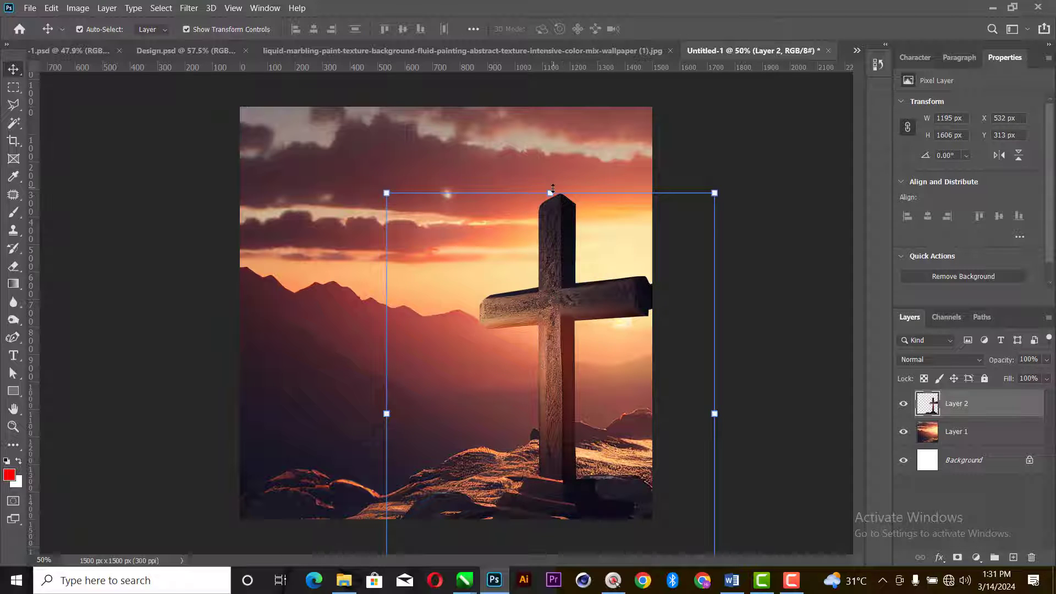
drag(550, 193, 550, 187)
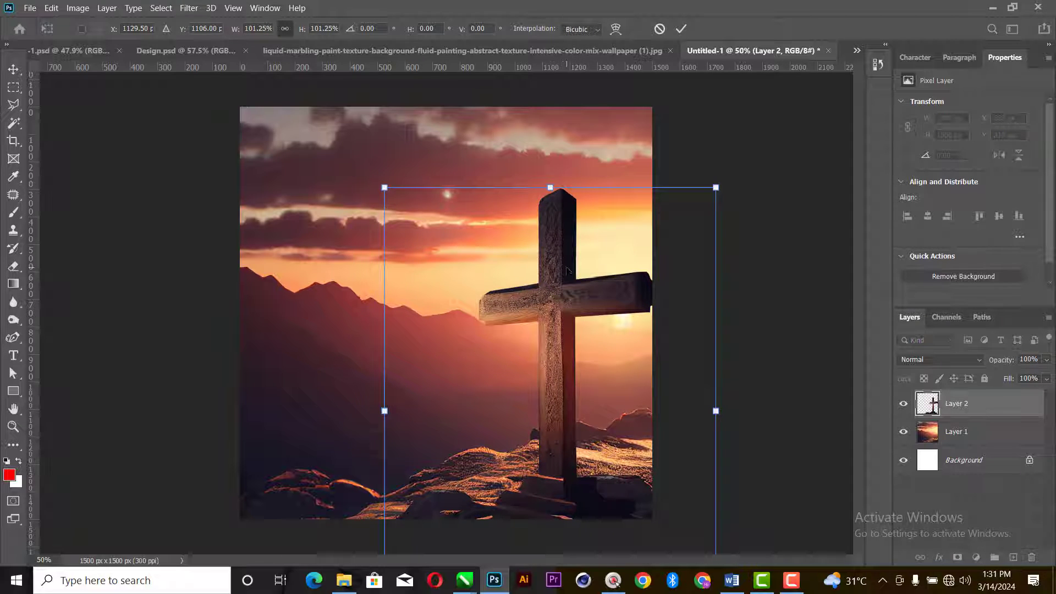
drag(567, 270, 558, 261)
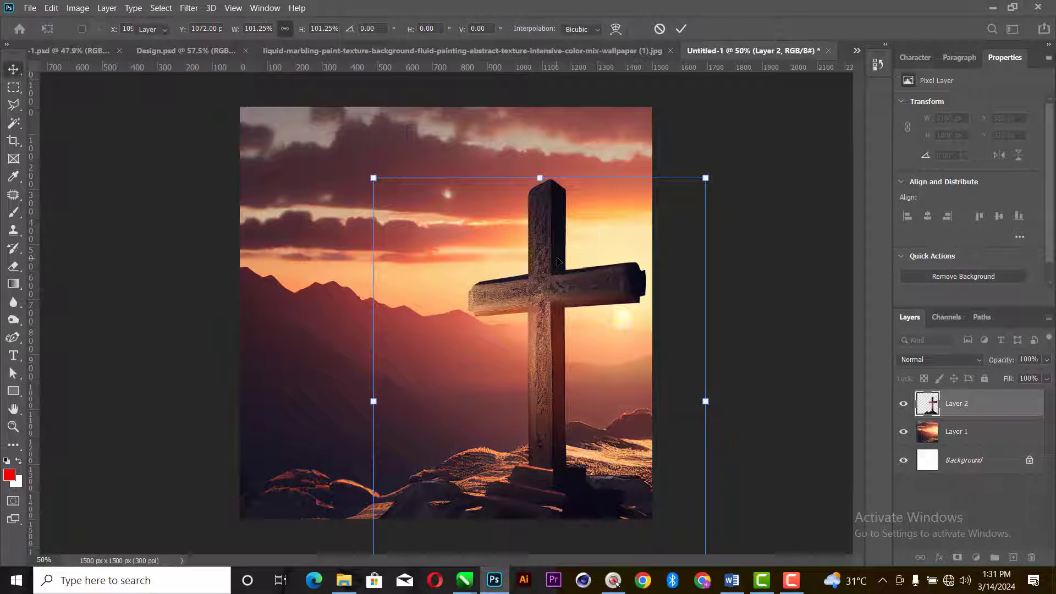
key(Return)
Shift the sunset background layer slightly to the left, to X -1148 px.
drag(279, 273, 292, 265)
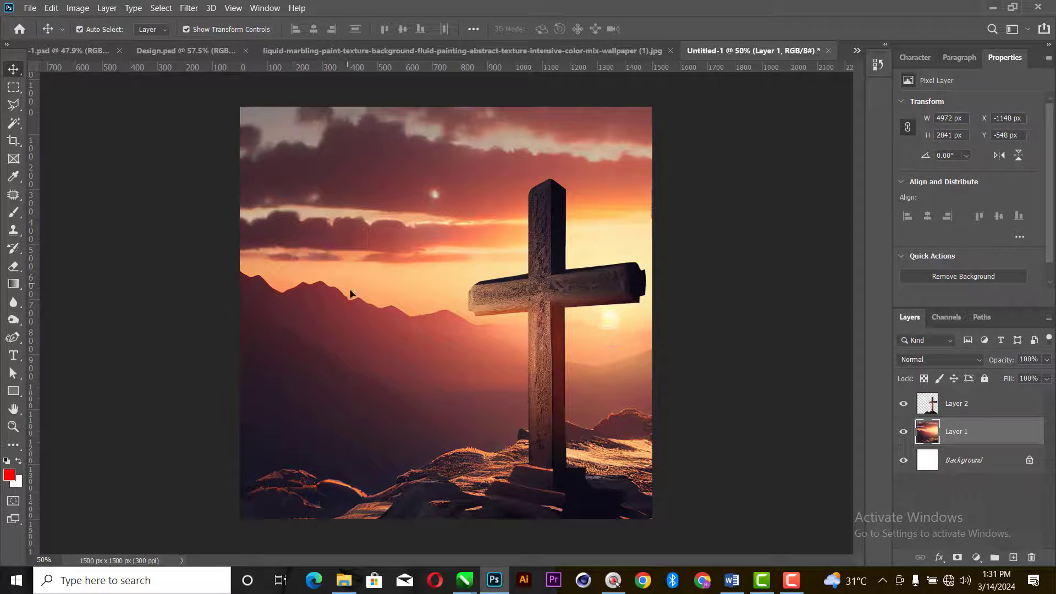
key(ctrl+minus)
key(ctrl+minus)
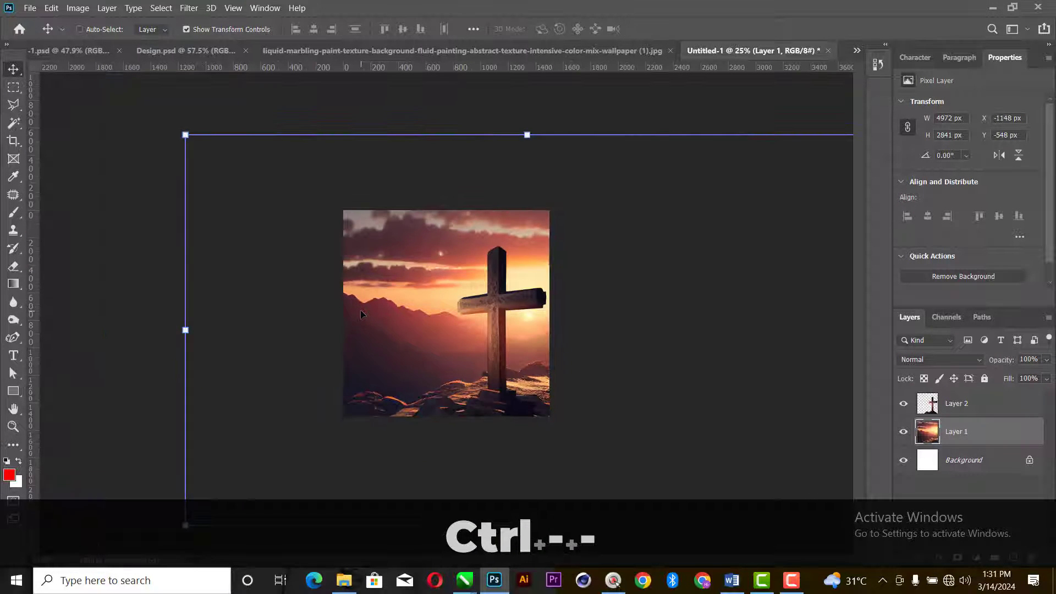
key(ctrl+minus)
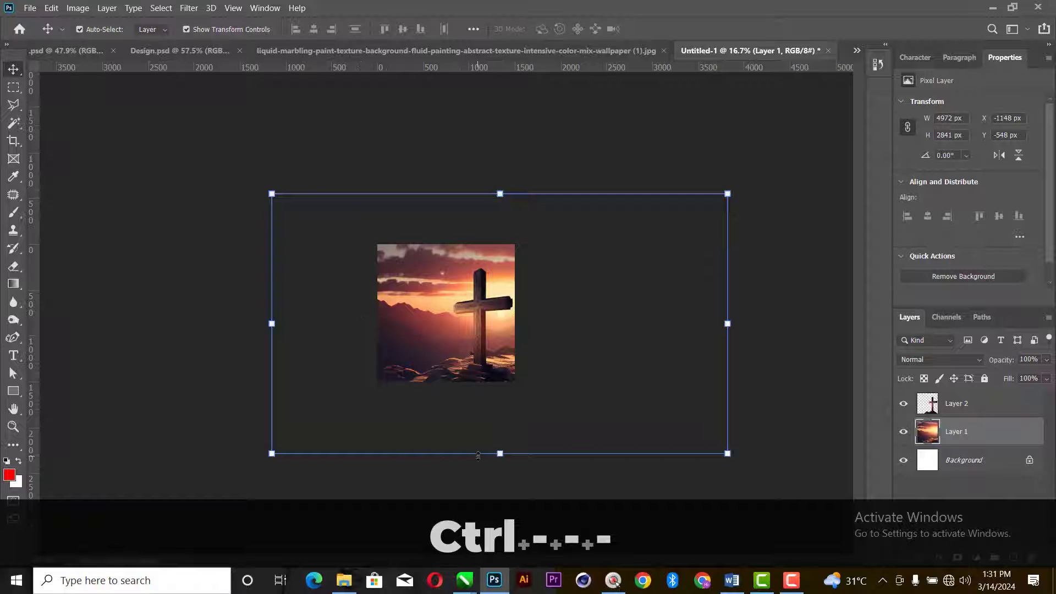
Scale the sunset background layer down proportionally to 95.14% and apply the transform.
drag(500, 453, 500, 441)
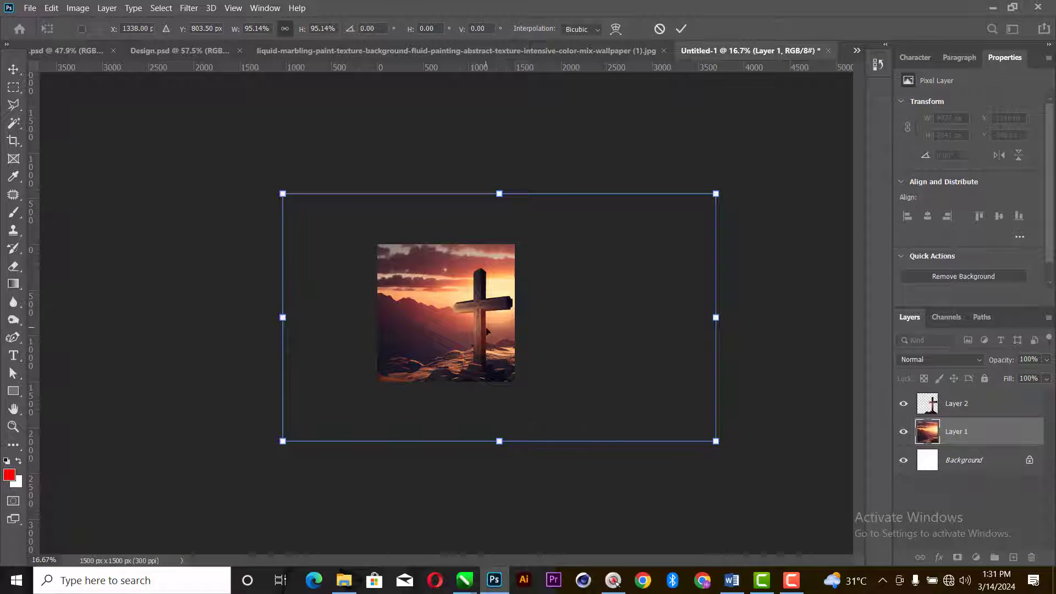
key(Return)
key(ctrl+minus)
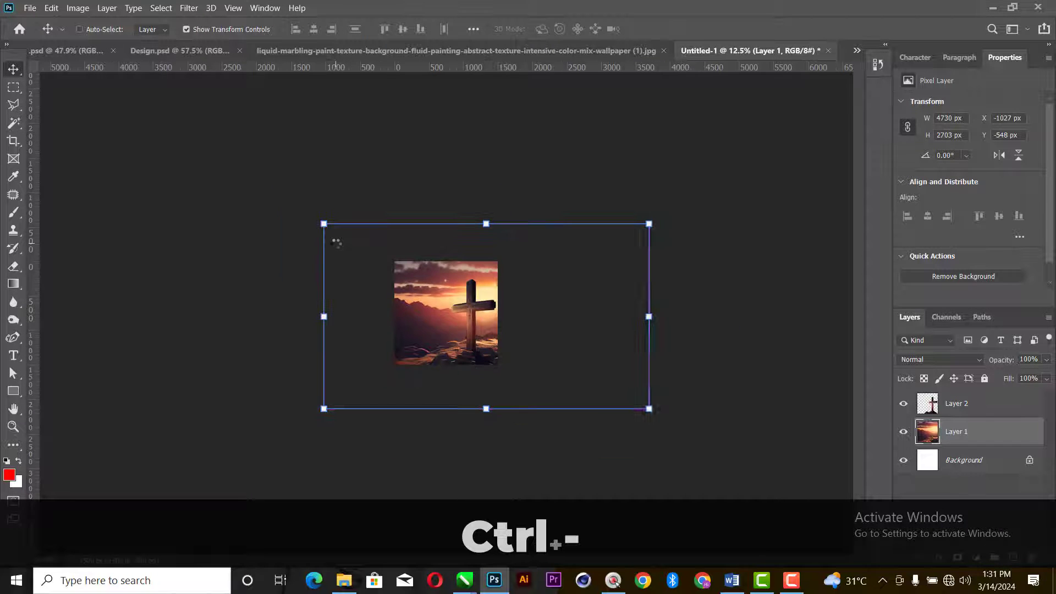
key(ctrl+equal)
key(ctrl+equal)
key(ctrl+equal)
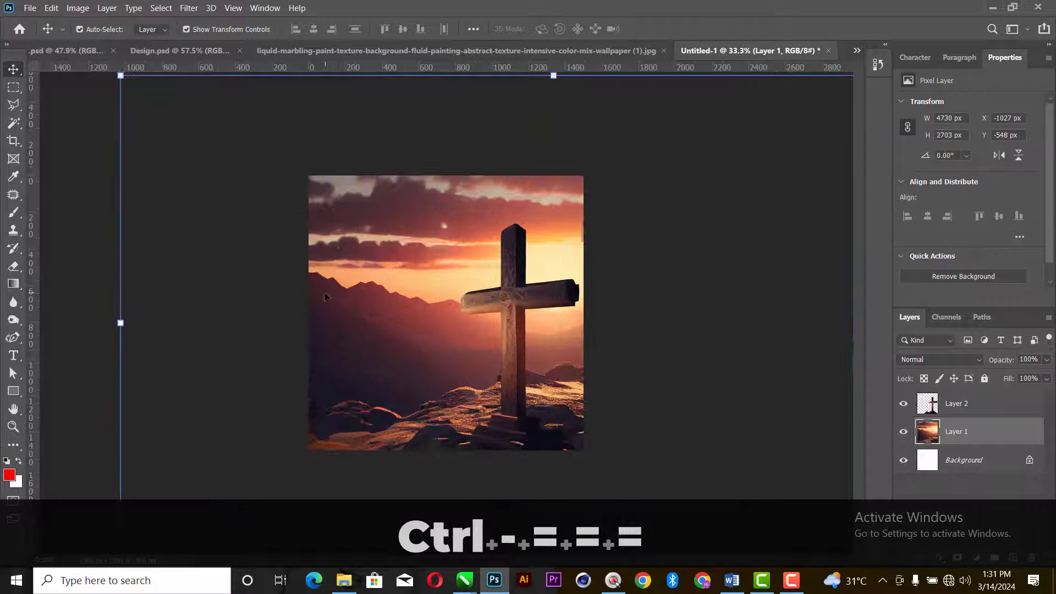
Apply a Gaussian Blur with a 2.5 pixel radius to the sunset background layer.
click(325, 297)
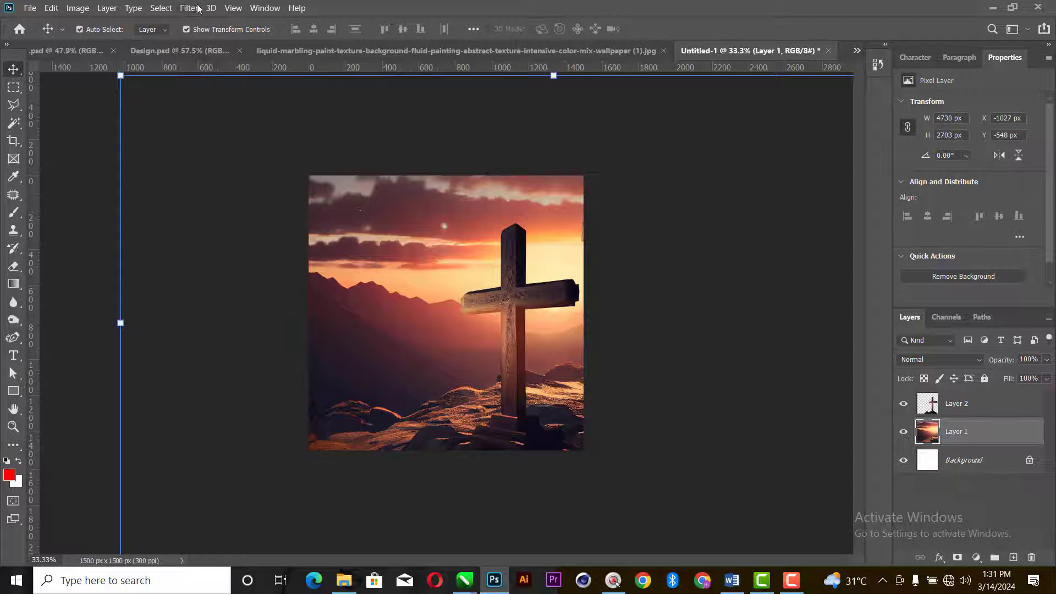
click(197, 7)
mouse_move(264, 155)
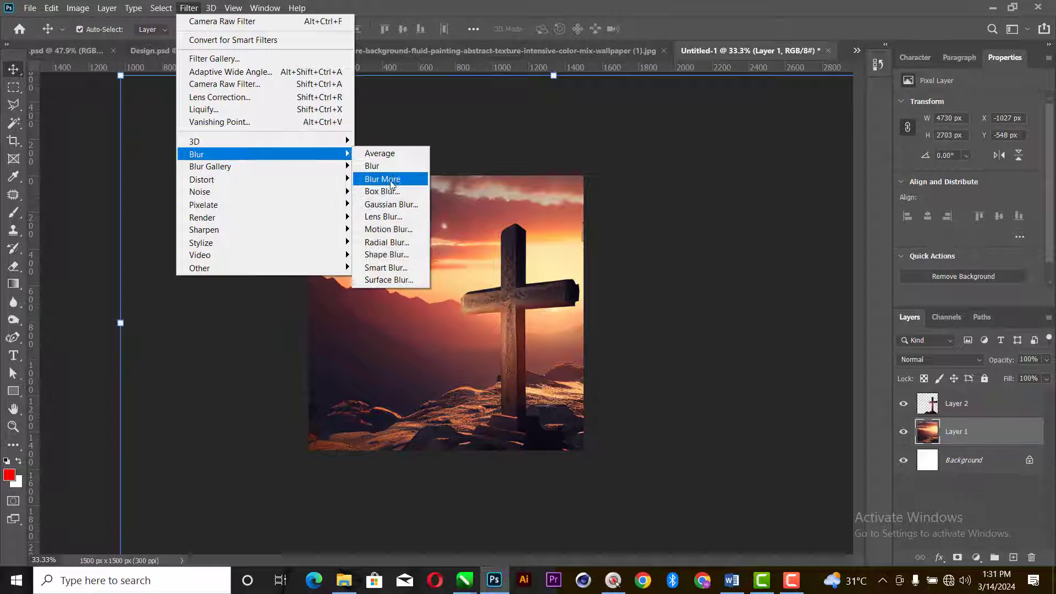
click(386, 204)
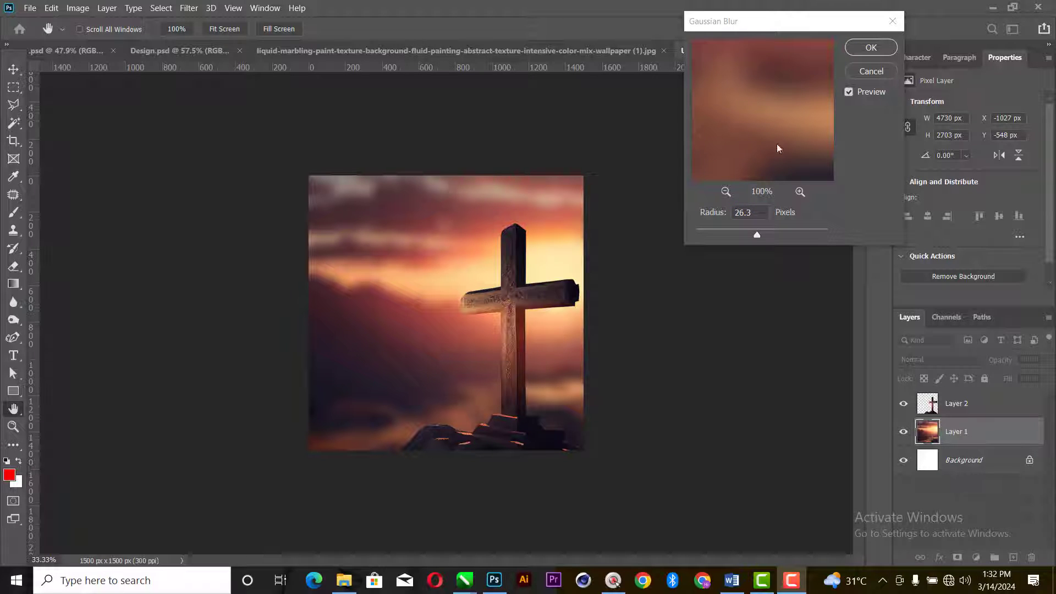
click(713, 230)
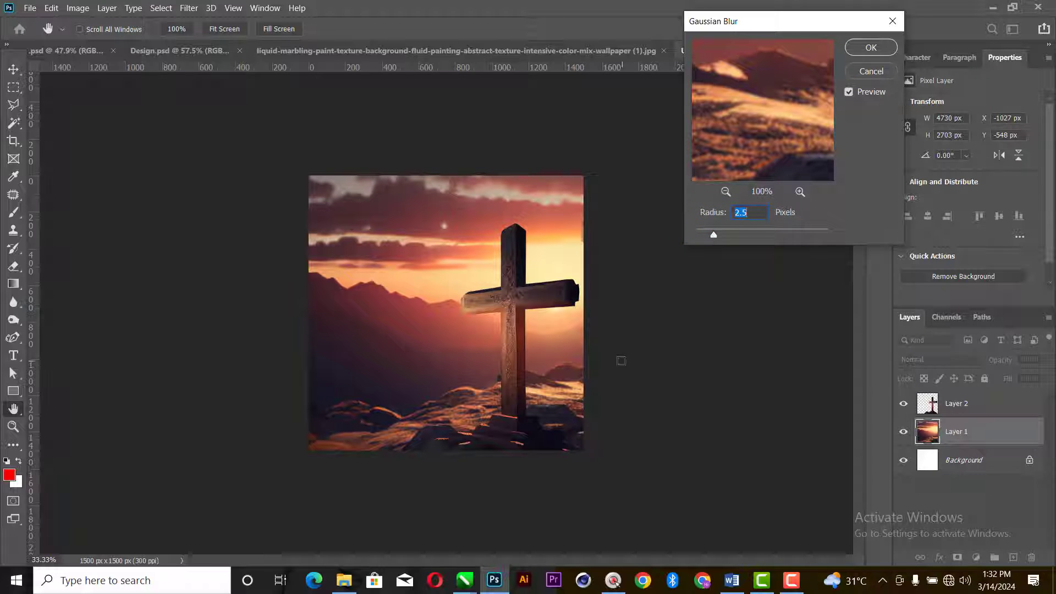
click(871, 48)
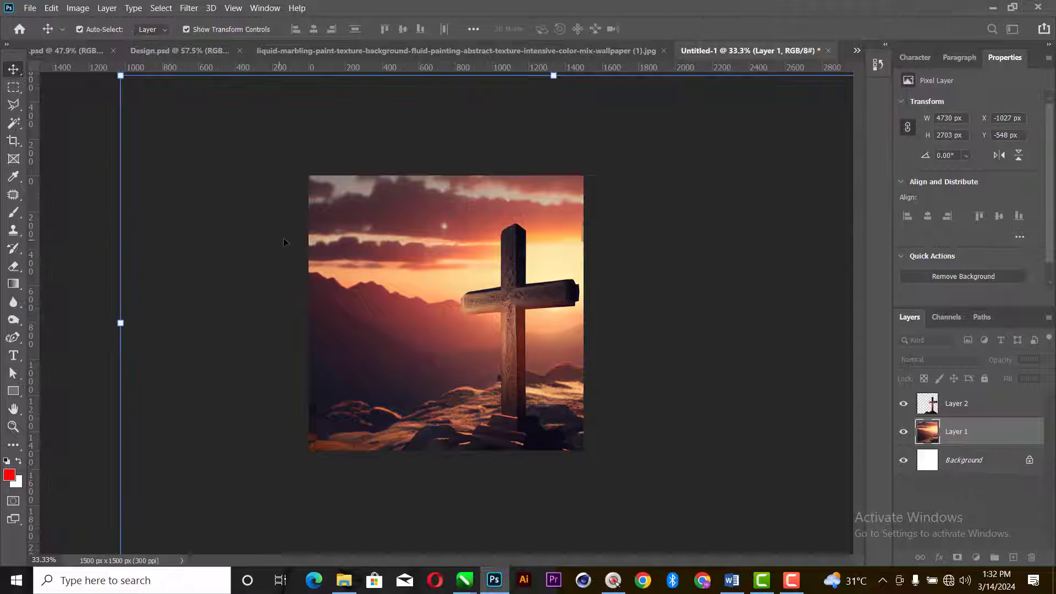
Merge the cut-out cross layer and the sunset background layer into one layer.
key(z)
right_click(440, 288)
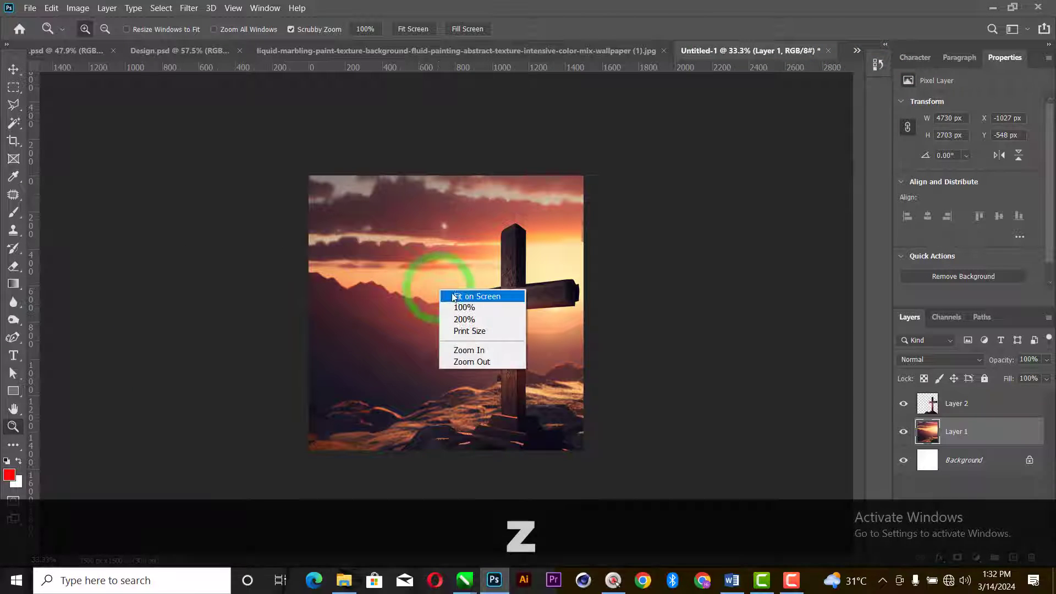
click(459, 295)
click(13, 69)
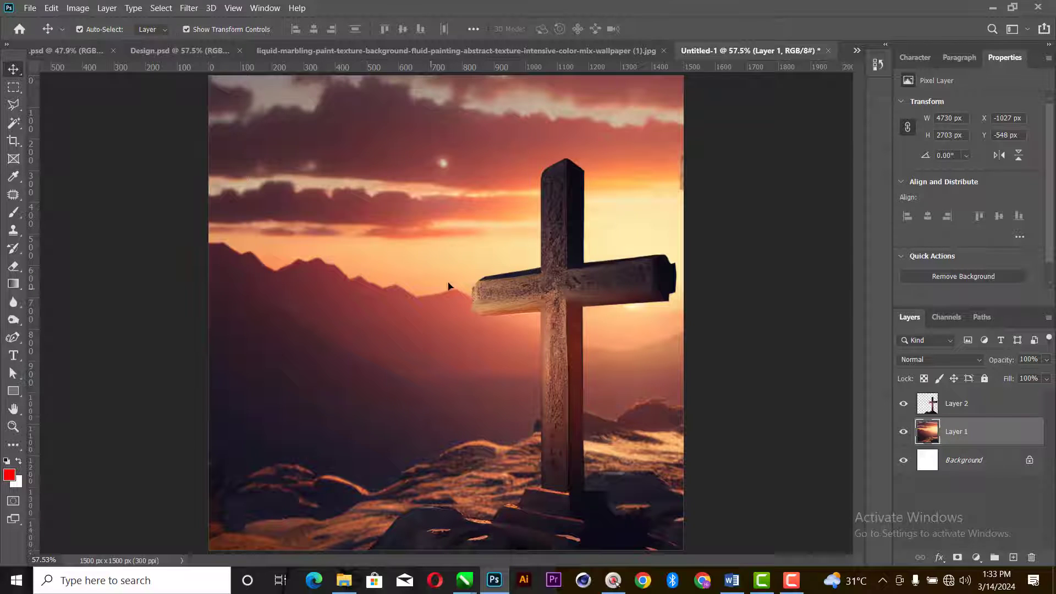
click(570, 307)
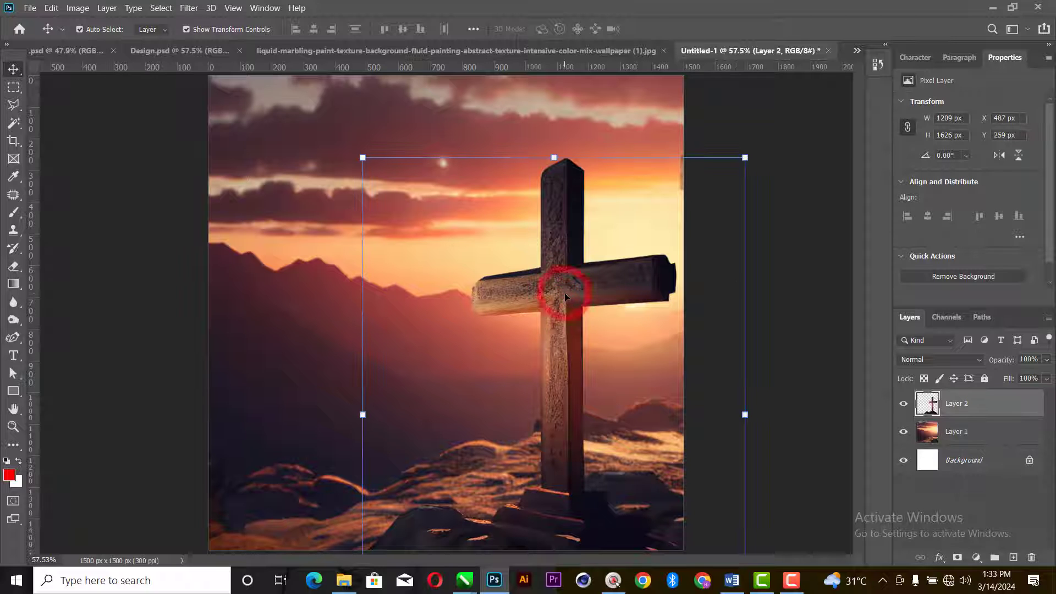
ctrl+click(978, 431)
right_click(979, 432)
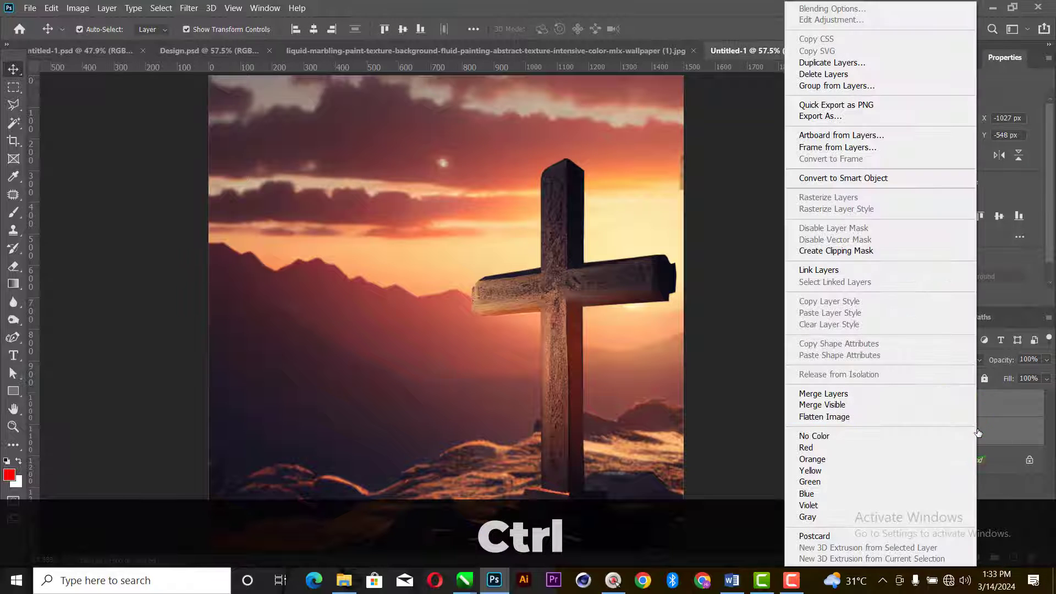
click(830, 395)
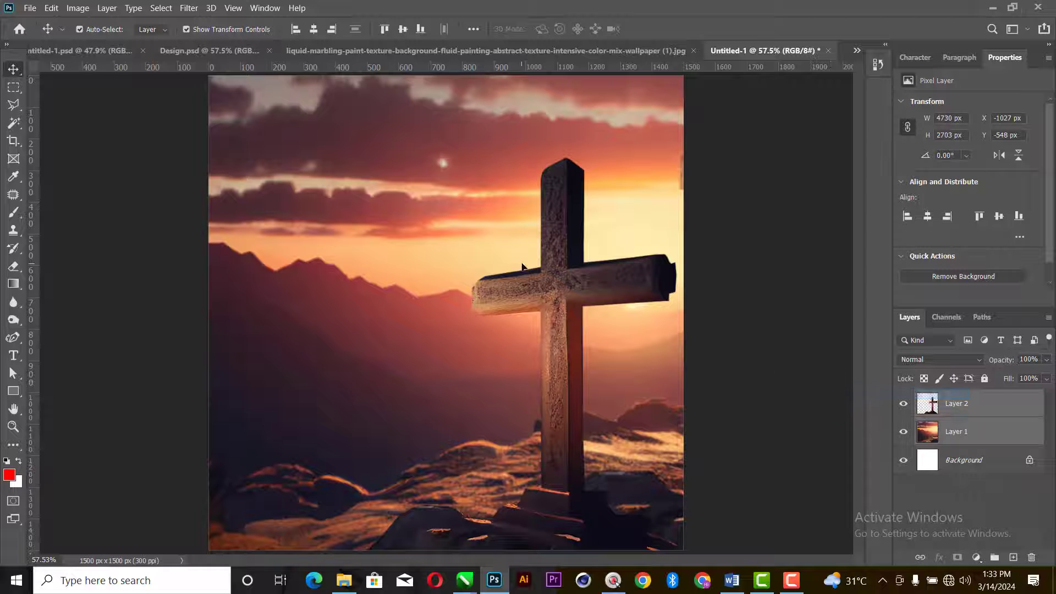
Start the Camera Raw Filter on the merged layer and set Contrast to +60 and Highlights to +38.
click(190, 8)
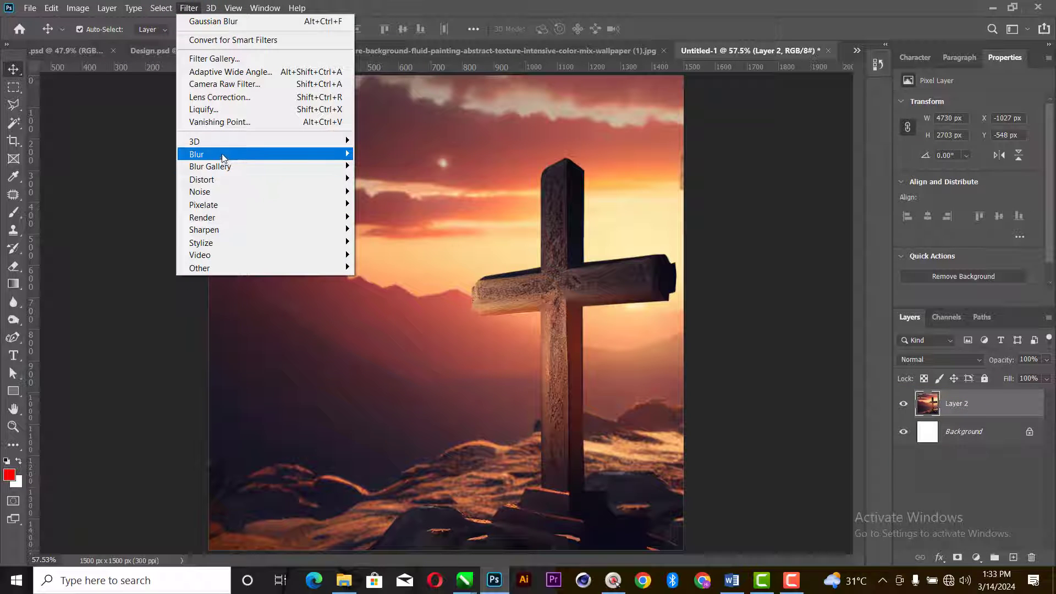
click(224, 84)
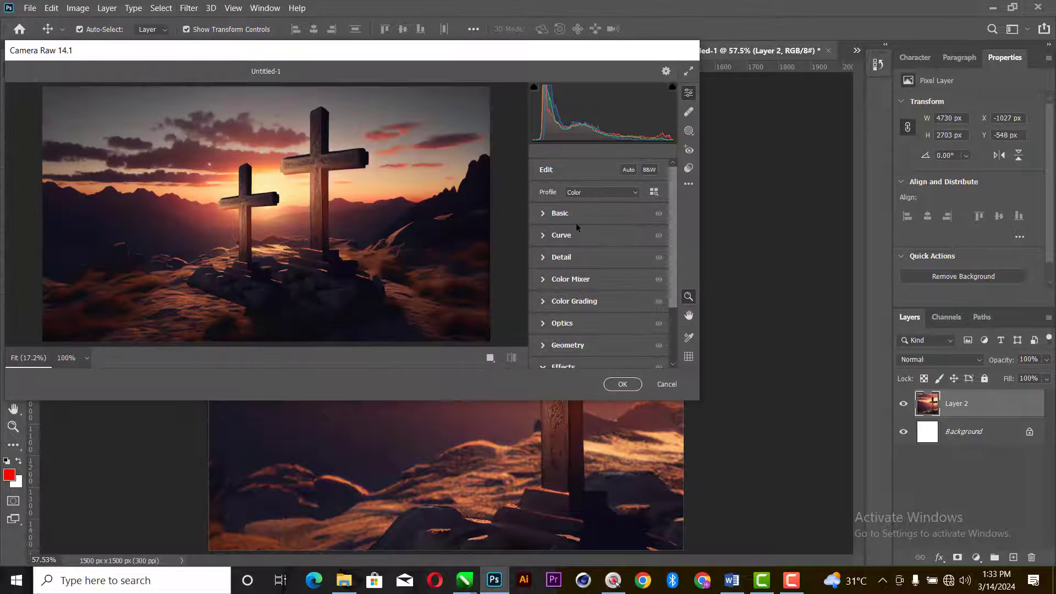
click(544, 213)
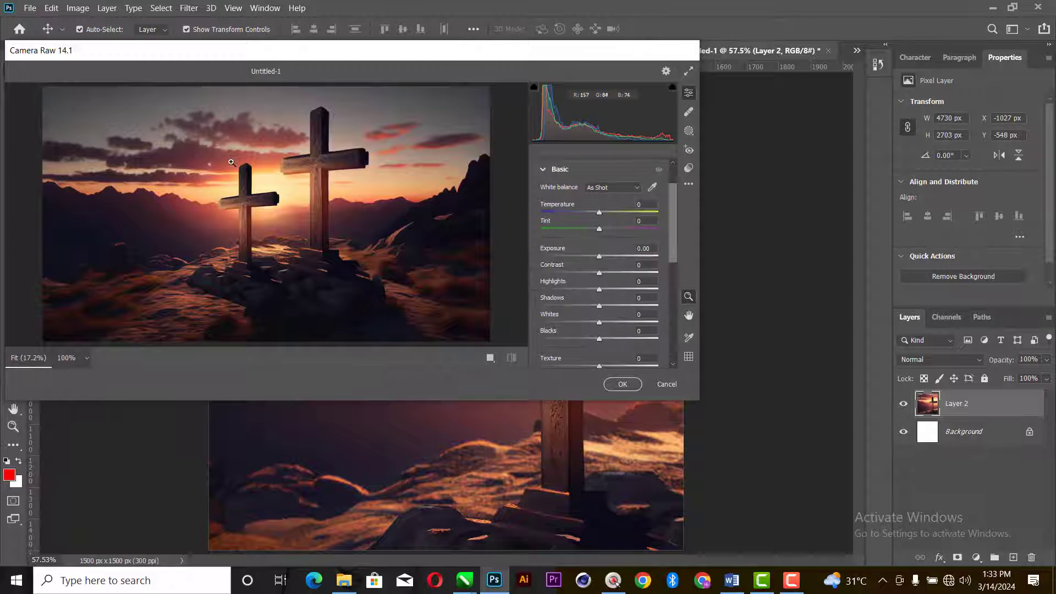
drag(600, 272, 621, 289)
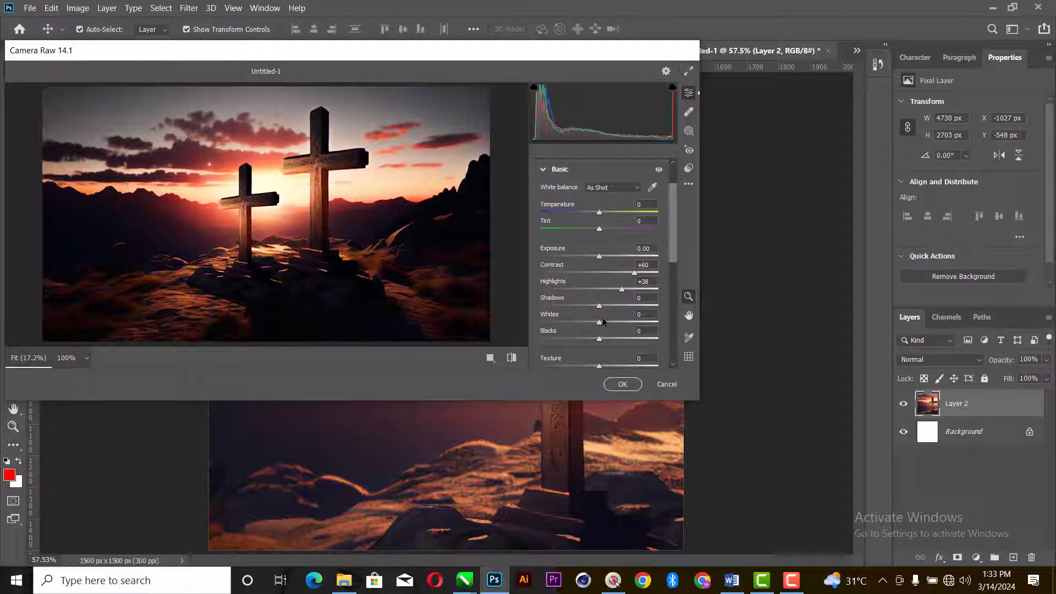
Raise Vibrance to +74 and apply the Camera Raw adjustments to the merged layer.
scroll(599, 363, down, 3)
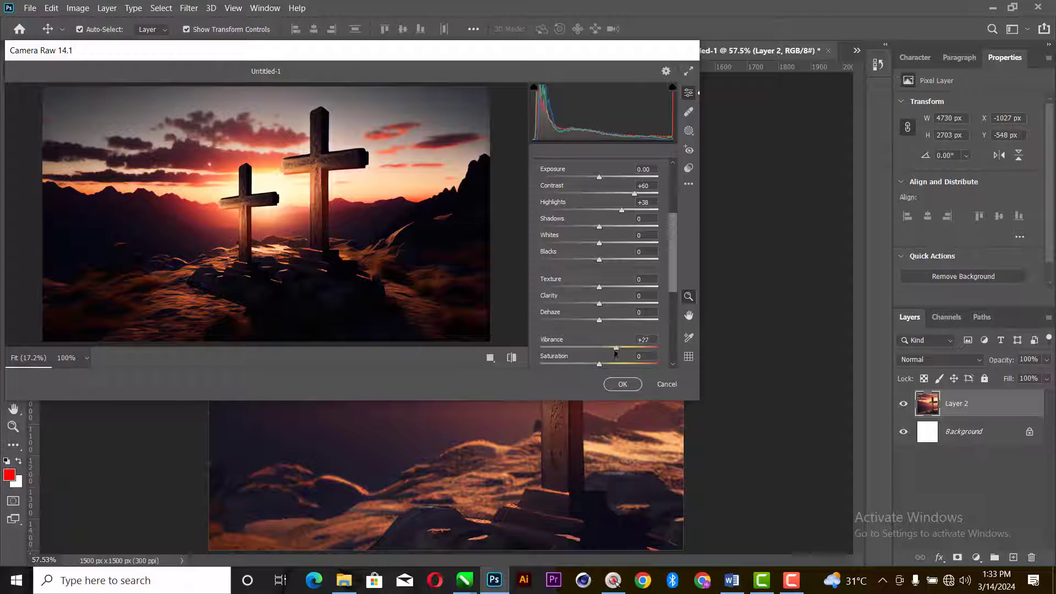
drag(616, 352, 639, 356)
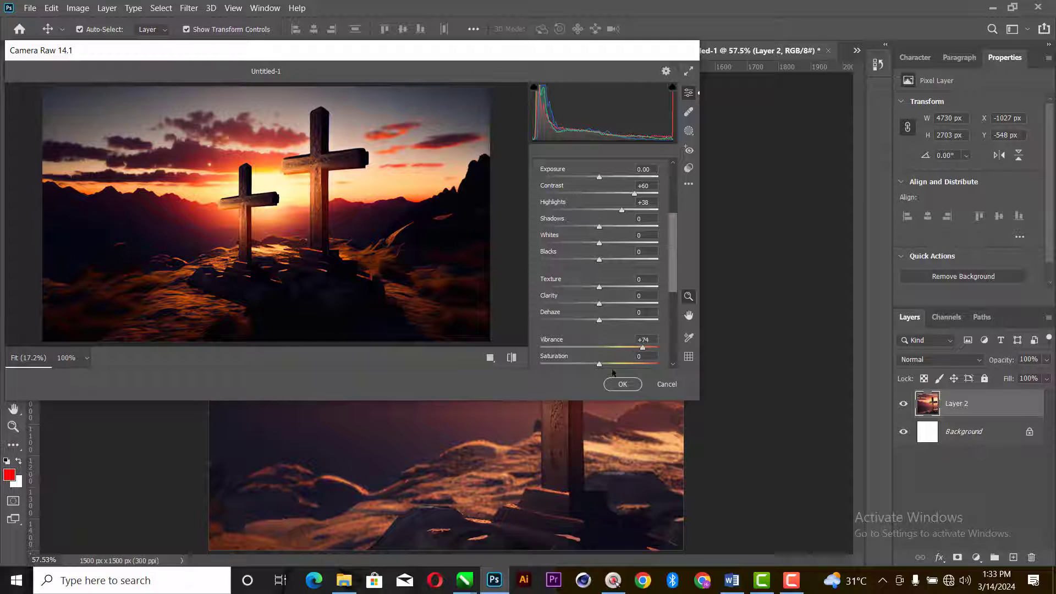
drag(598, 265, 588, 268)
click(623, 383)
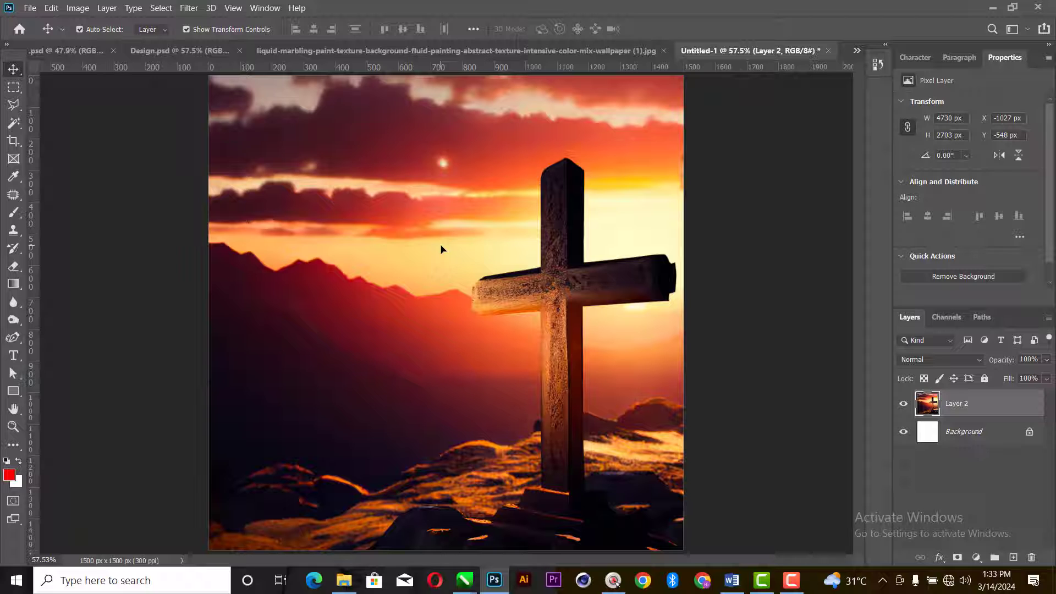
Deselect the artwork layer, switch to Word and copy the line "The Victorious Mountain of Salvation Church of God Int'l".
click(738, 222)
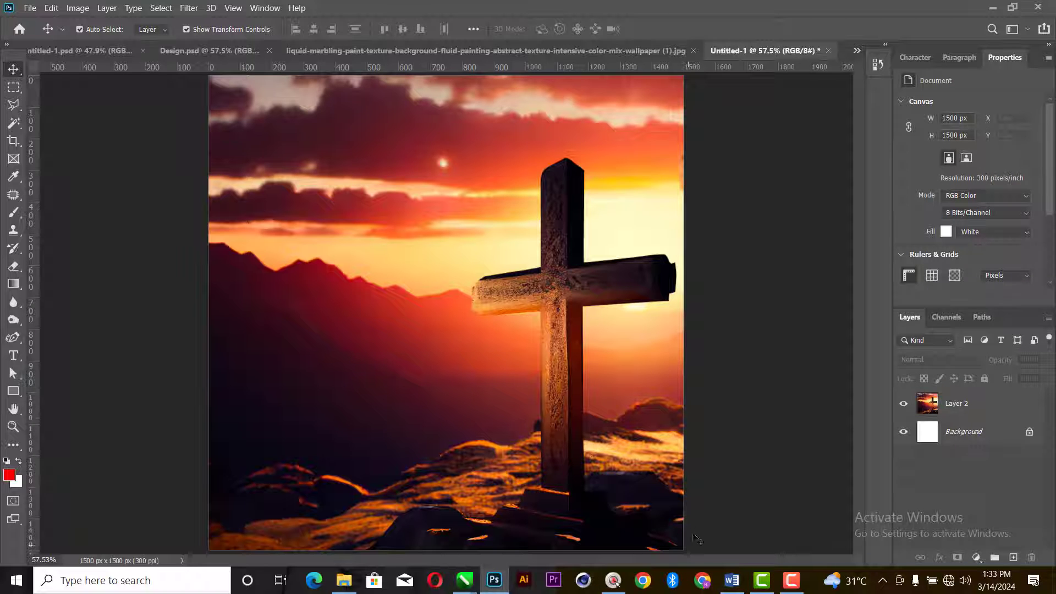
click(732, 581)
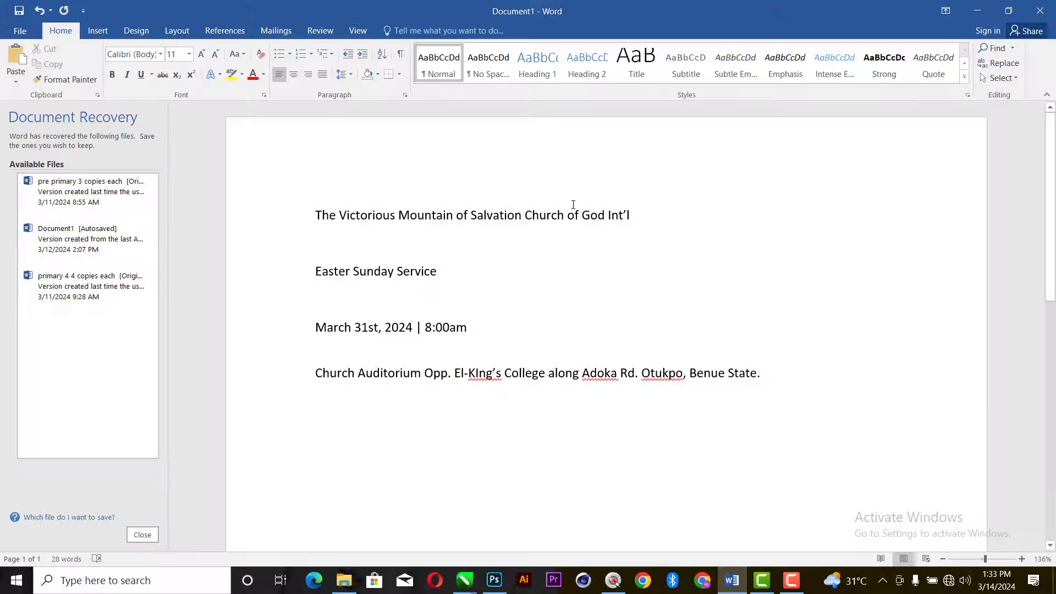
click(296, 226)
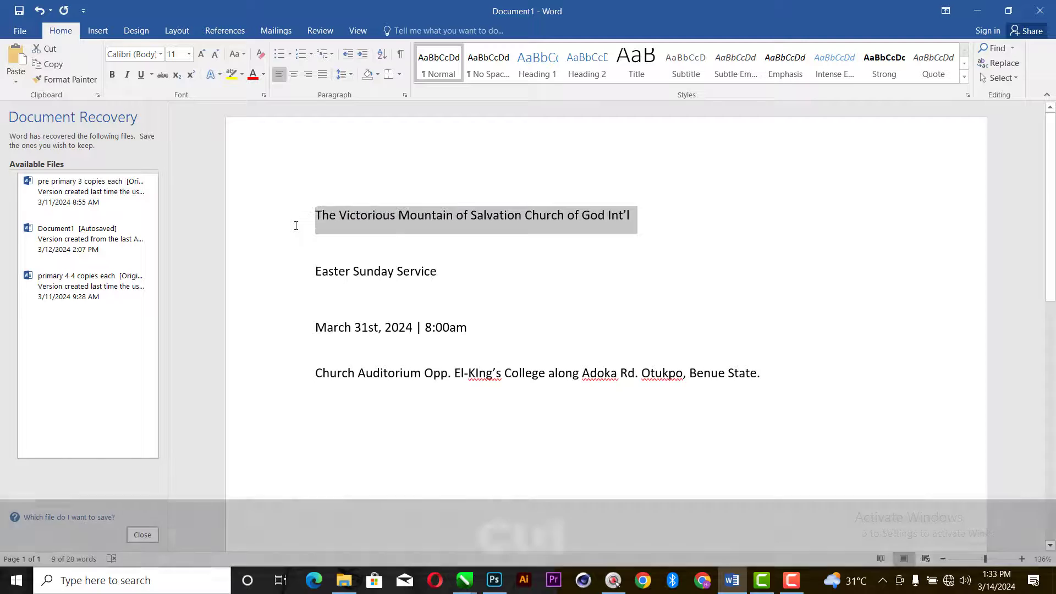
key(ctrl+c)
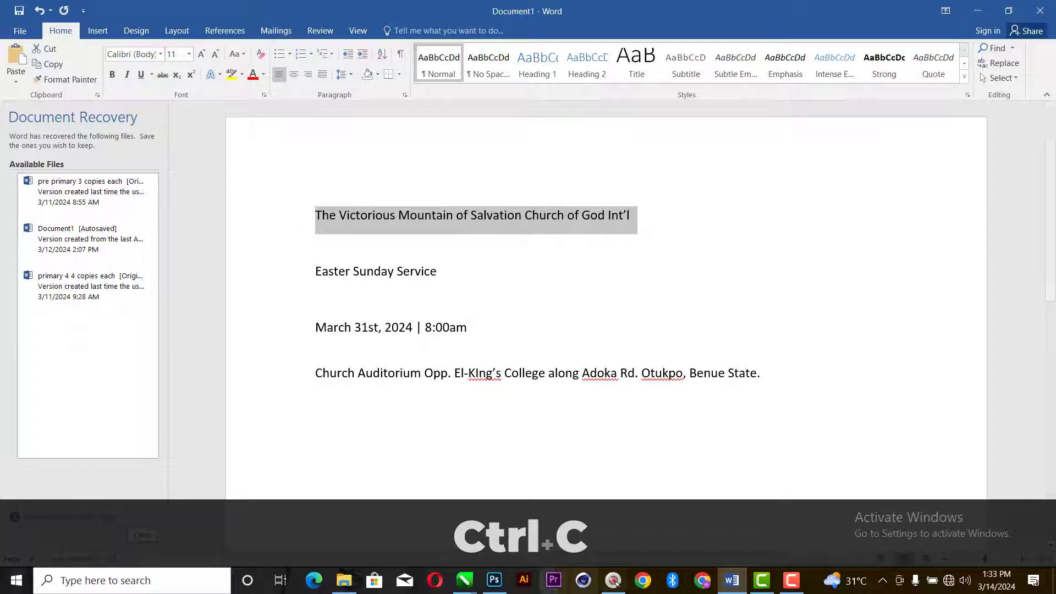
Switch to Photoshop and paste the church name as text in the upper-left sky, breaking the line before "Church of God Int'l".
click(494, 580)
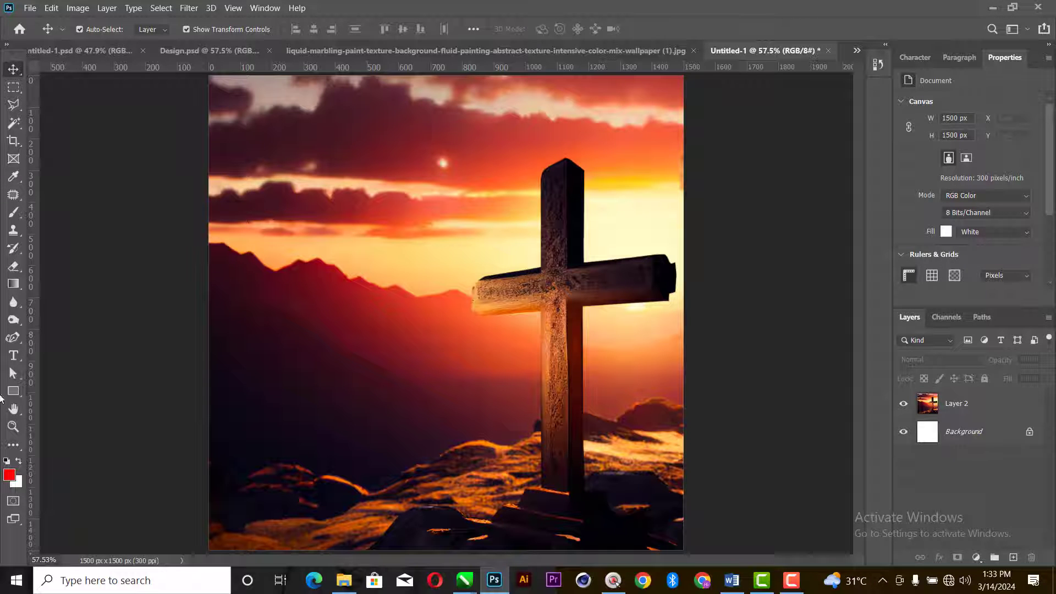
click(14, 355)
click(276, 160)
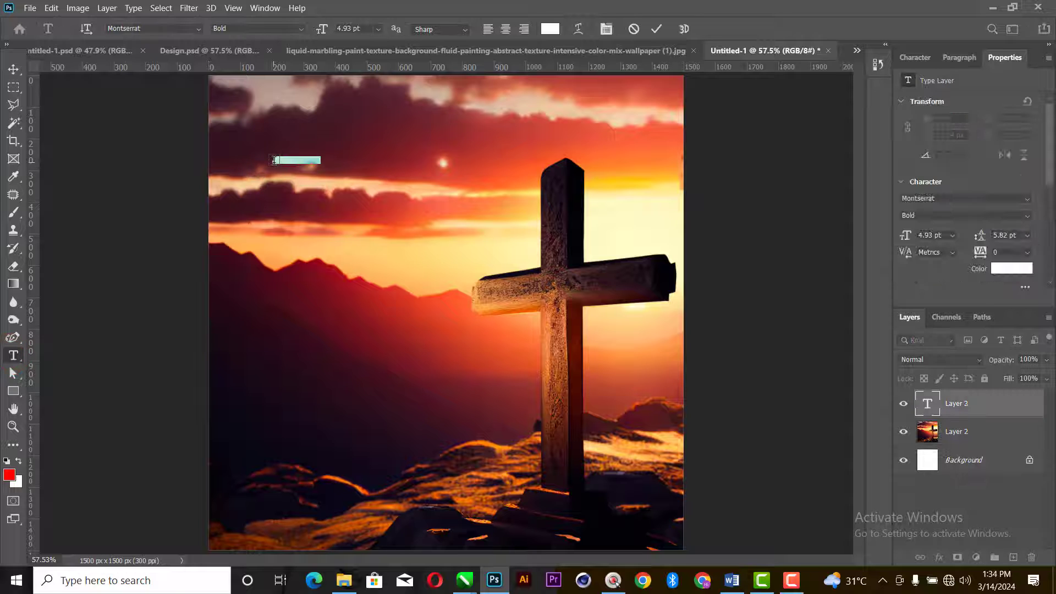
key(ctrl+v)
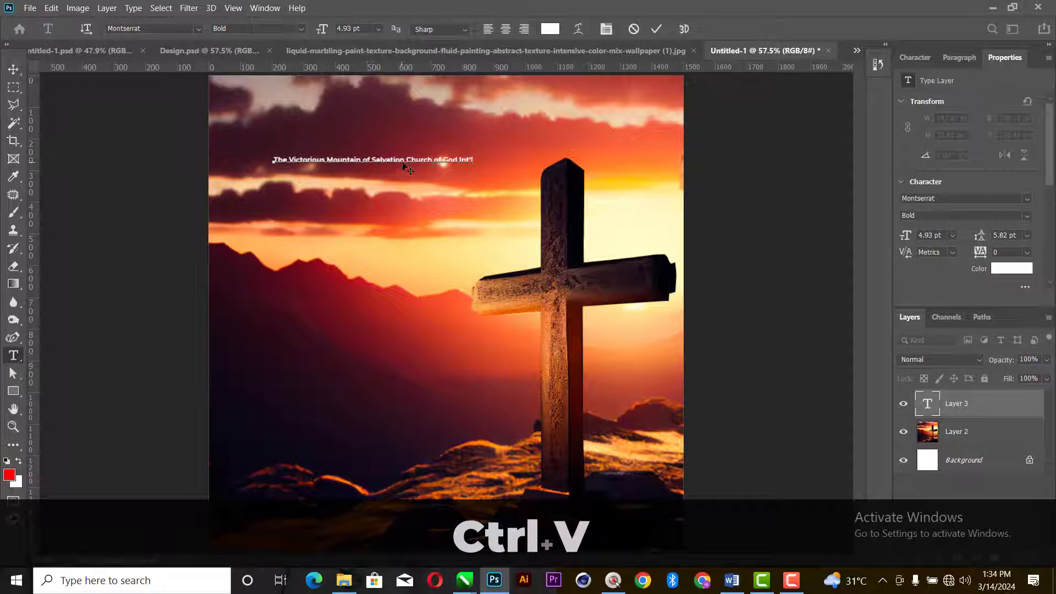
key(BackSpace)
key(Return)
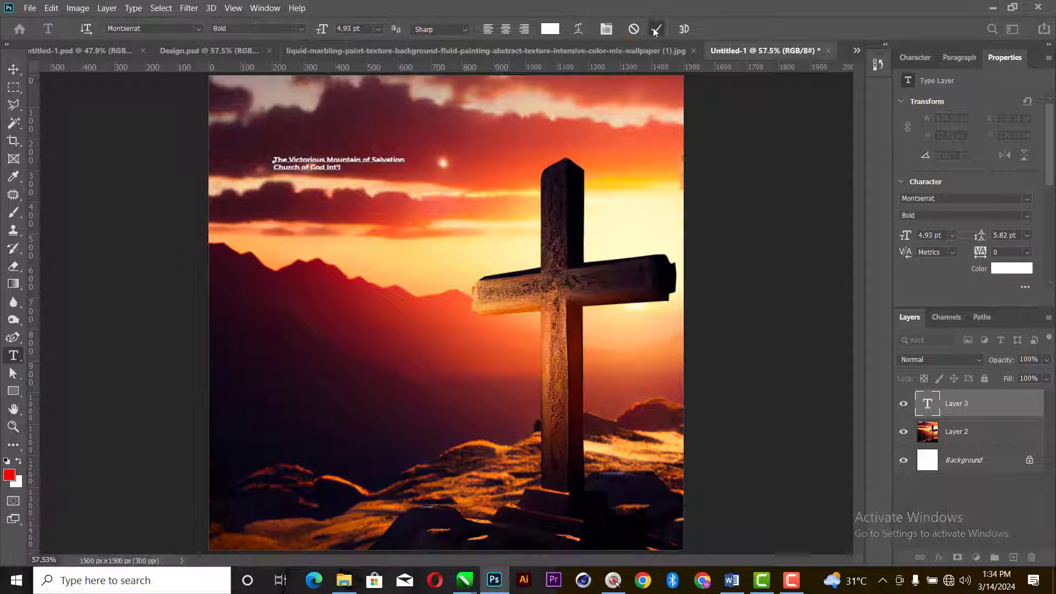
click(655, 29)
Set the church name text's font size to 8.5 pt.
click(953, 236)
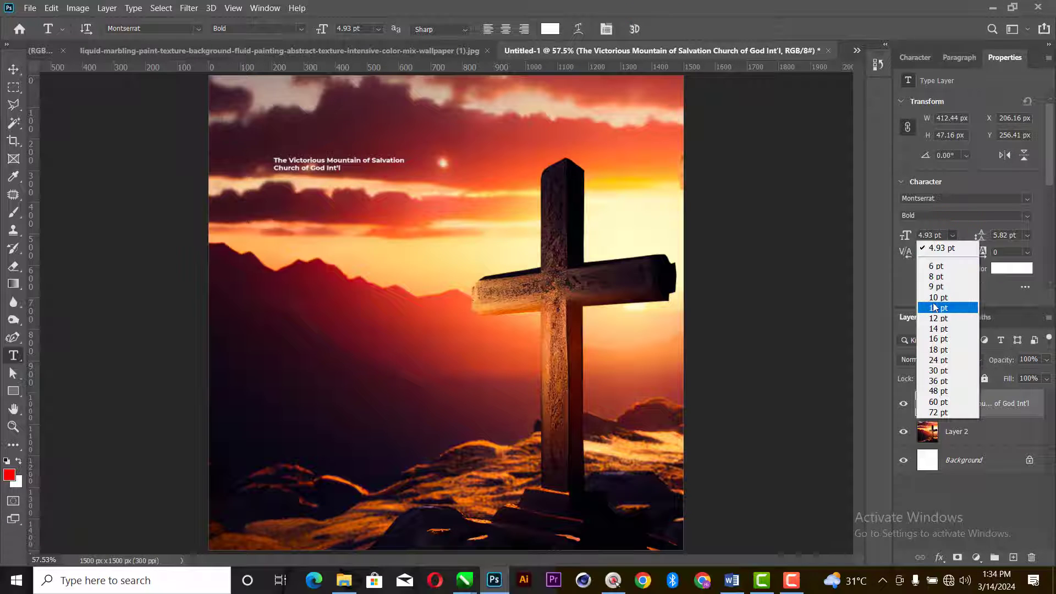
click(941, 277)
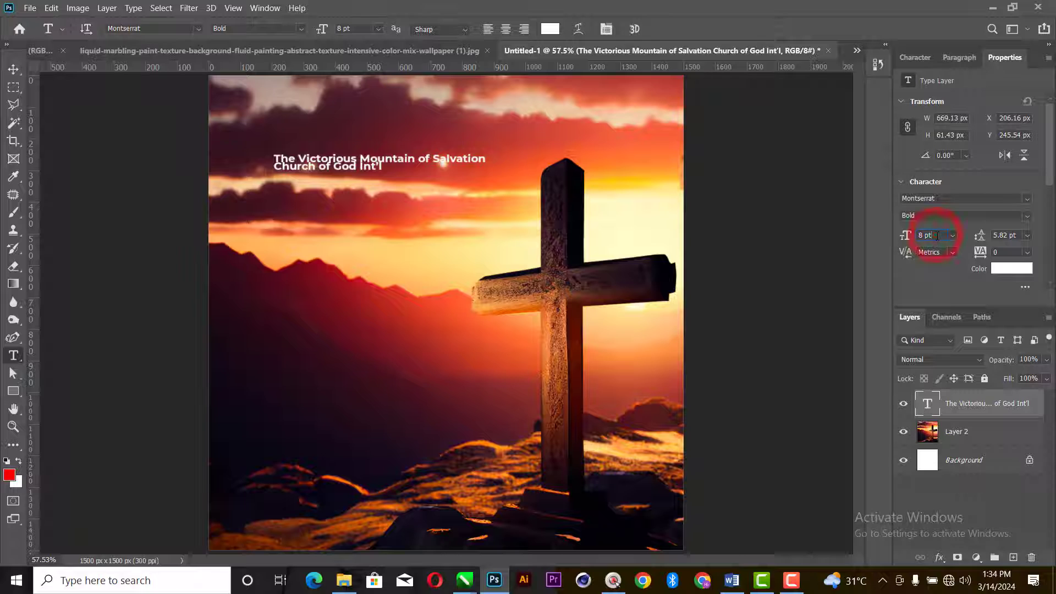
key(ctrl+a)
text(8.)
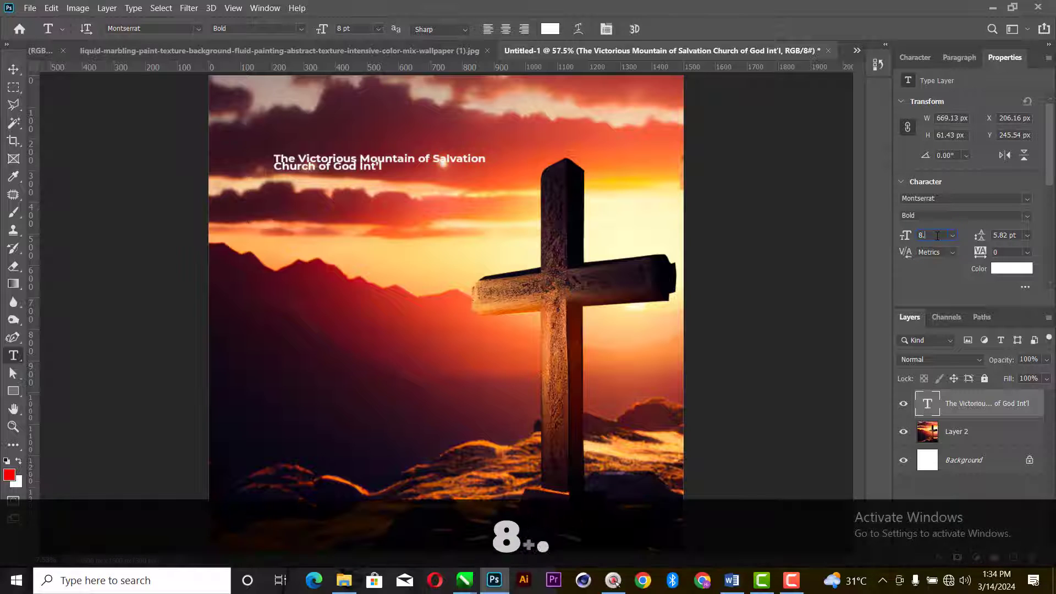
text(5)
key(Return)
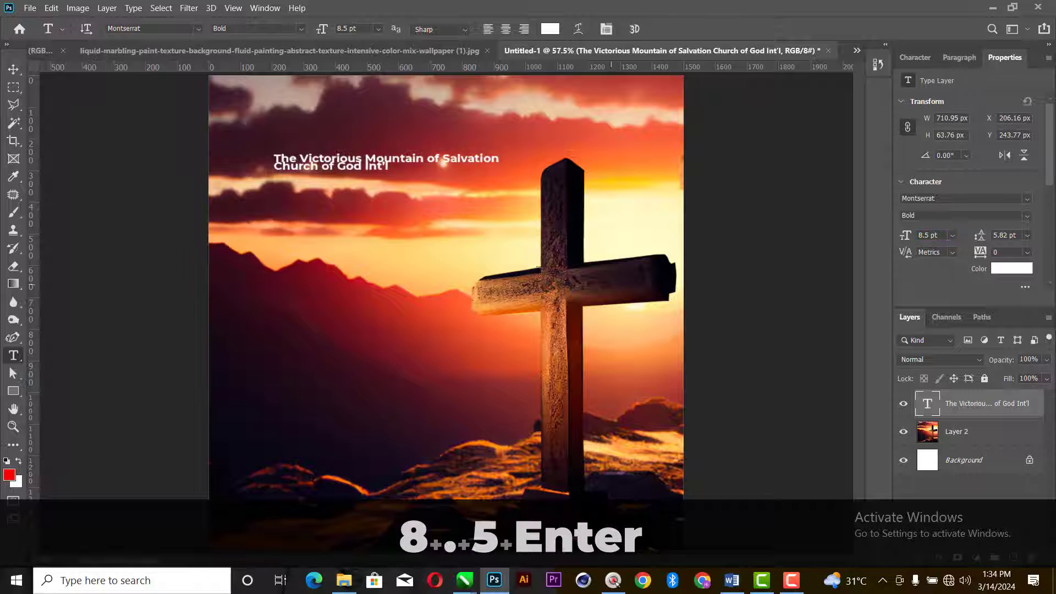
Set the church name's leading to Auto and move the text slightly up and left to about X 154 px, Y 236 px.
click(12, 68)
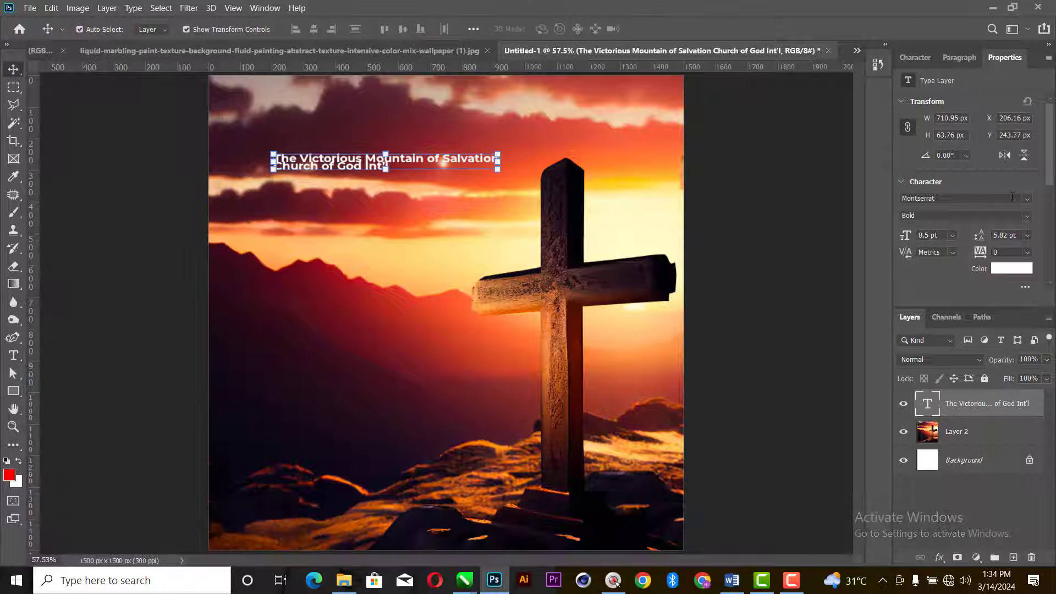
click(1027, 235)
click(1012, 249)
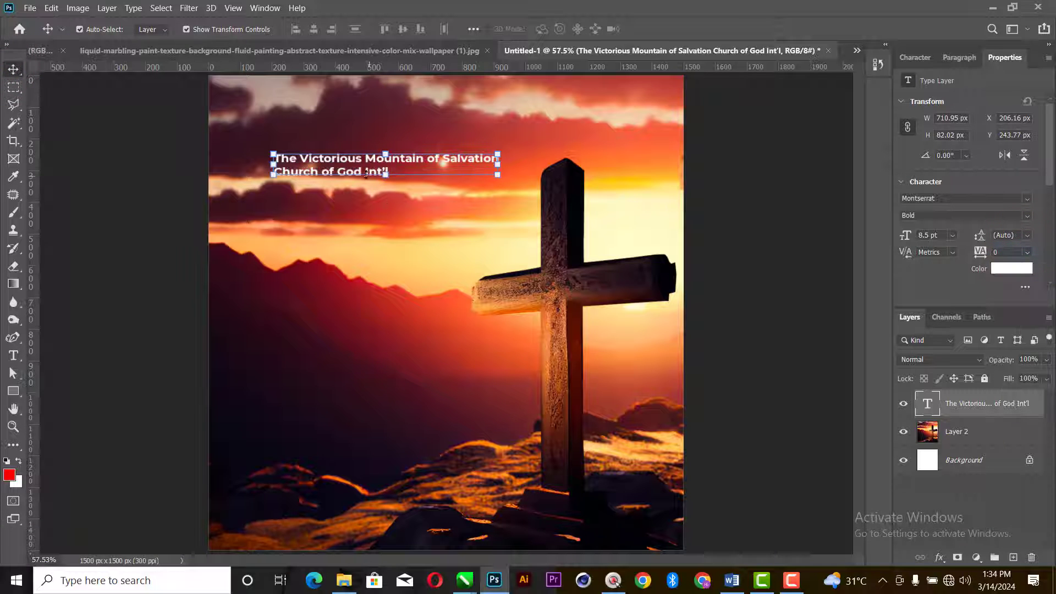
drag(355, 163, 338, 158)
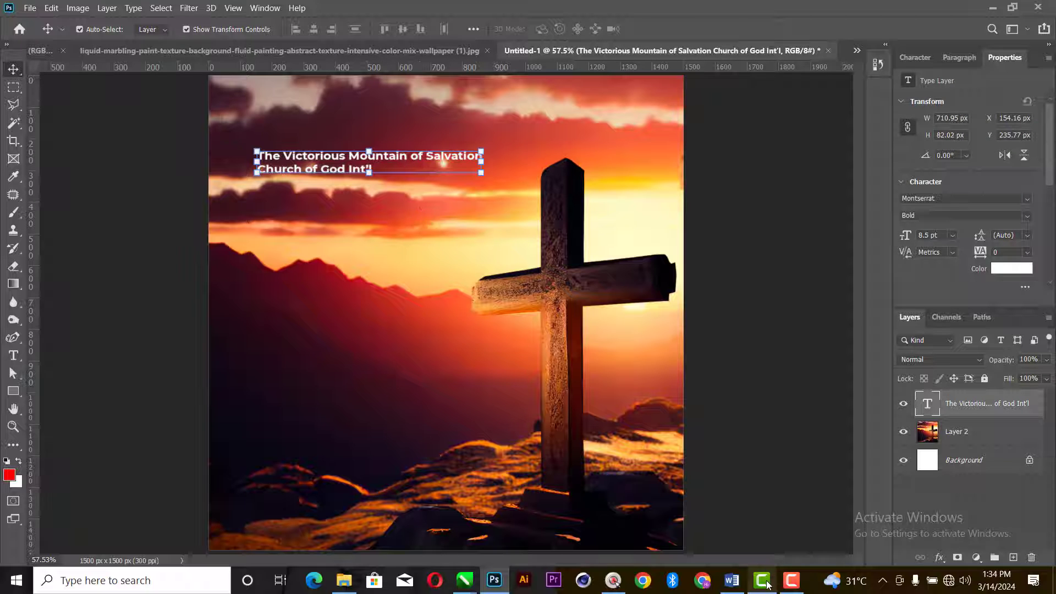
Switch to Word and copy the words "Easter Sunday" from the second line.
click(731, 581)
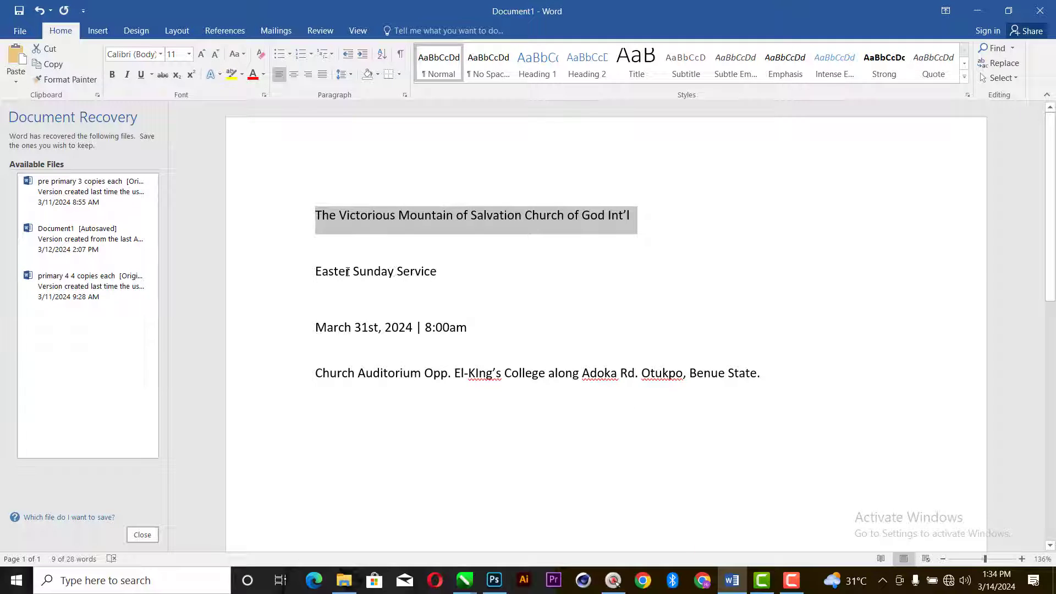
drag(396, 271, 306, 271)
key(ctrl+c)
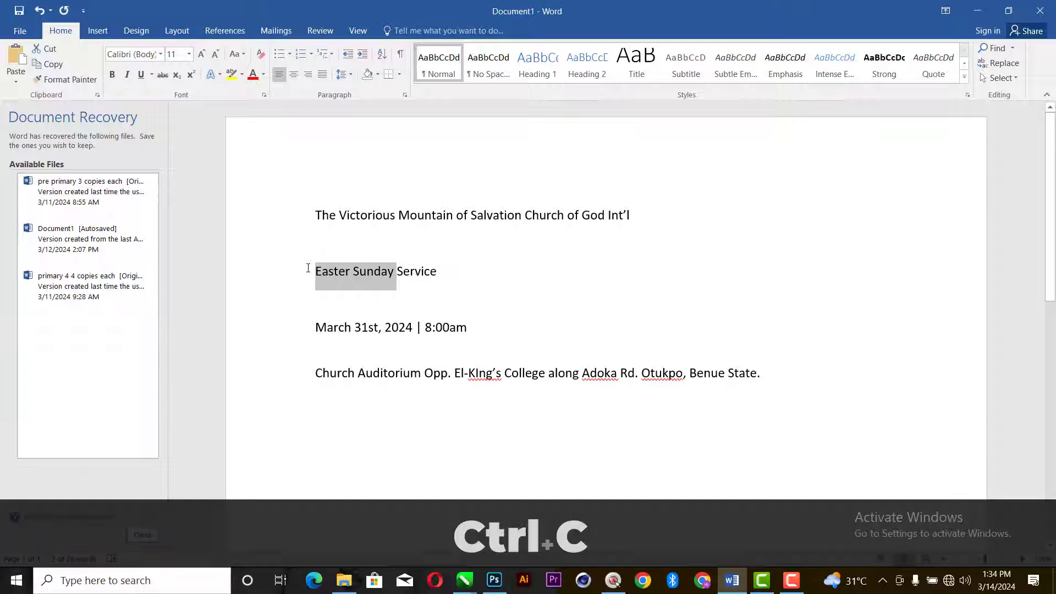
Switch to Photoshop and paste "Easter Sunday" as new text below the church name, breaking the line before "Sunday".
click(500, 581)
key(t)
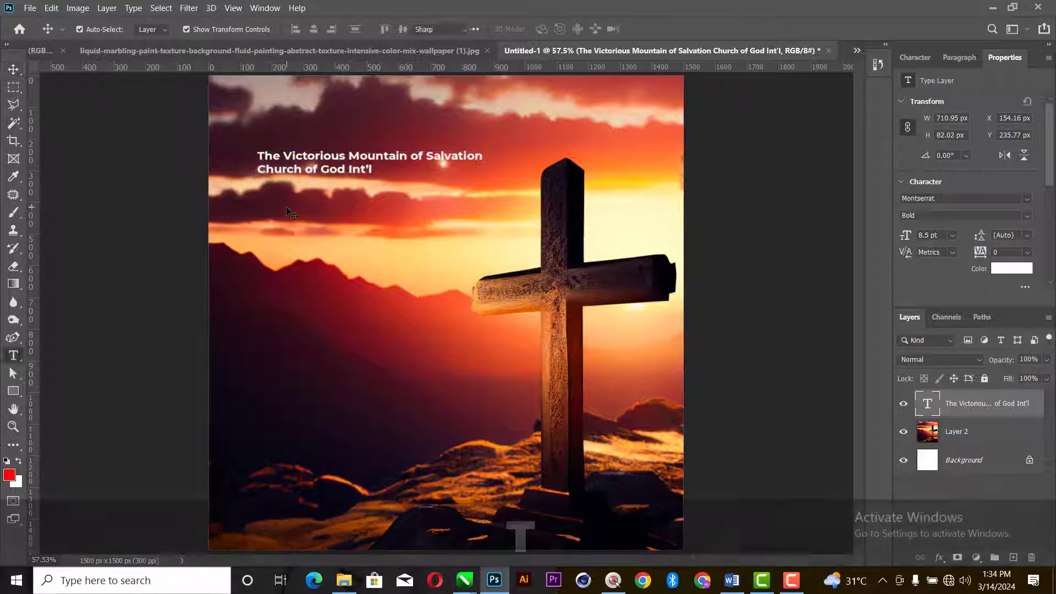
click(301, 276)
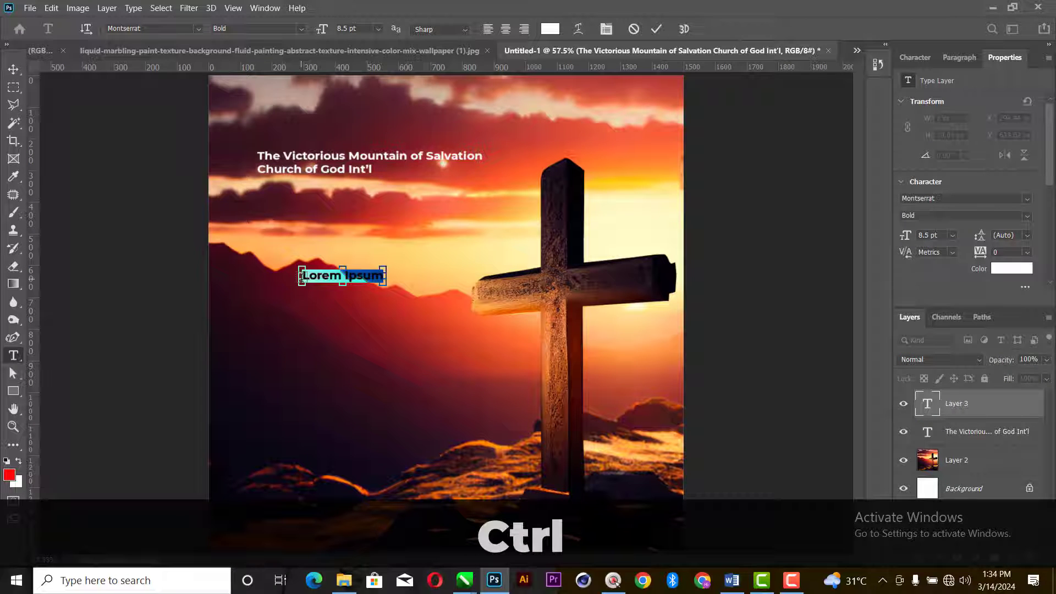
key(ctrl+v)
click(345, 277)
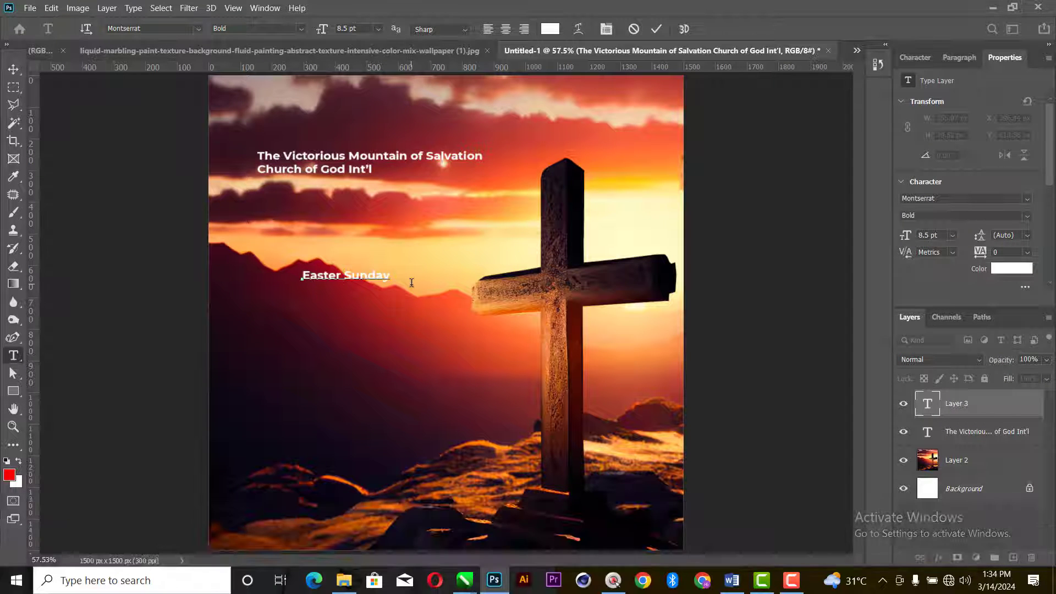
key(BackSpace)
key(Return)
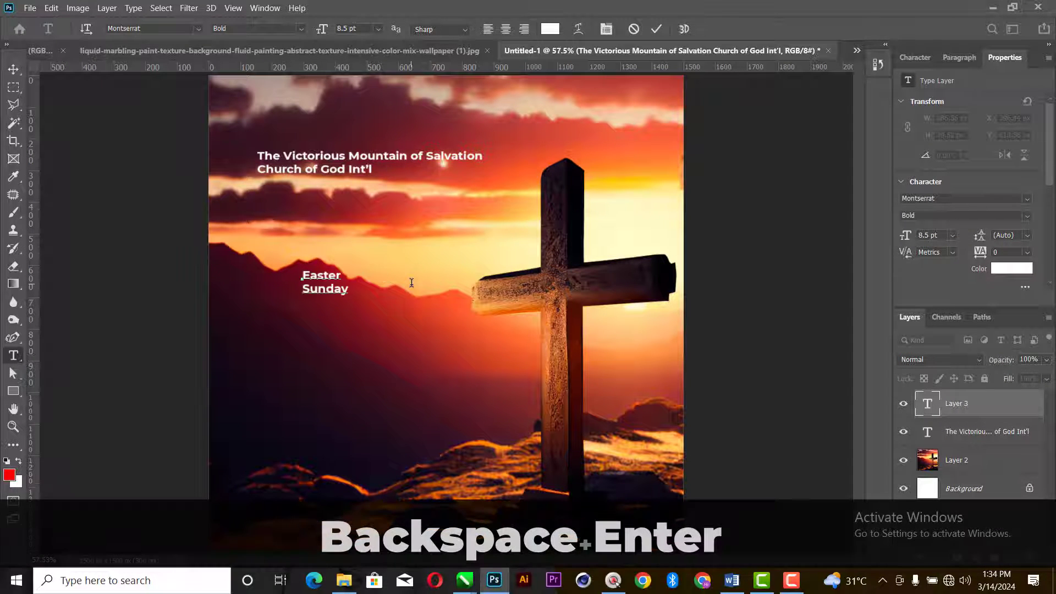
click(657, 30)
key(v)
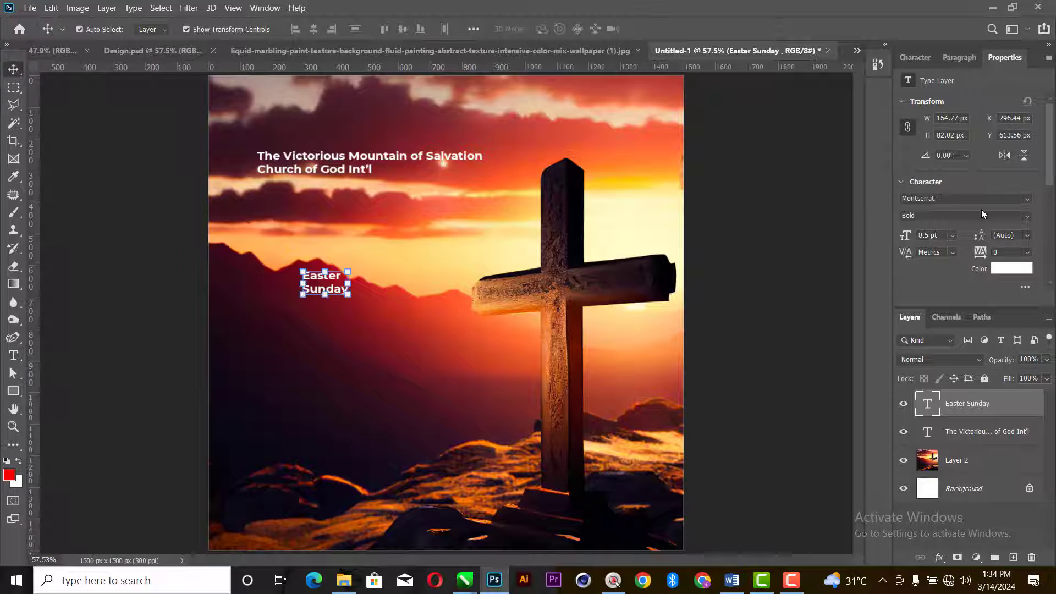
Set the Easter Sunday text in Losta Masta and scale it to about 45.8 pt, left-aligned with the church name.
click(1027, 199)
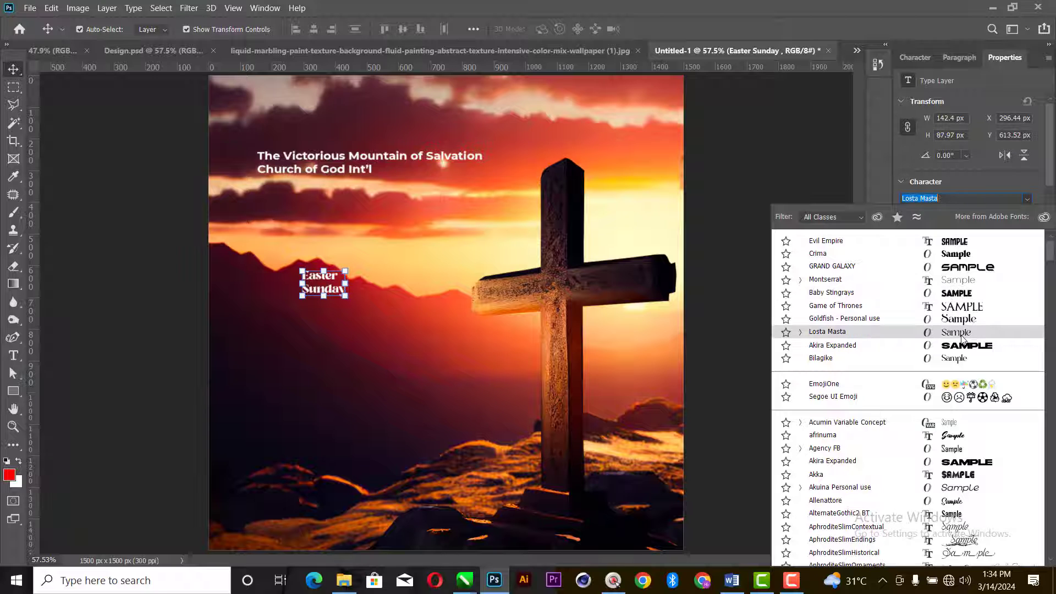
click(962, 339)
click(352, 283)
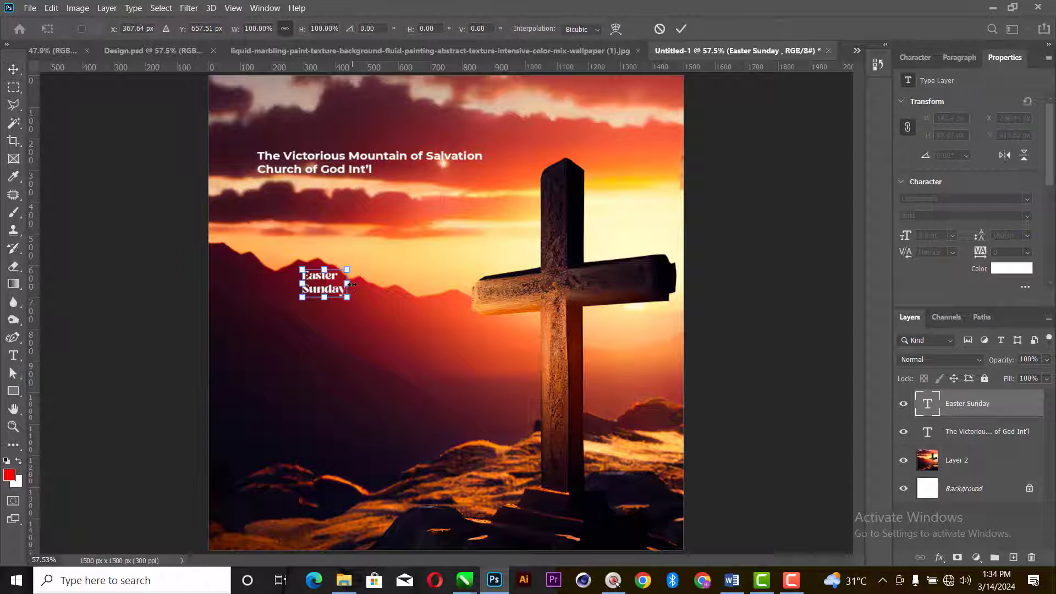
drag(352, 284, 544, 283)
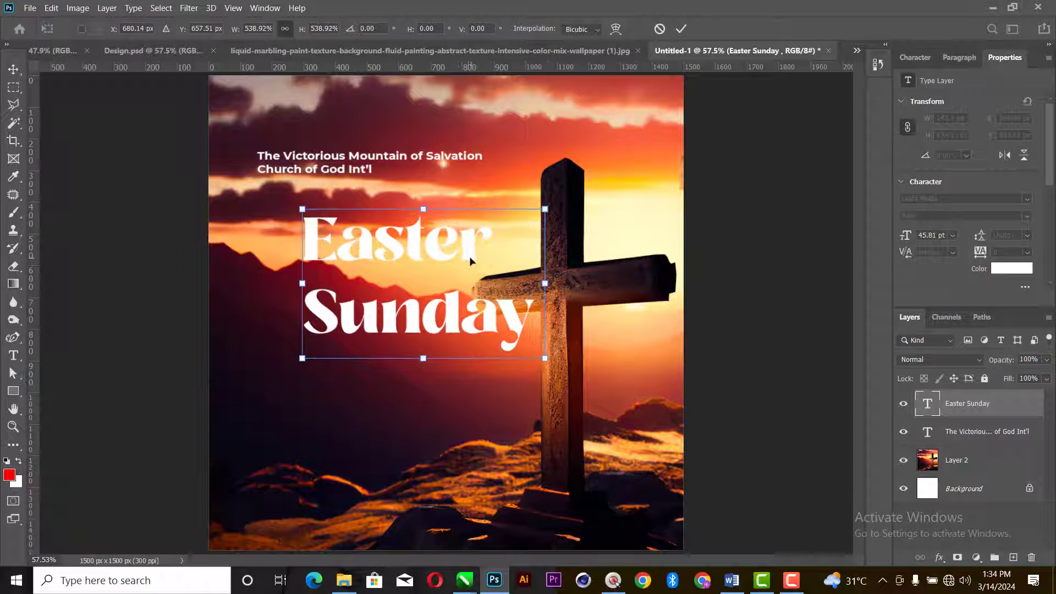
drag(470, 261, 426, 270)
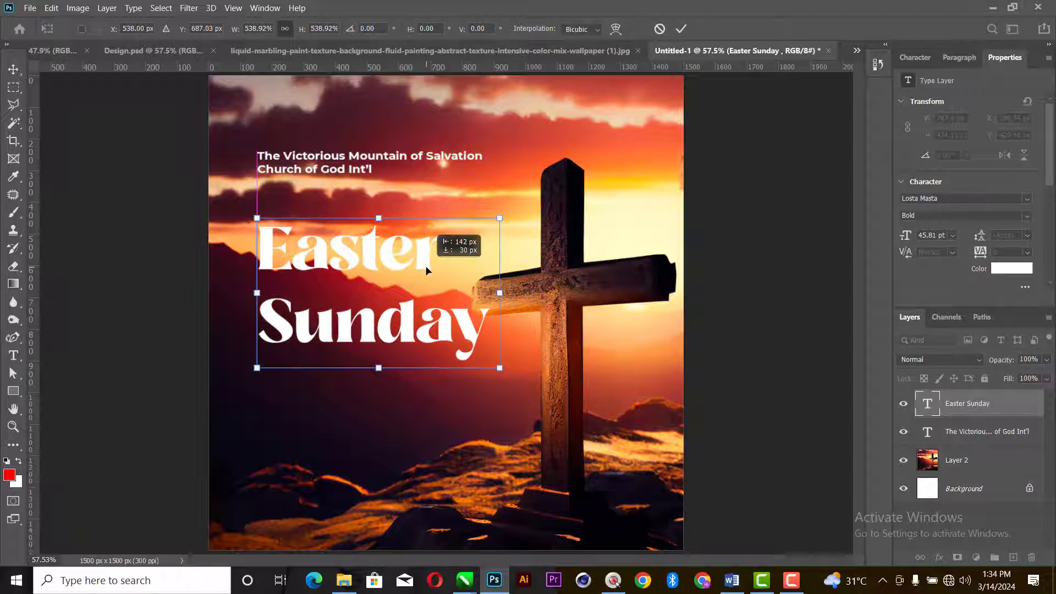
click(680, 31)
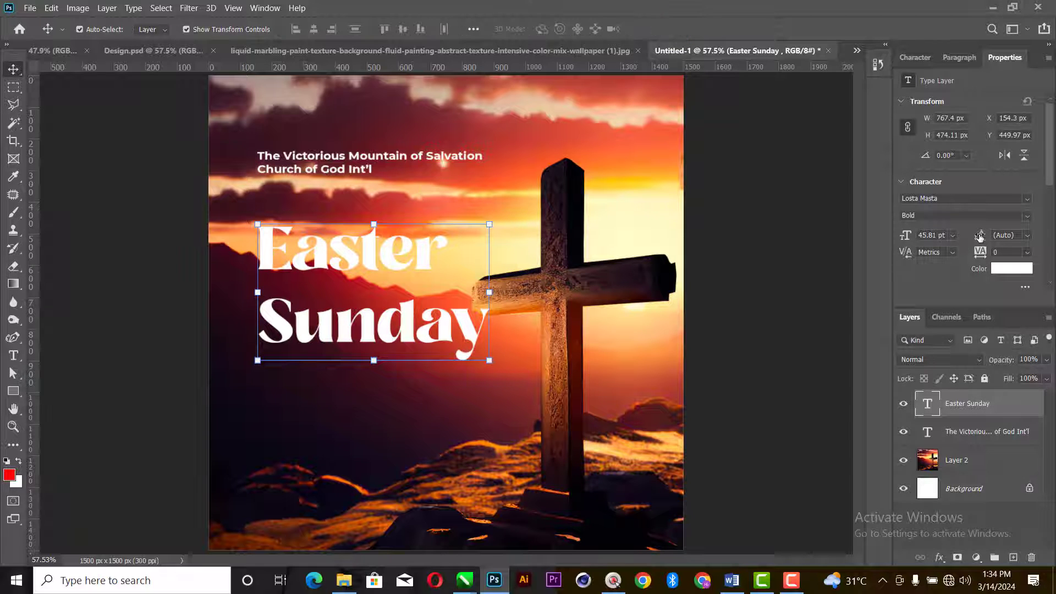
Tighten the Easter Sunday text's leading to about 33.9 pt and move the title slightly down.
drag(980, 237, 964, 238)
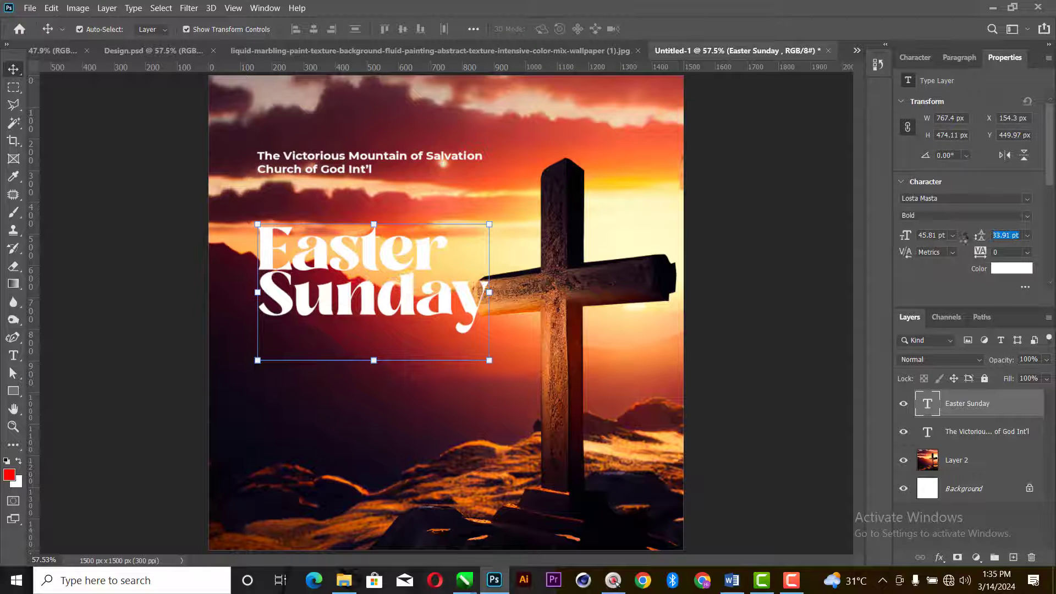
drag(466, 304, 468, 337)
Scale the Easter Sunday title to about 51.8 pt and center it vertically on the canvas, left-aligned with the church name.
key(ctrl+t)
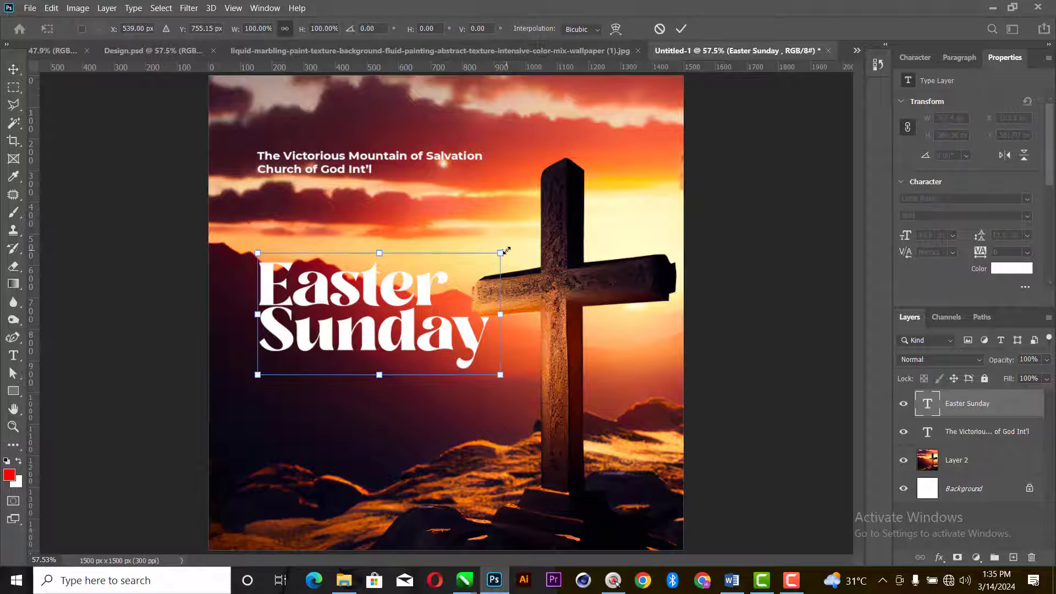
drag(506, 250, 531, 237)
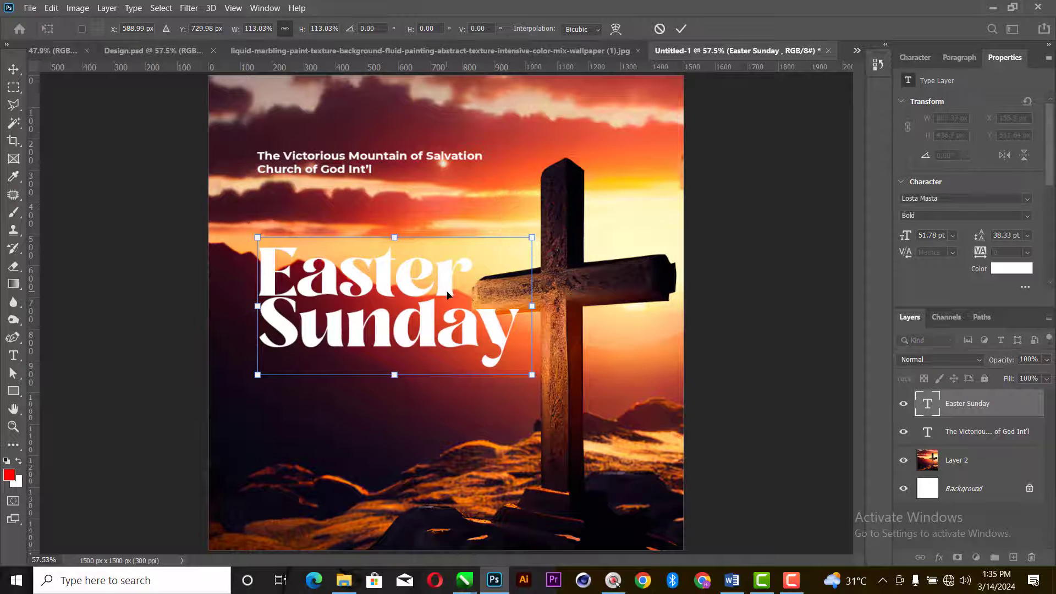
drag(448, 295, 447, 306)
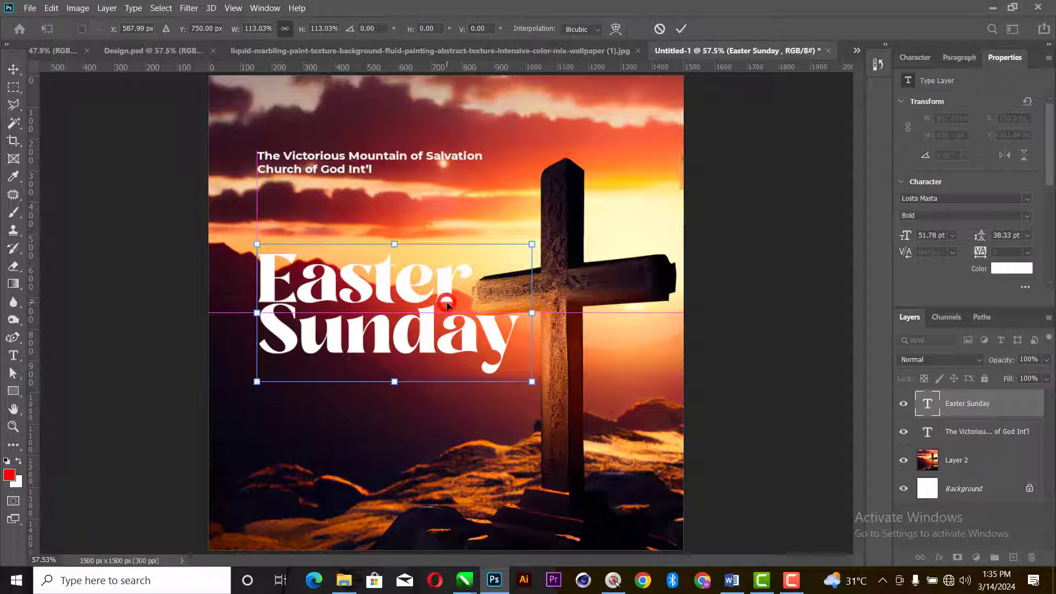
key(Return)
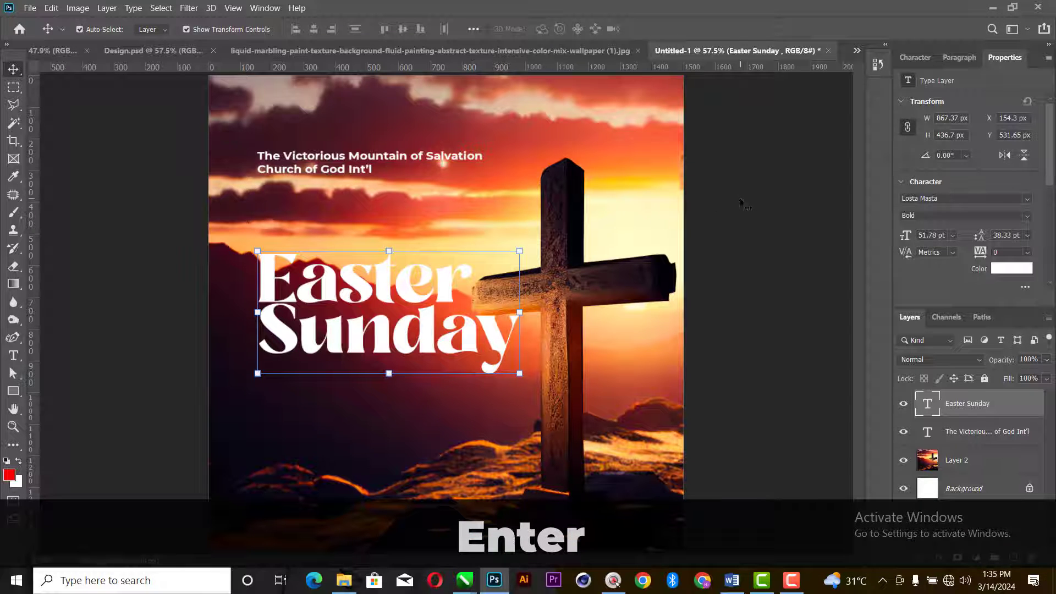
Switch to Word and copy the word "Service" from the Easter Sunday Service line.
click(731, 580)
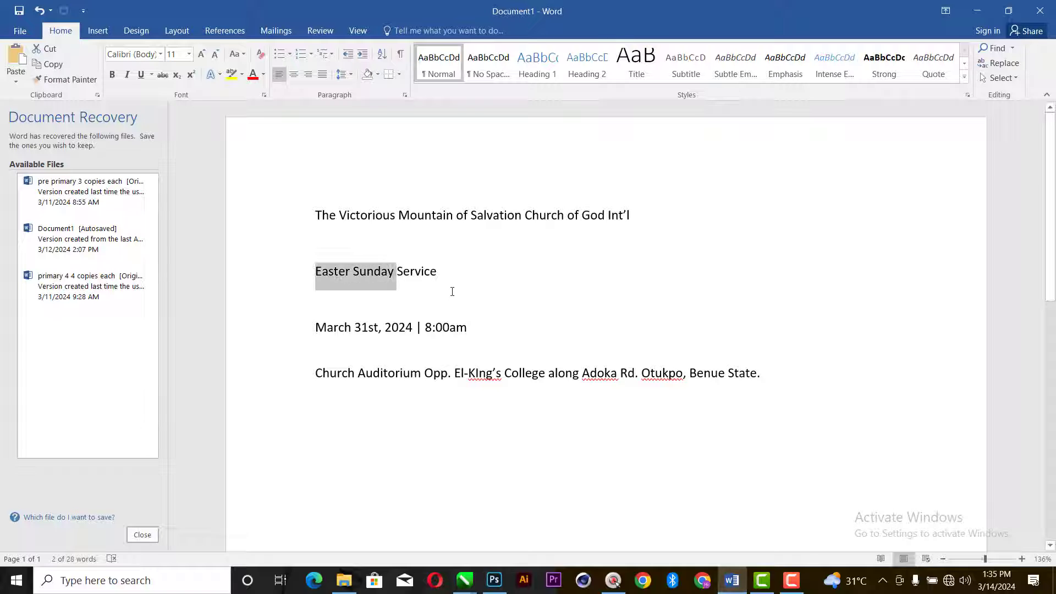
drag(437, 275, 397, 277)
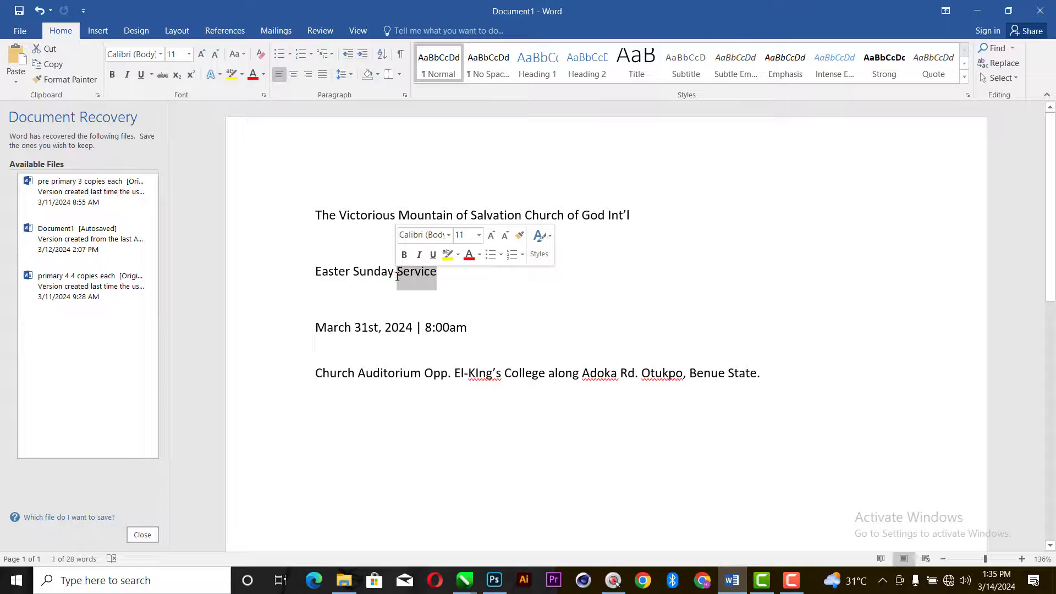
key(ctrl+c)
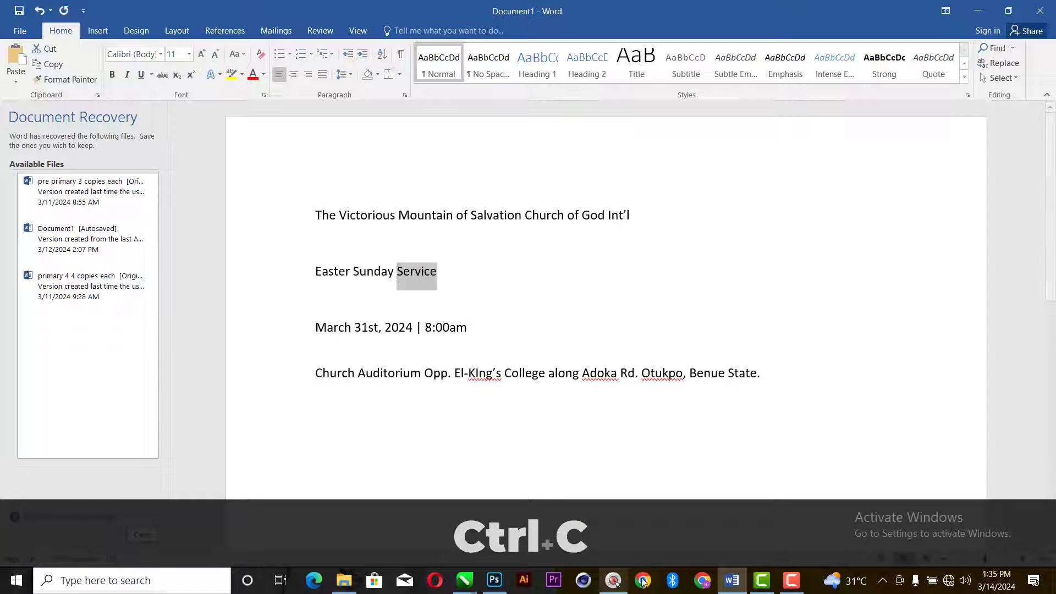
Switch to Photoshop and paste "Service" as new text below the Easter Sunday title.
click(492, 581)
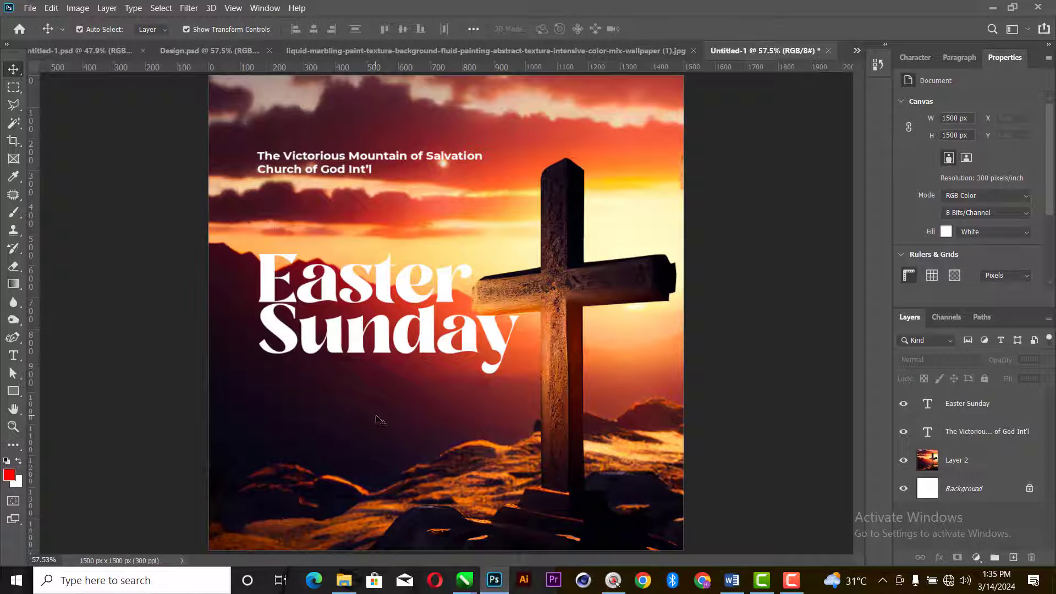
key(t)
click(325, 413)
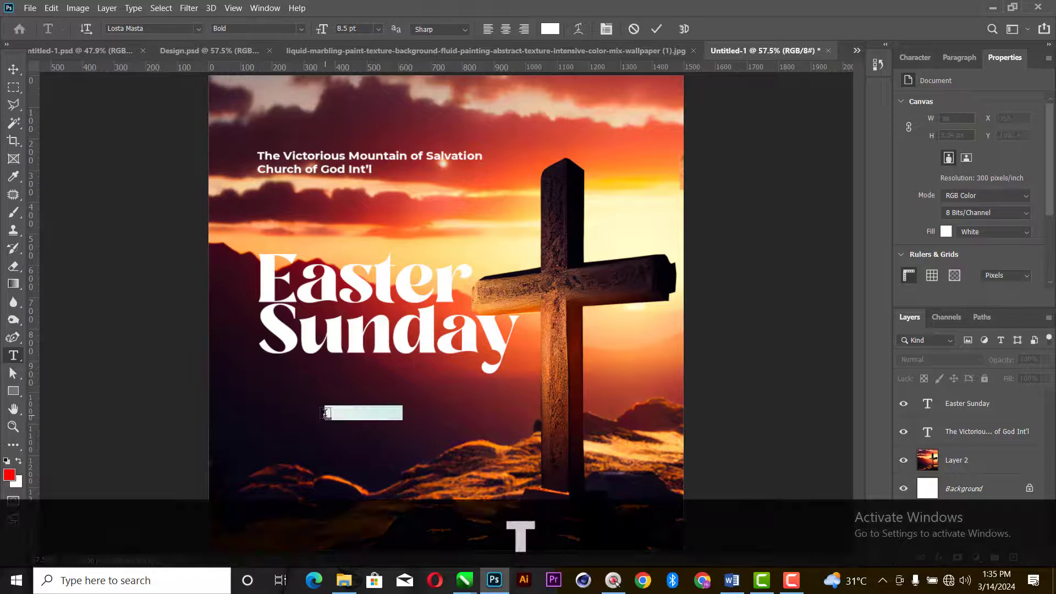
key(ctrl+v)
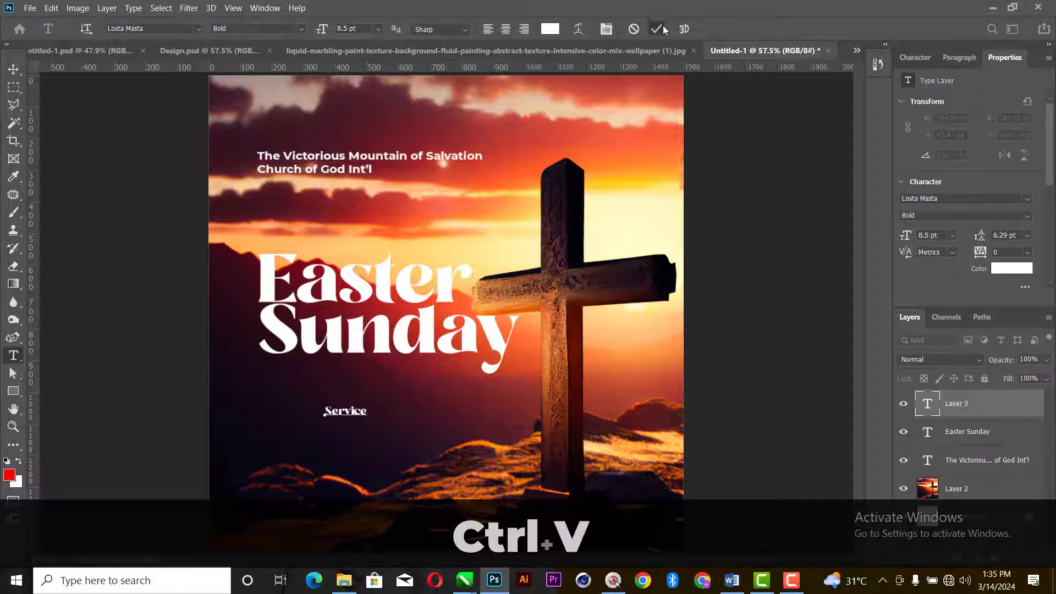
click(658, 27)
Set the Service text's font to Autography.
click(1026, 199)
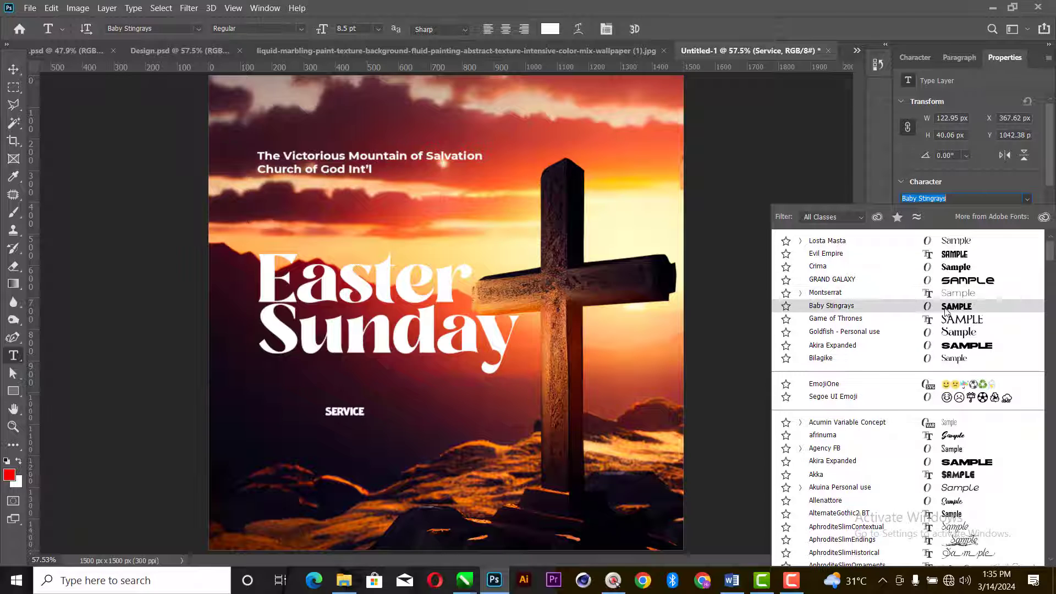
scroll(947, 487, down, 5)
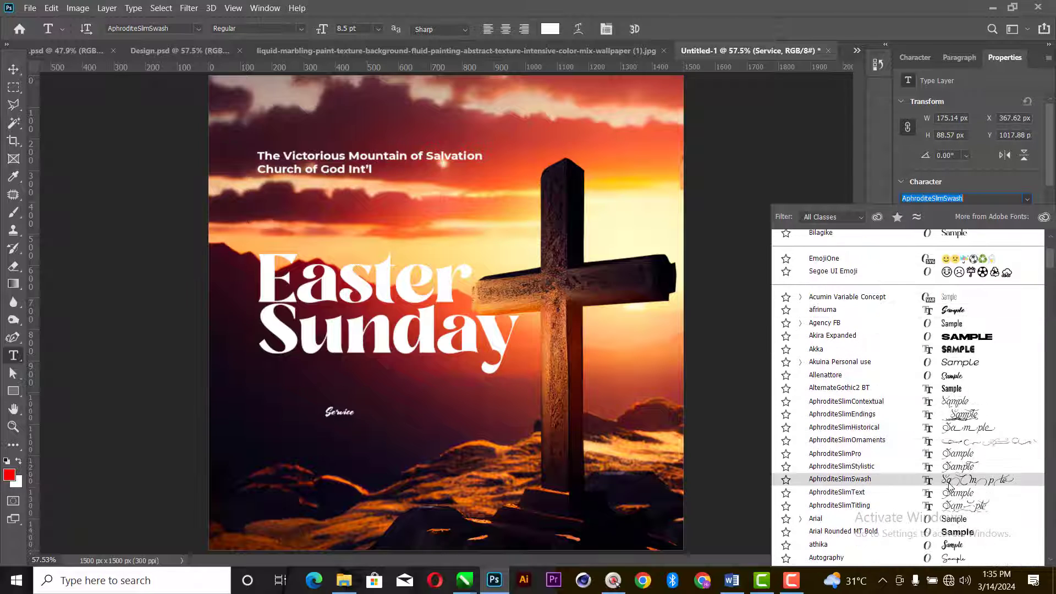
click(952, 508)
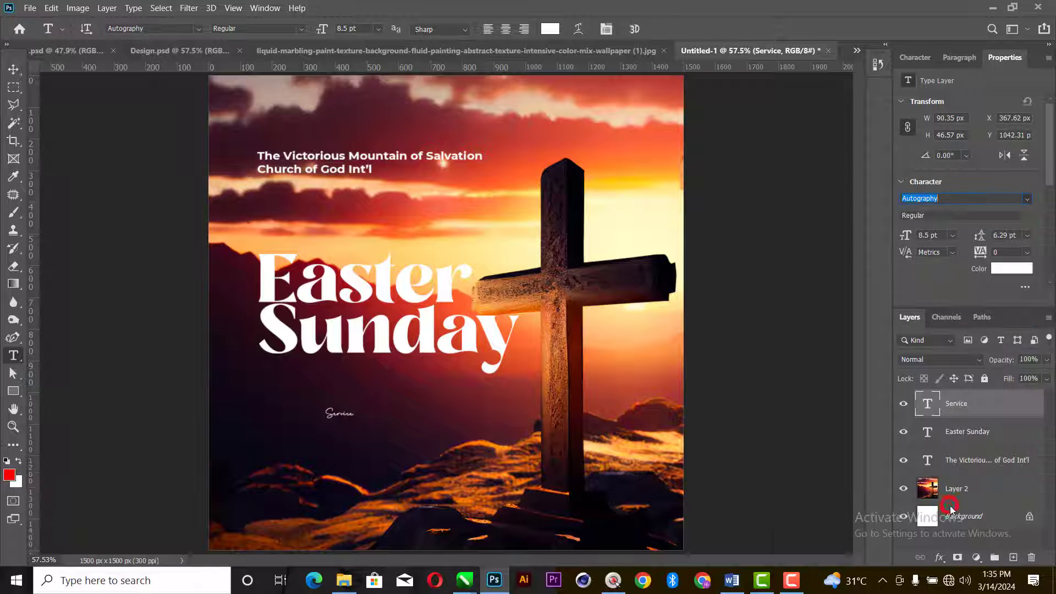
Scale the Service text to about 50 pt and place it overlapping the underside of "Sunday", at about X 303 px, Y 777 px.
click(14, 69)
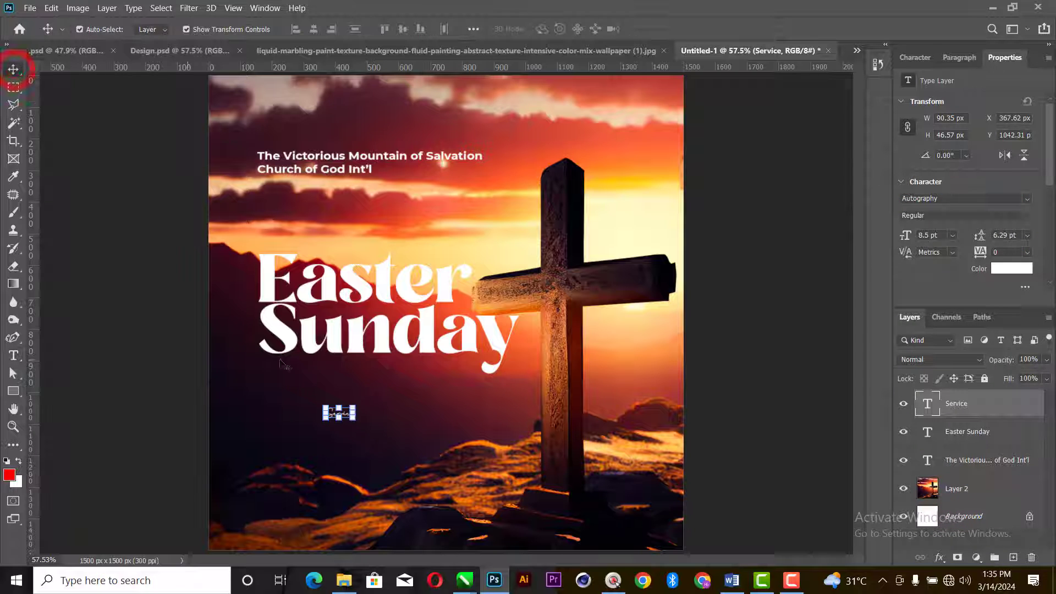
drag(353, 413, 439, 379)
click(683, 29)
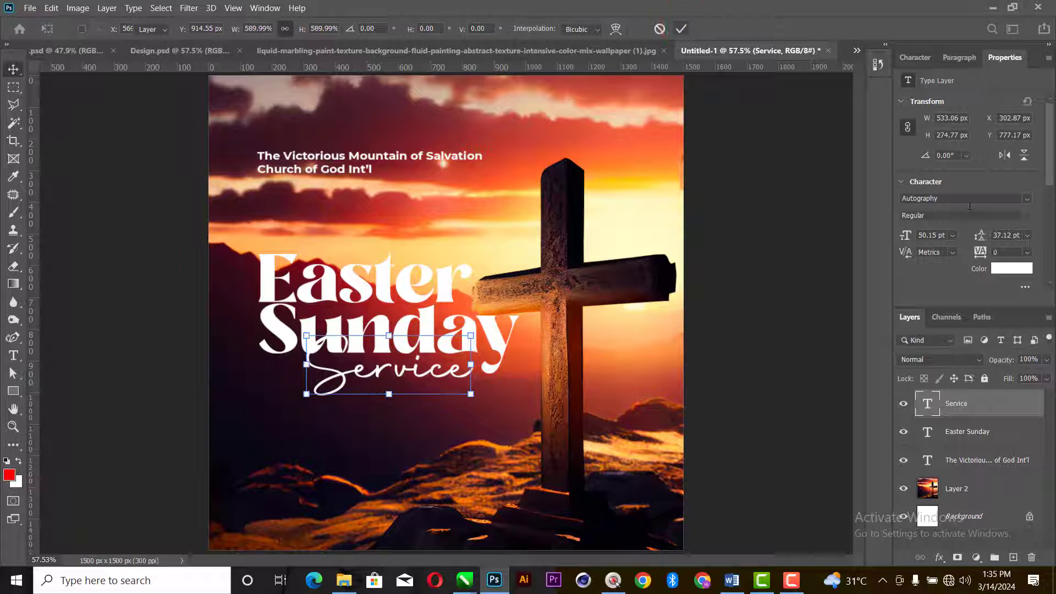
Set the Service text's color to yellow ffcc00.
click(1026, 274)
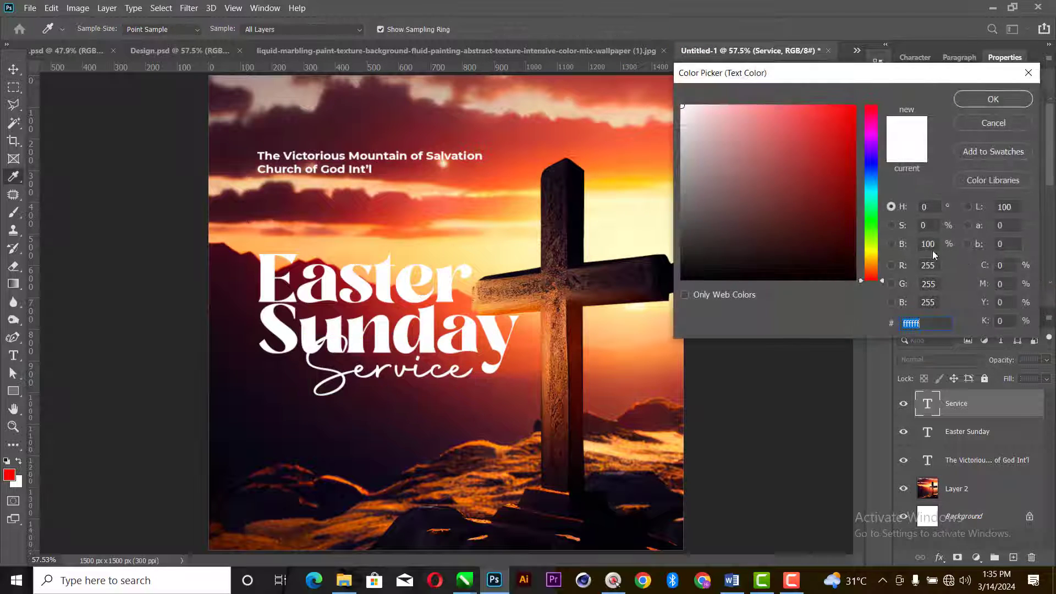
text(ff0000)
click(869, 257)
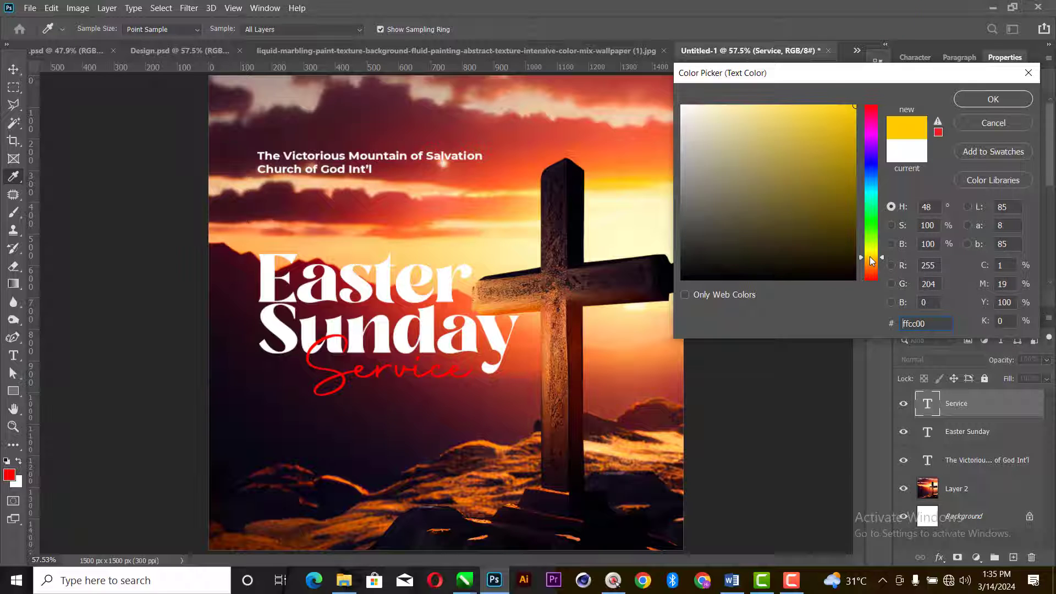
click(993, 99)
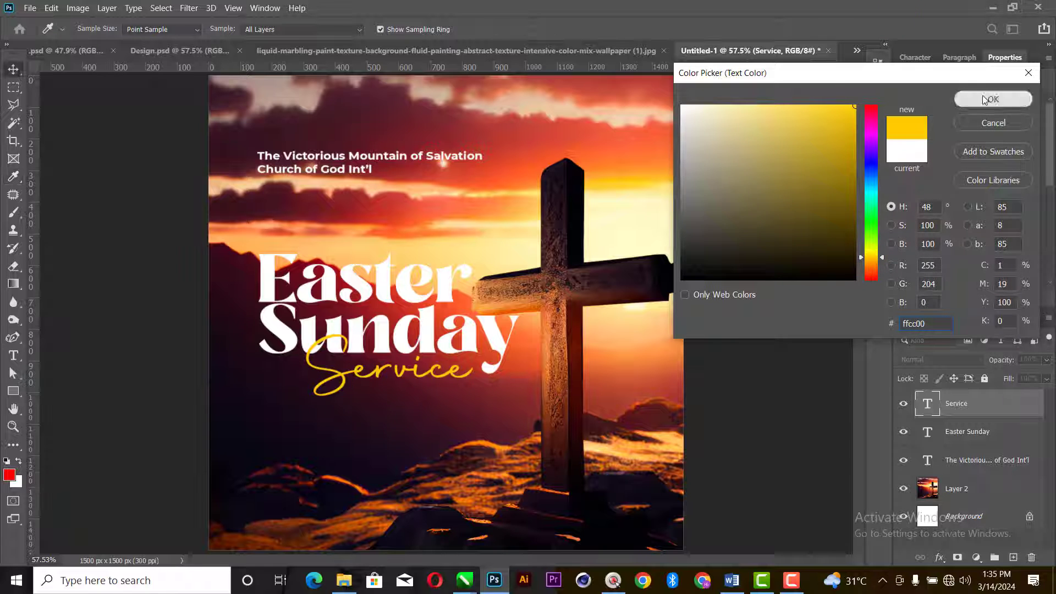
Nudge the Service text right by about 11 px, to about X 314 px.
key(Right)
key(Right)
key(Right)
key(Right)
key(Right)
key(Right)
key(Right)
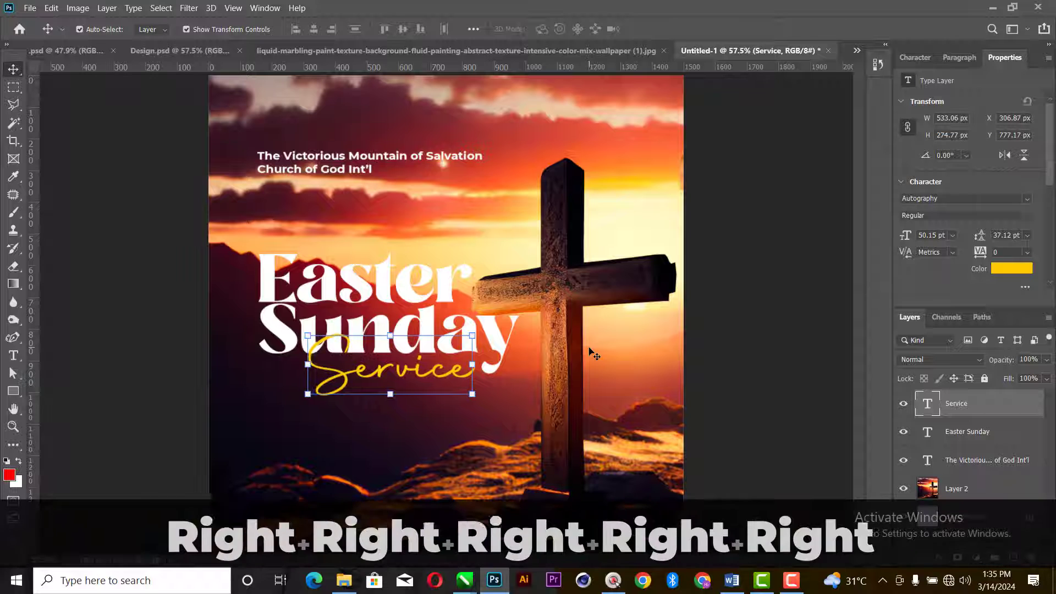
key(Right)
key(Right)
key(Right)
key(Right)
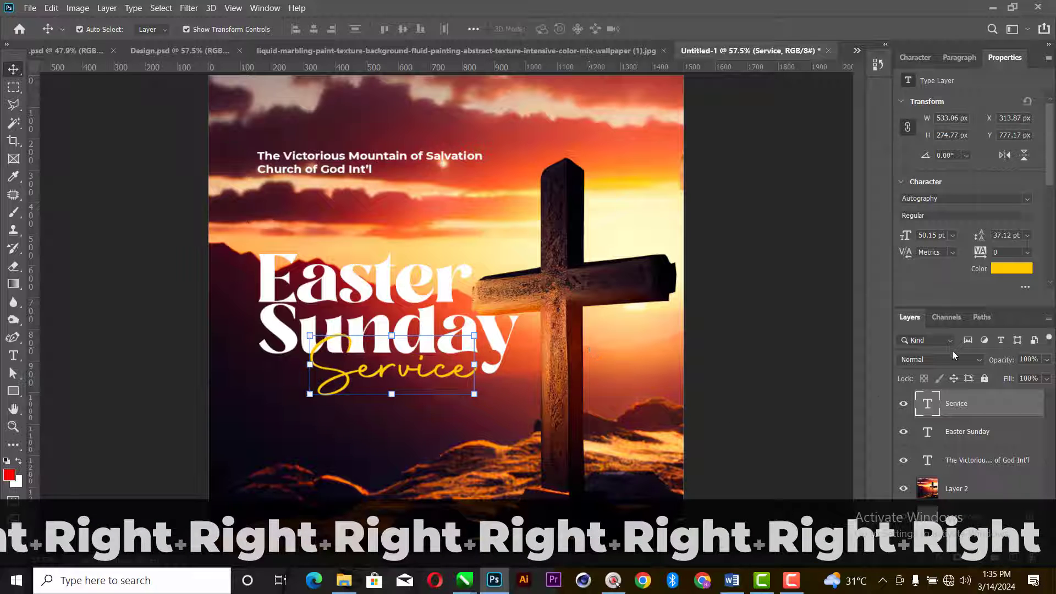
Add a drop shadow to the Service text with a distance of 25 px and a size of 16 px.
right_click(975, 410)
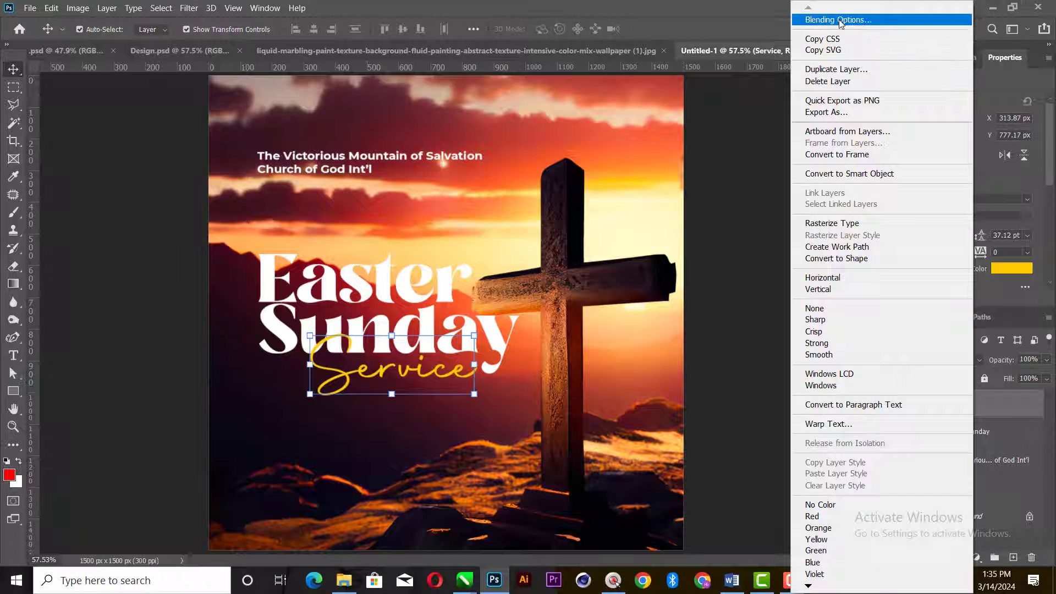
click(652, 276)
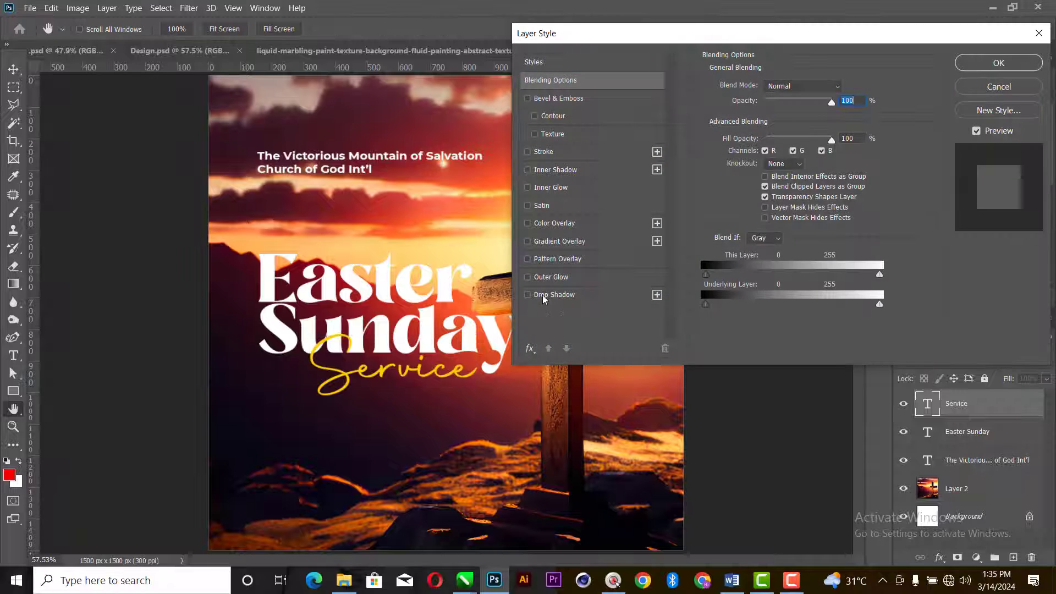
click(543, 295)
drag(759, 149, 772, 148)
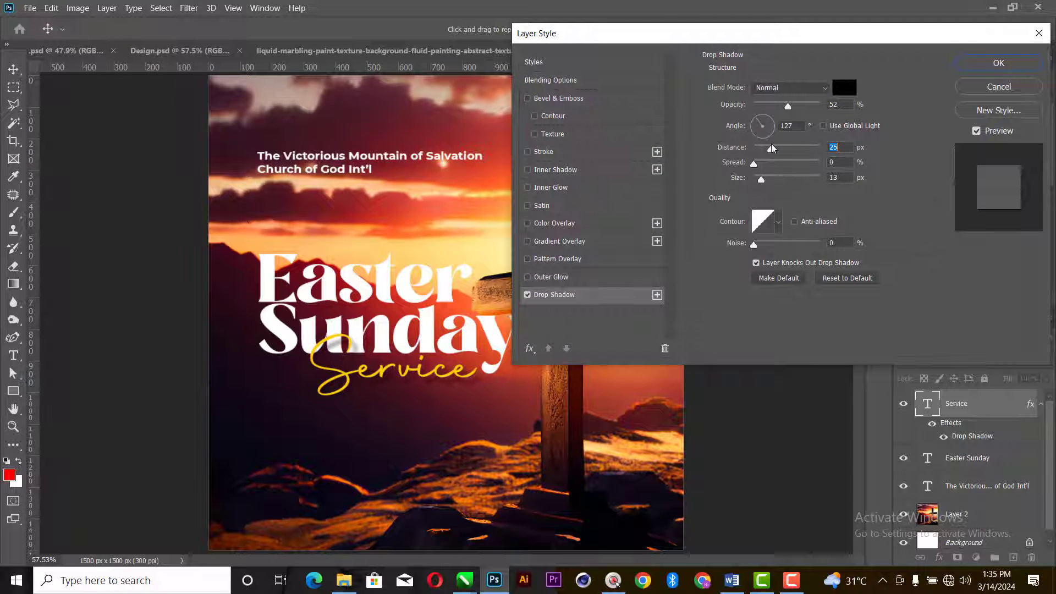
click(763, 179)
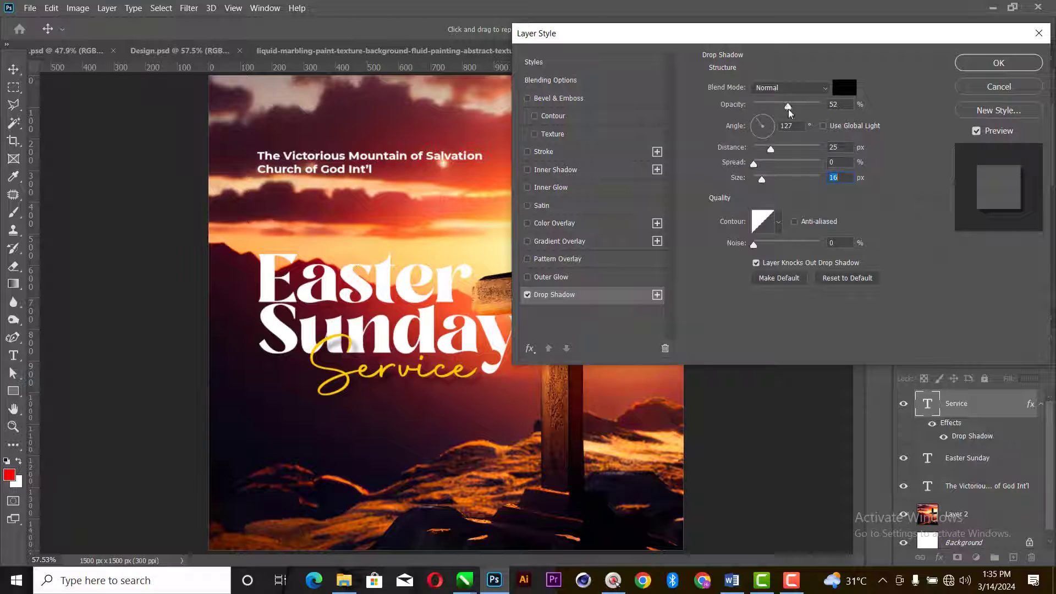
click(978, 64)
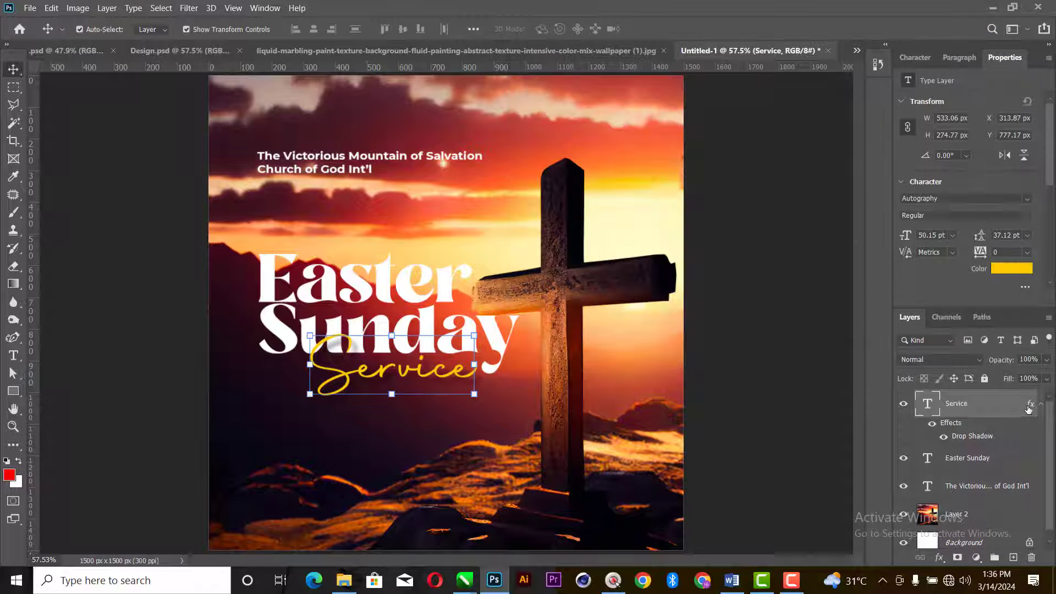
Copy the Service text's layer style onto the Easter Sunday text, then collapse both layers' effect lists and deselect.
right_click(1030, 406)
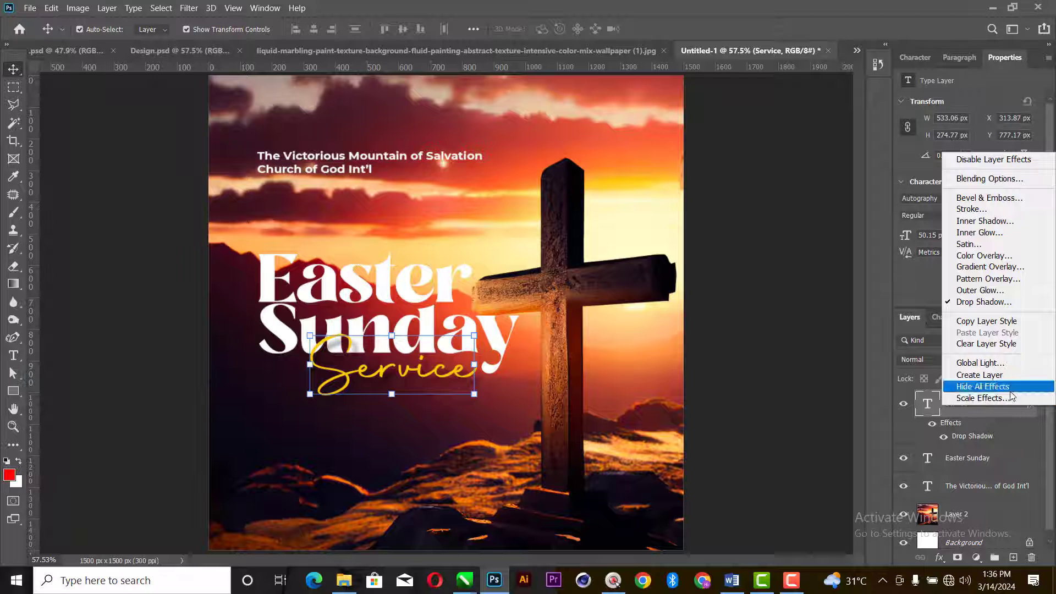
right_click(996, 421)
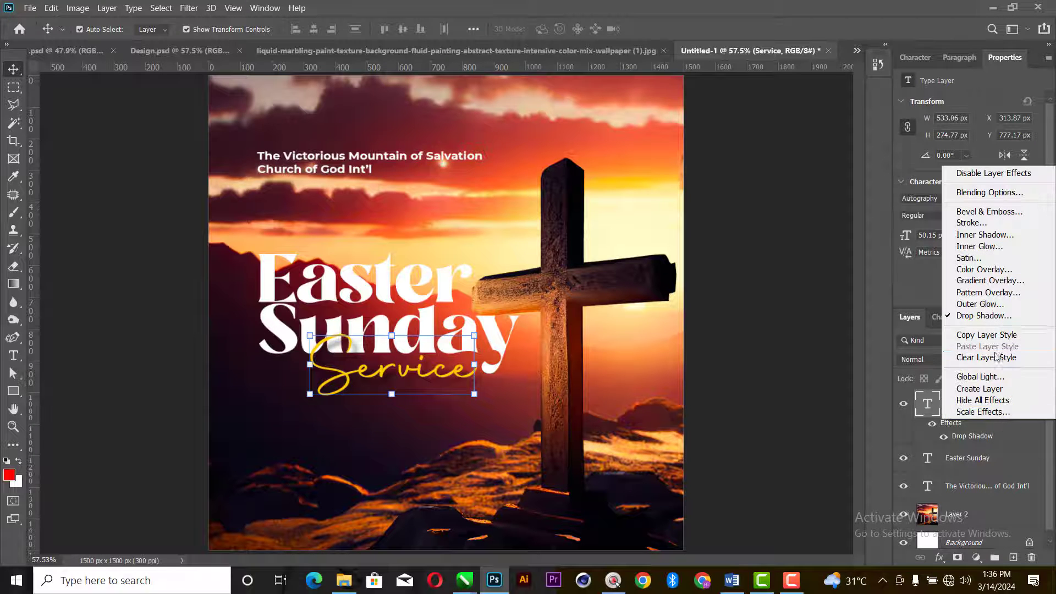
click(986, 334)
right_click(985, 459)
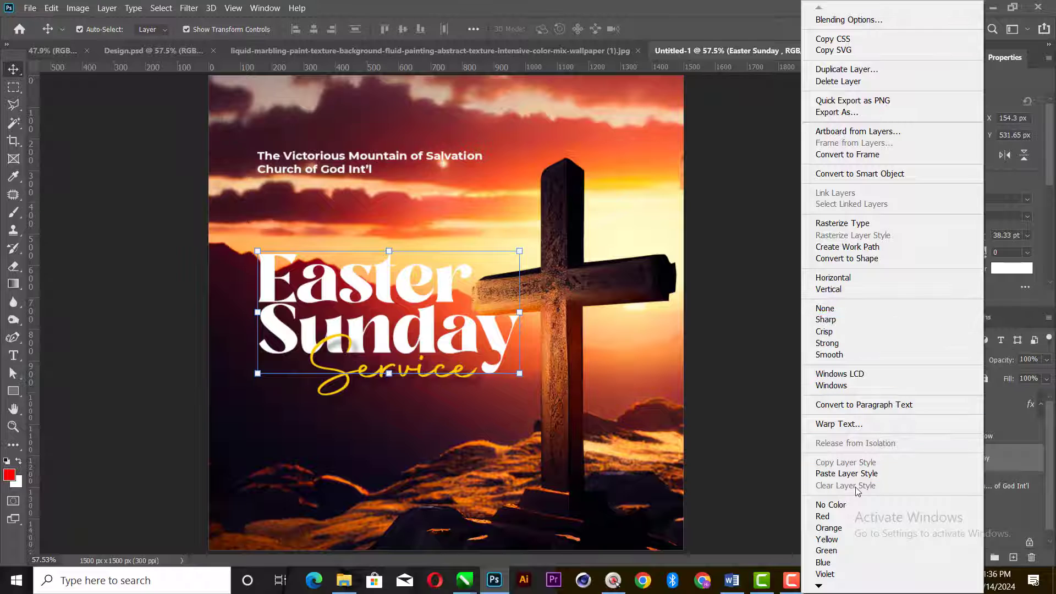
click(847, 473)
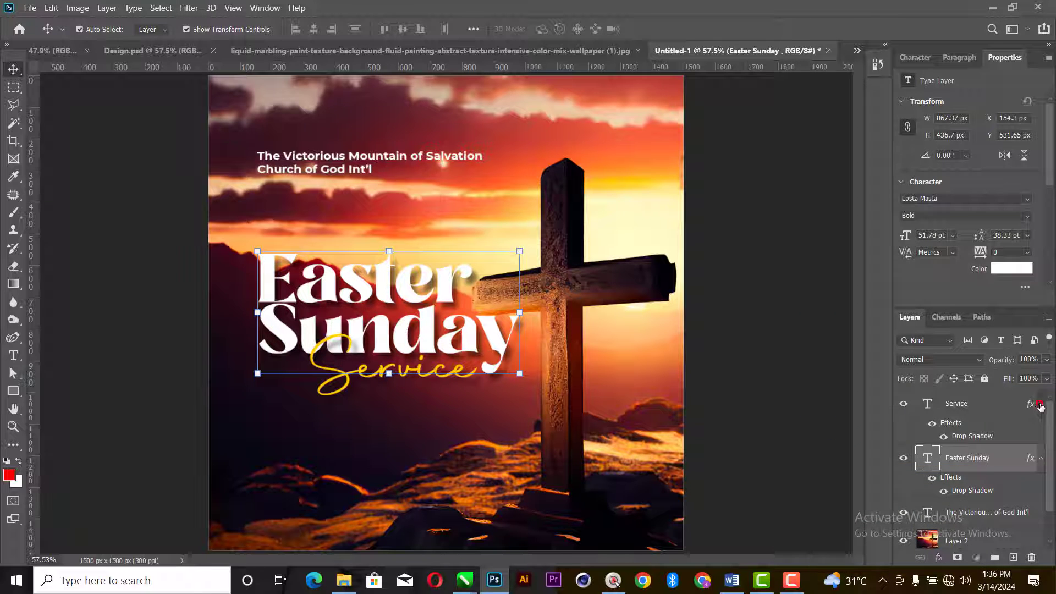
click(1041, 406)
click(1041, 431)
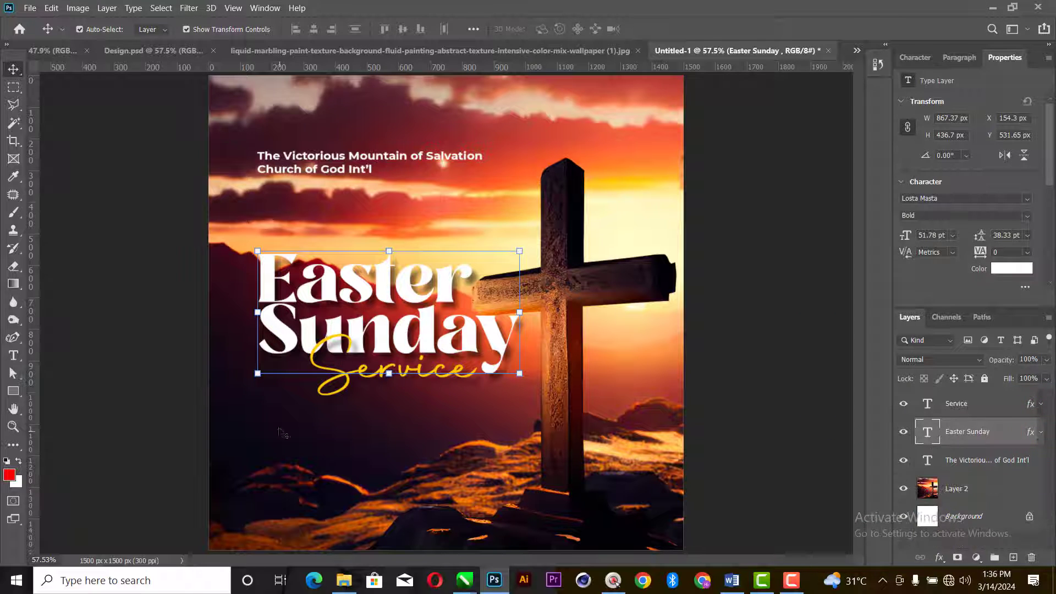
click(716, 295)
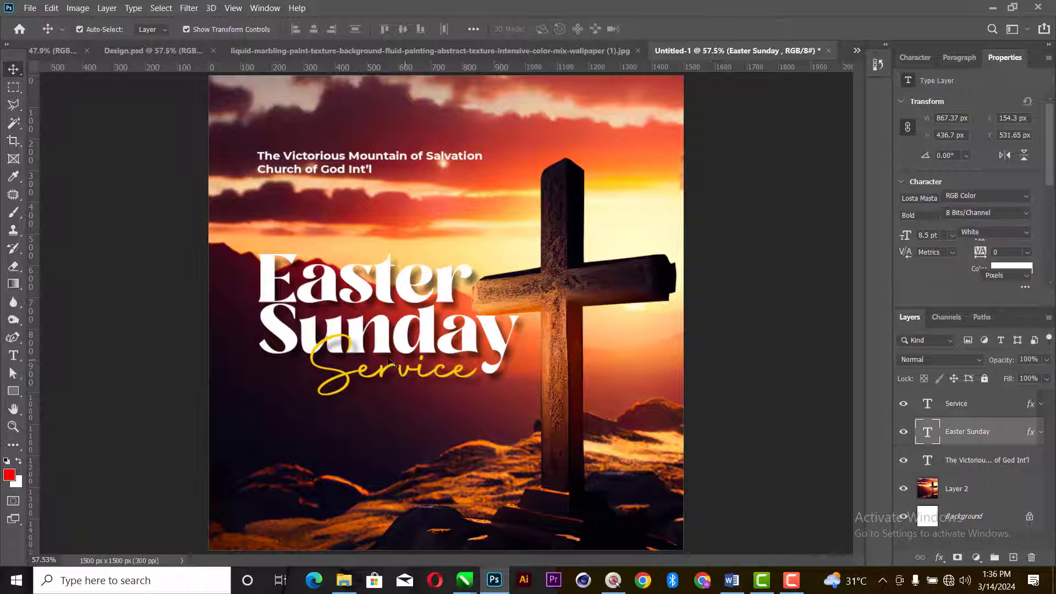
Switch to Word and copy the date and time line together with the venue address line.
click(732, 580)
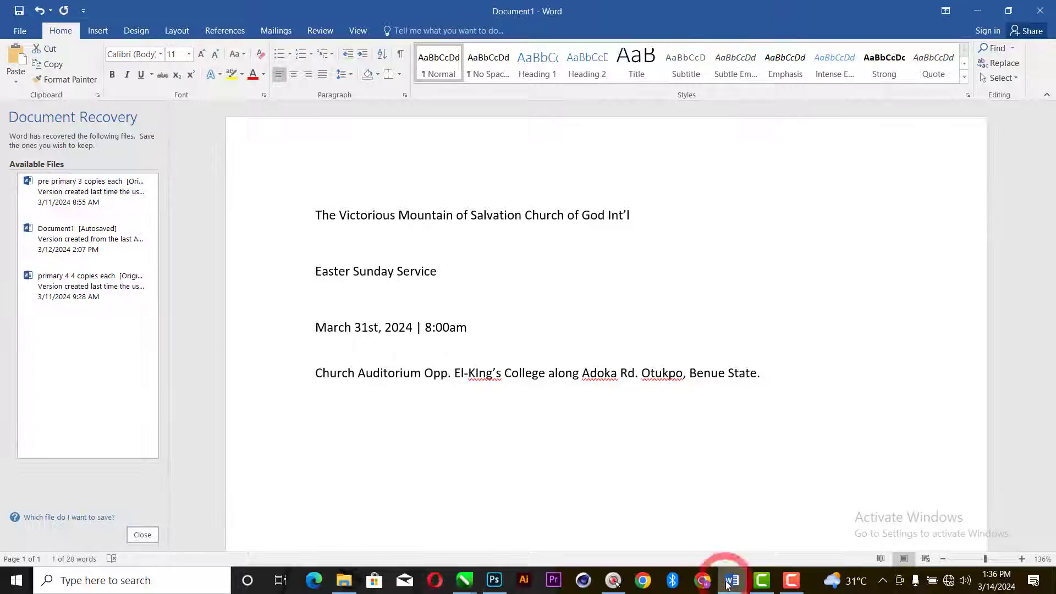
drag(763, 378, 296, 332)
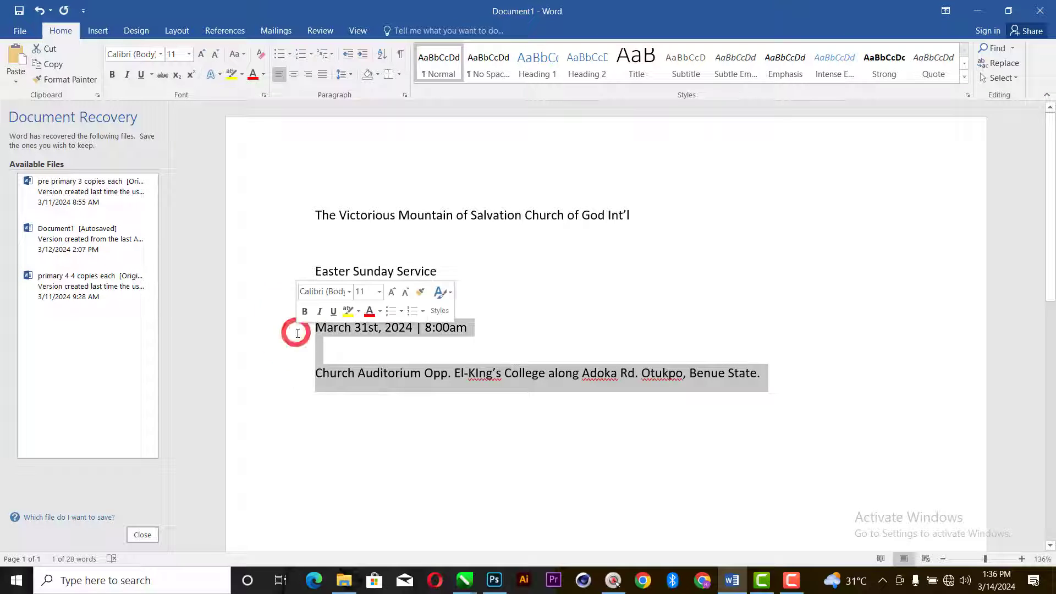
key(ctrl)
key(ctrl+c)
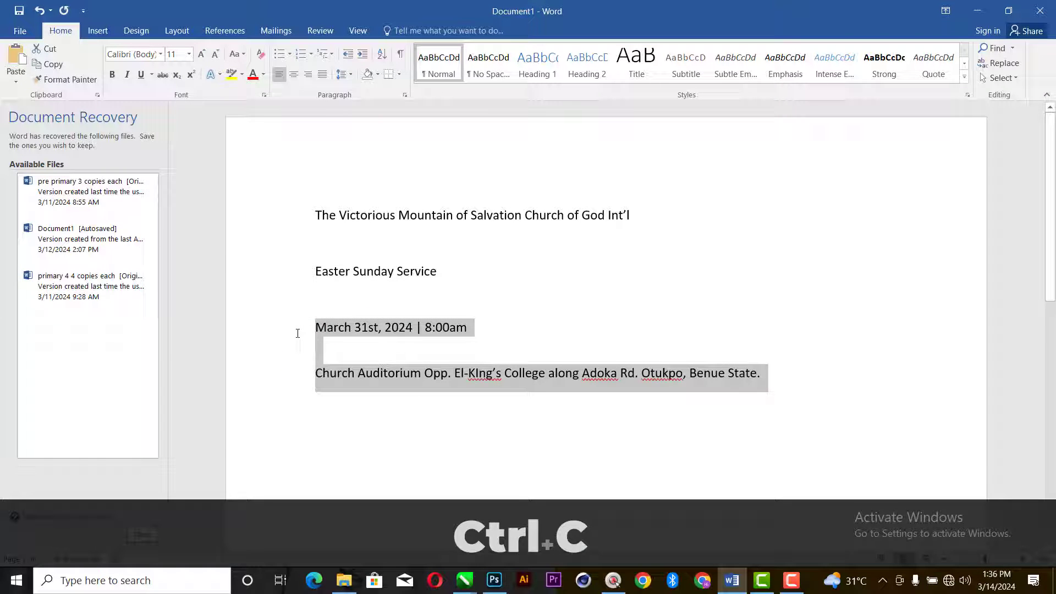
Return to Photoshop and paste the copied date and venue lines as a new text layer on the rocks below Service.
click(494, 581)
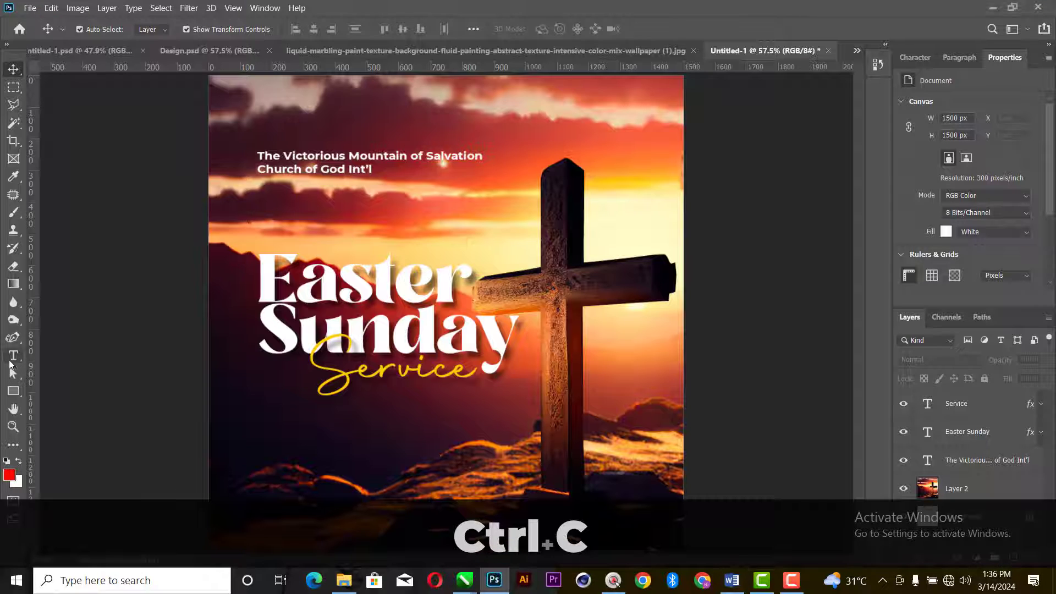
click(13, 355)
click(276, 465)
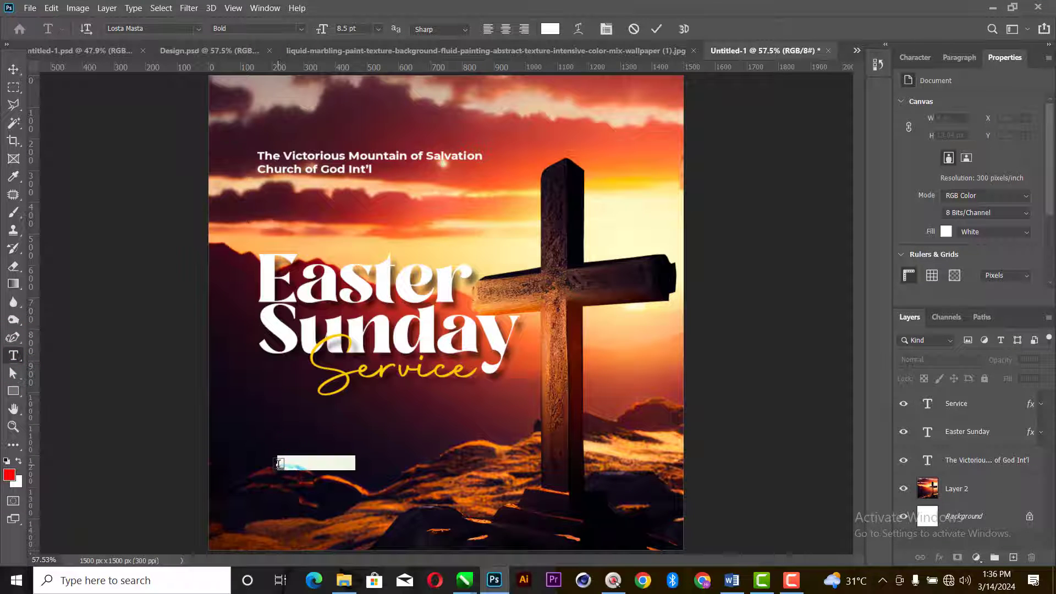
key(ctrl)
key(ctrl+v)
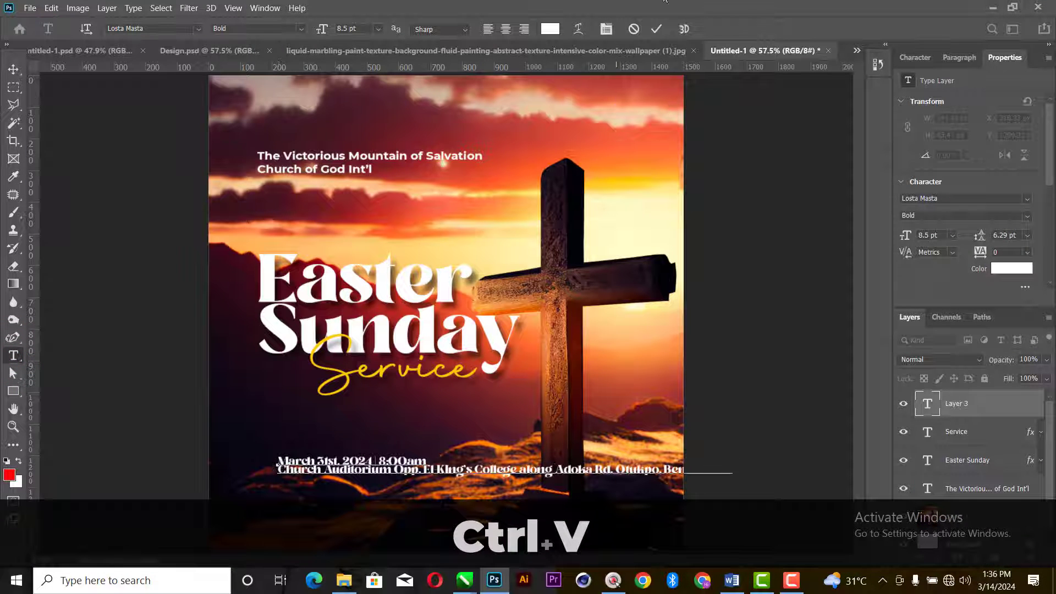
click(656, 29)
Set the date and venue text's font to Montserrat.
click(1025, 198)
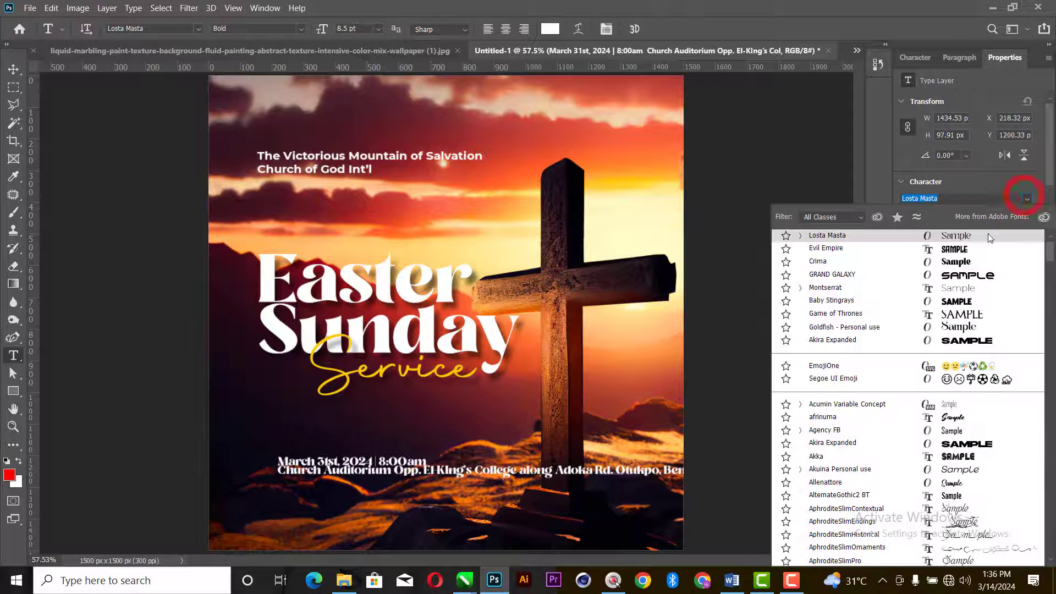
scroll(955, 301, up, 1)
click(955, 306)
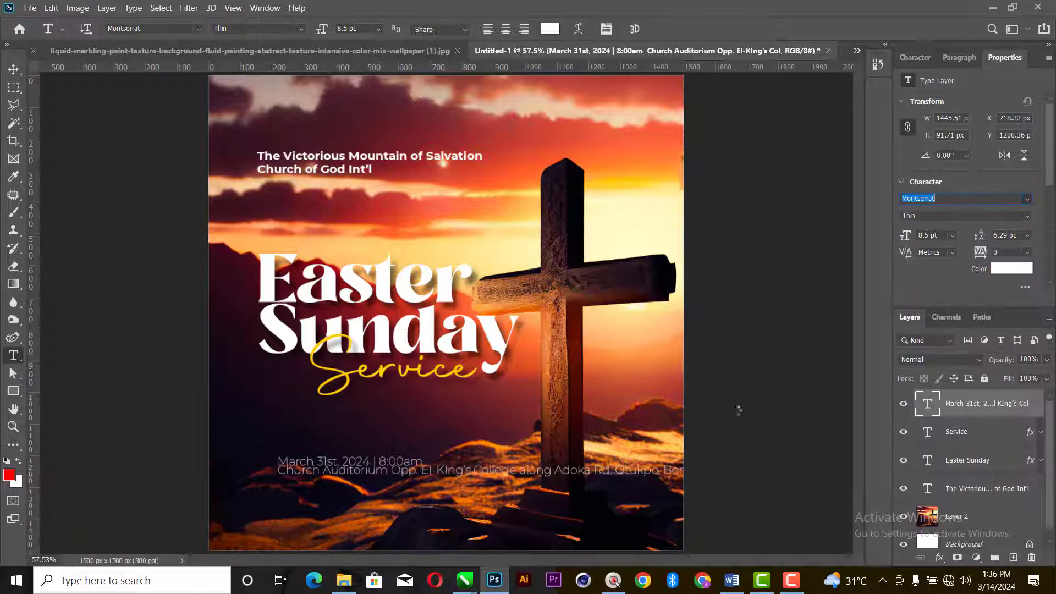
Insert a blank line between the "March 31st, 2024 | 8:00am" line and the venue address.
click(391, 472)
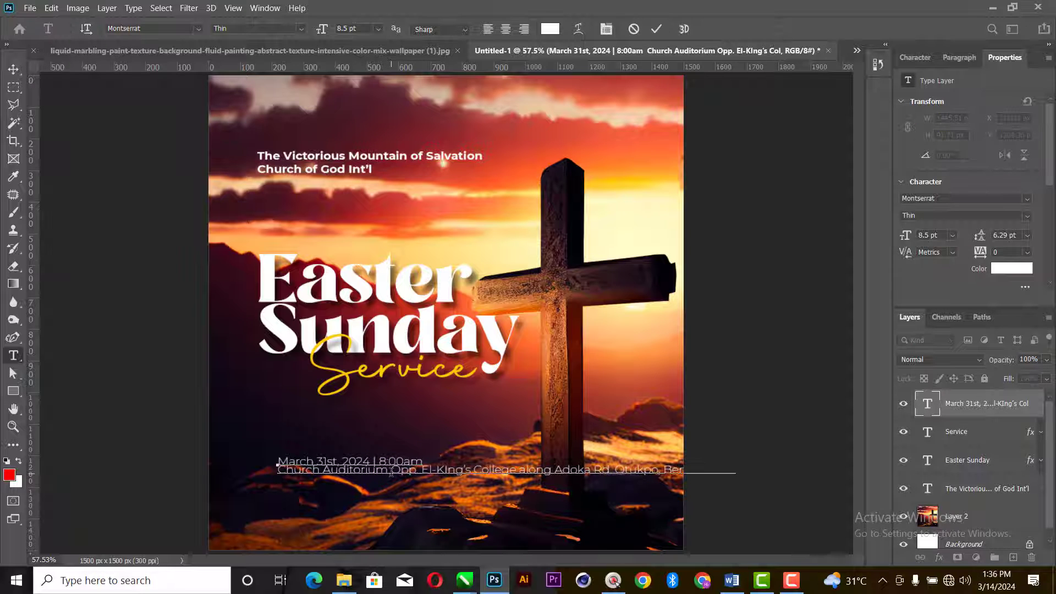
click(425, 461)
key(Return)
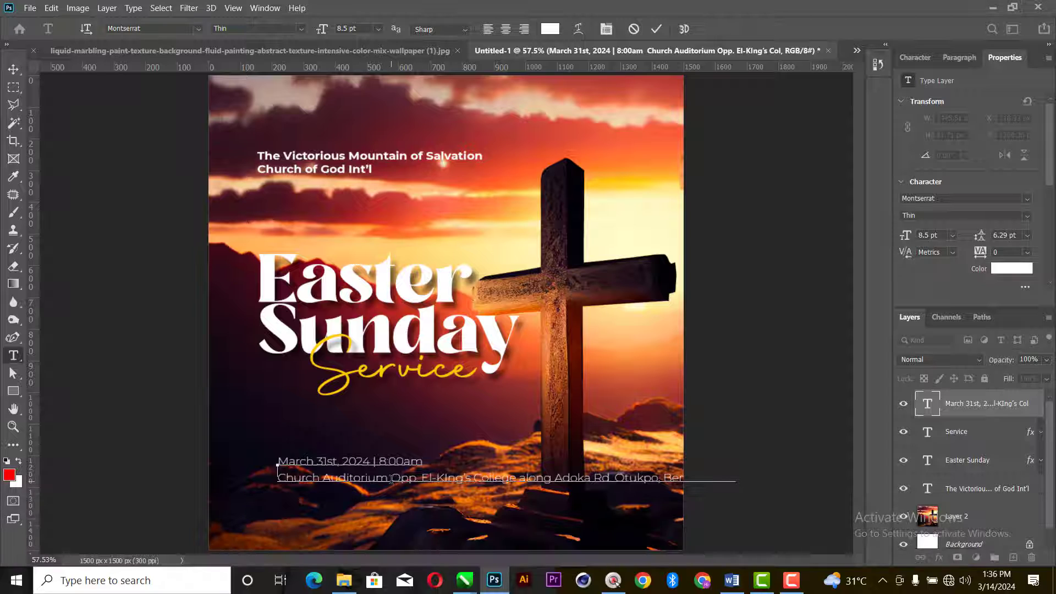
key(Up)
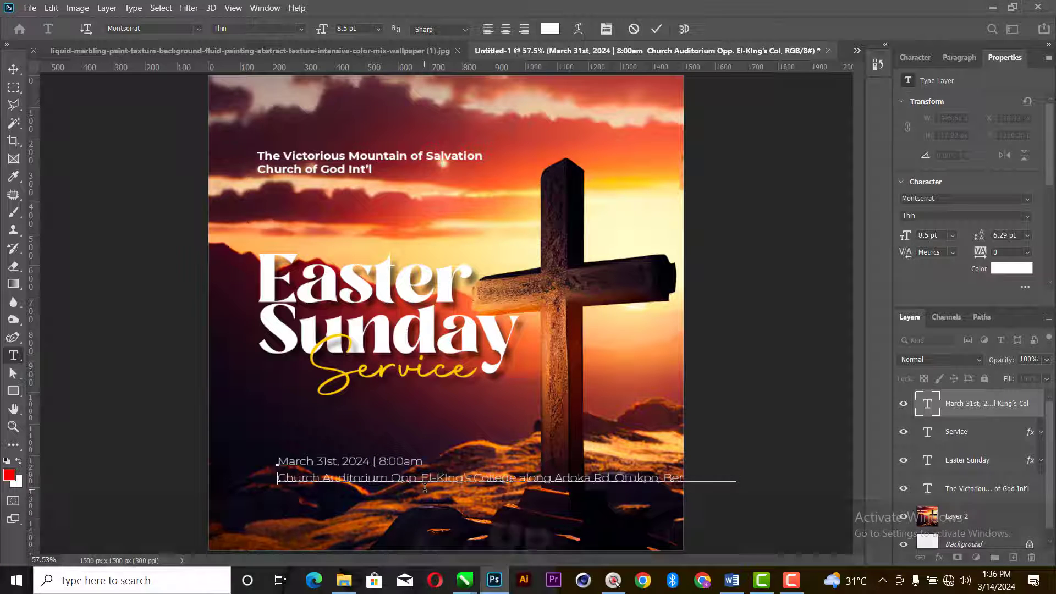
key(Right)
key(Right)
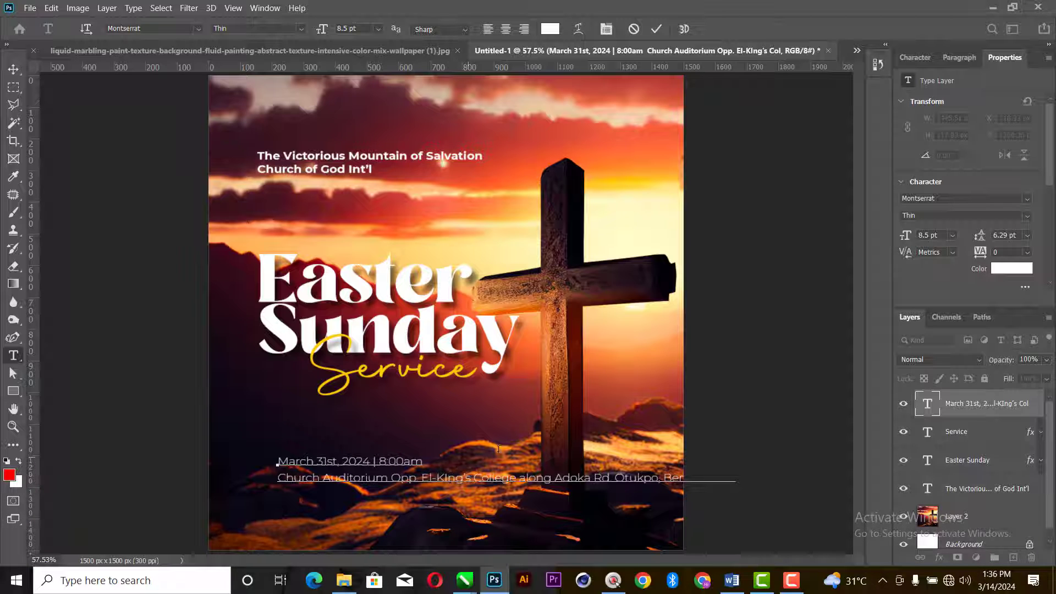
Set the leading of all the date and venue text to Auto.
key(ctrl+a)
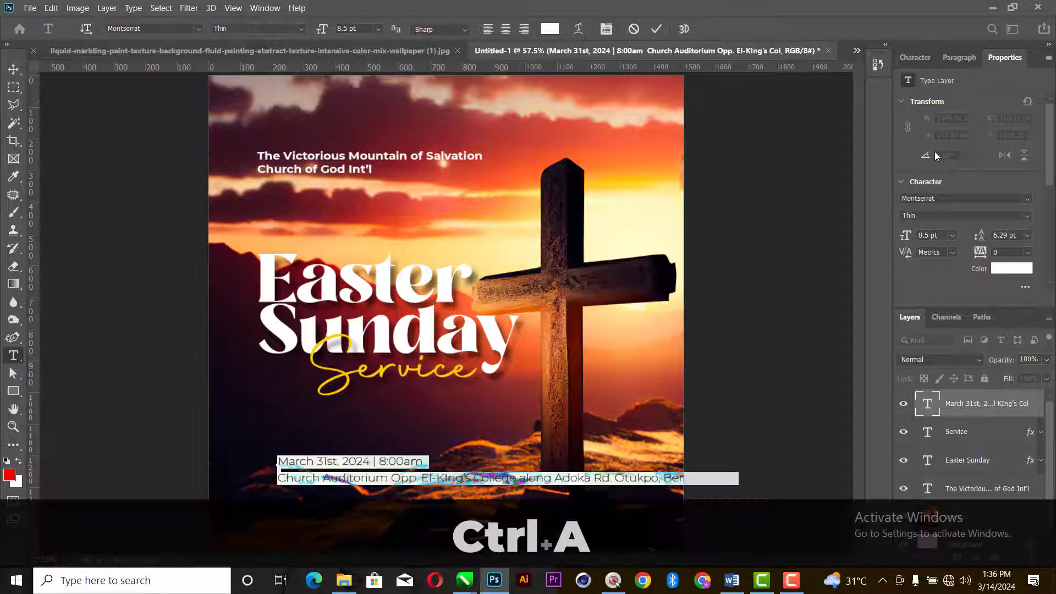
click(1026, 237)
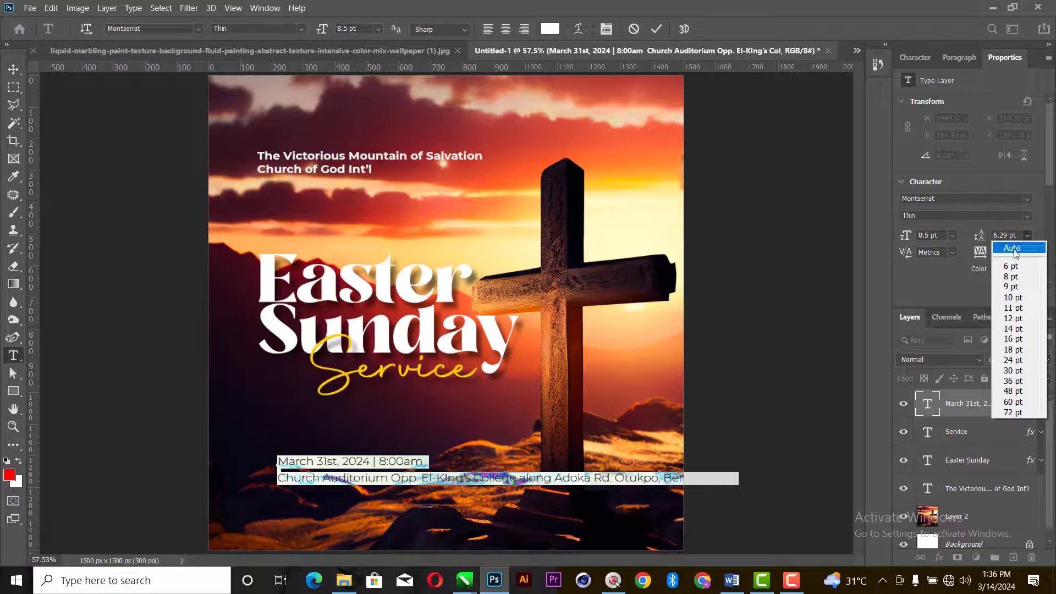
click(1013, 241)
Break the venue address into three lines, splitting it after "Church Auditorium" and after "along".
click(424, 489)
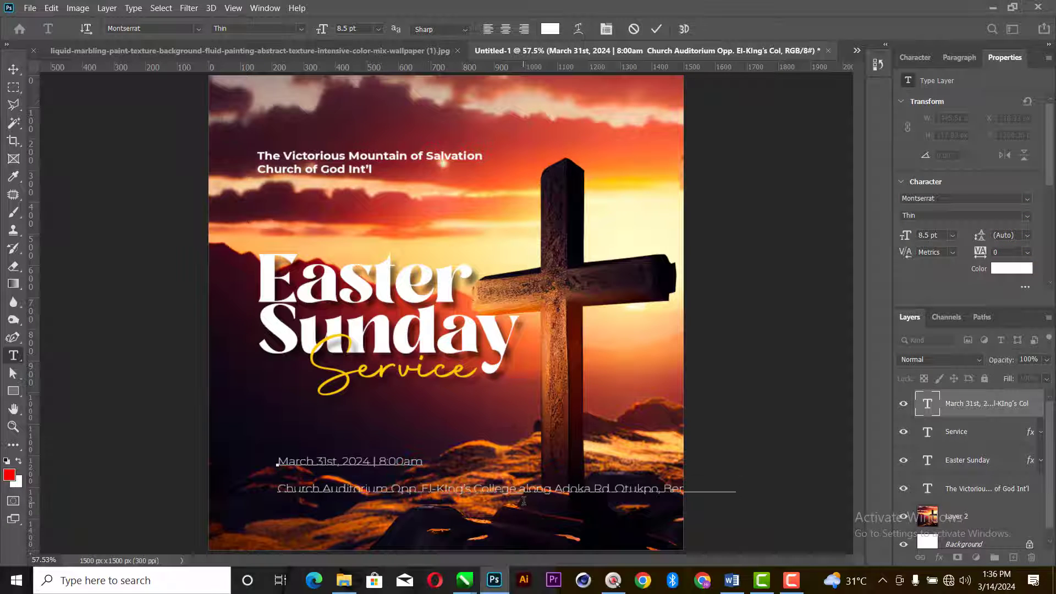
key(Left)
key(Left)
key(Left)
key(Left)
key(Left)
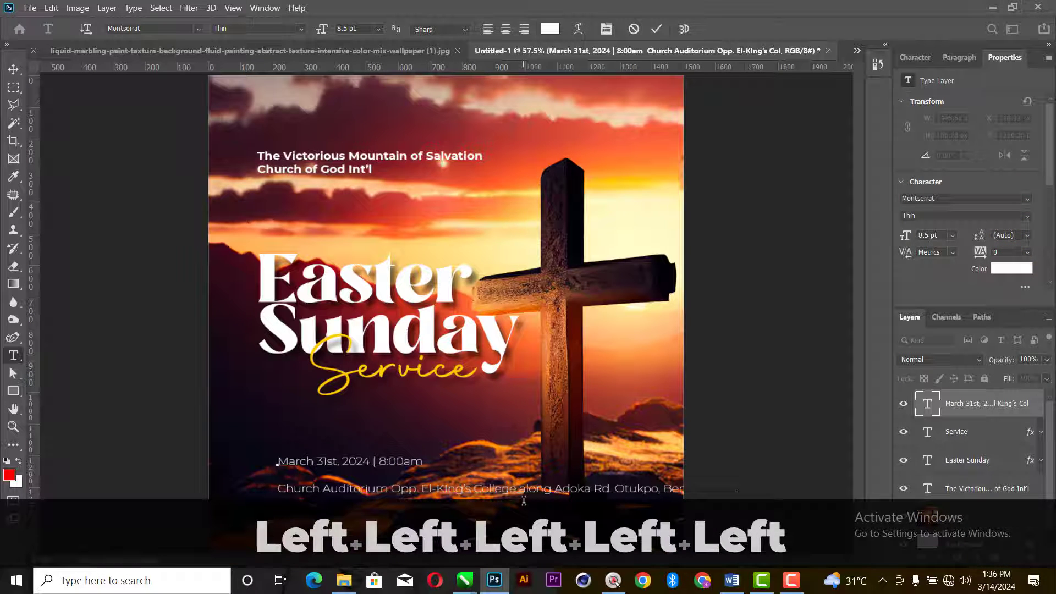
key(Return)
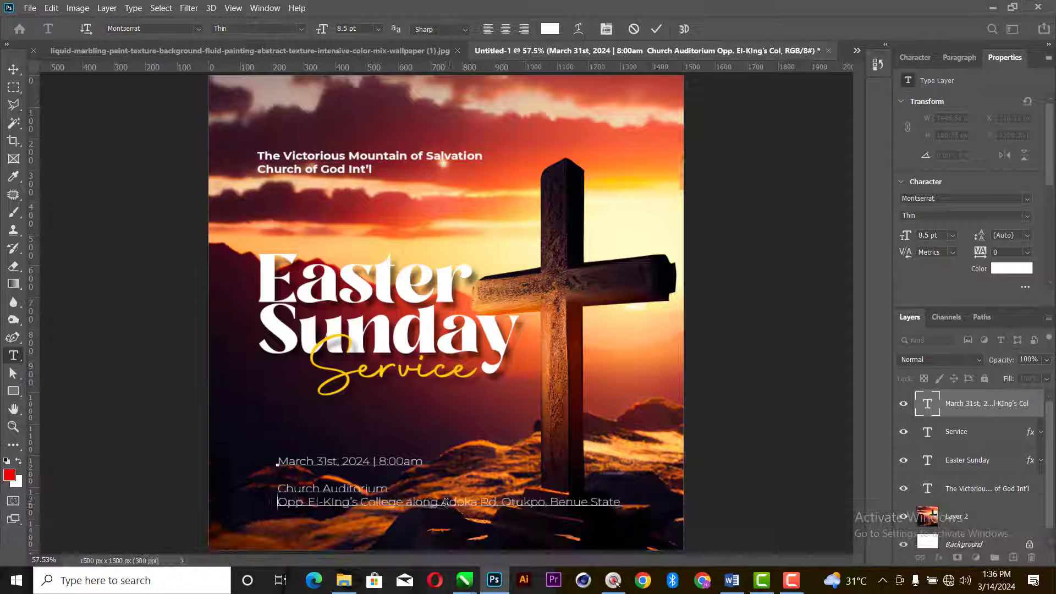
key(Return)
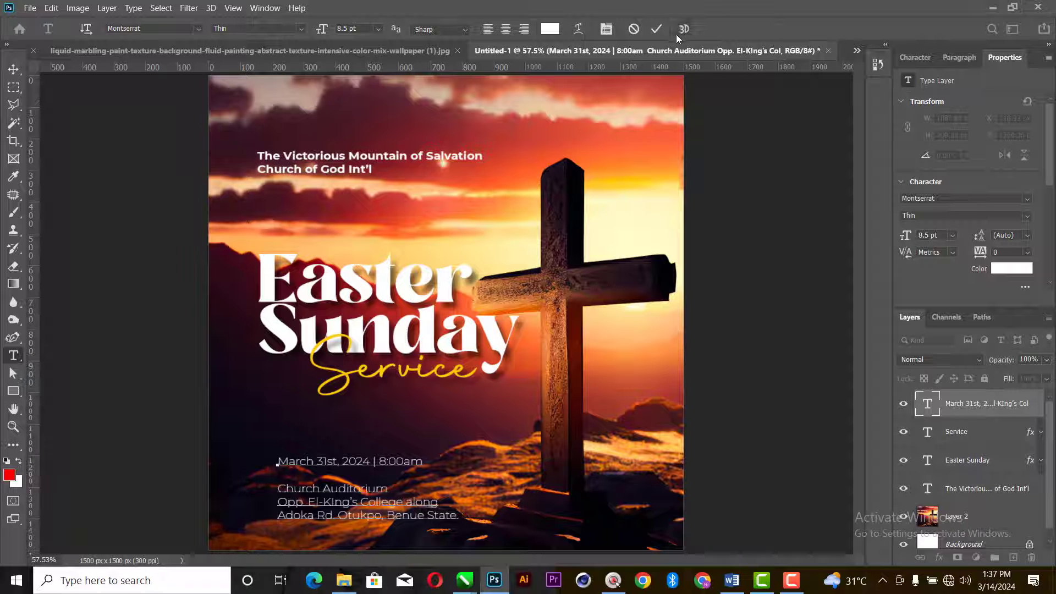
Set the "Church Auditorium" line to the Bold font style.
drag(392, 490, 277, 489)
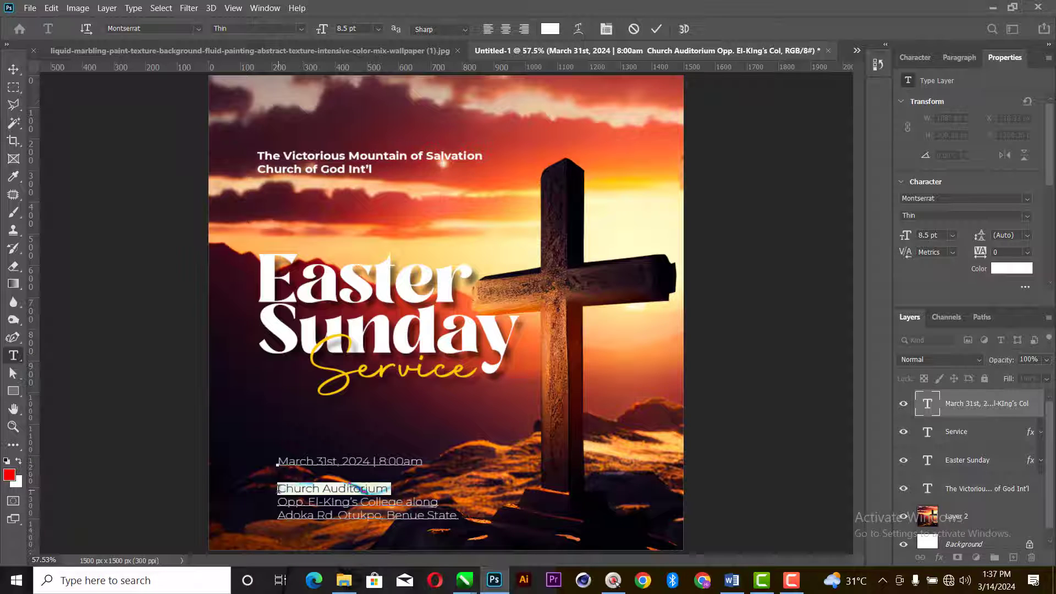
click(1026, 216)
click(930, 365)
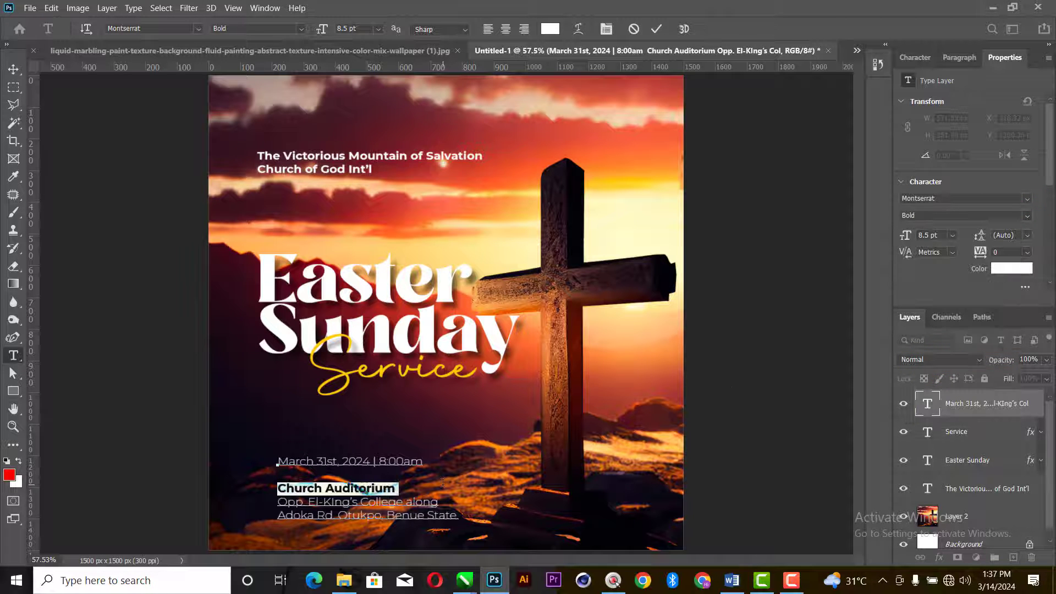
click(410, 515)
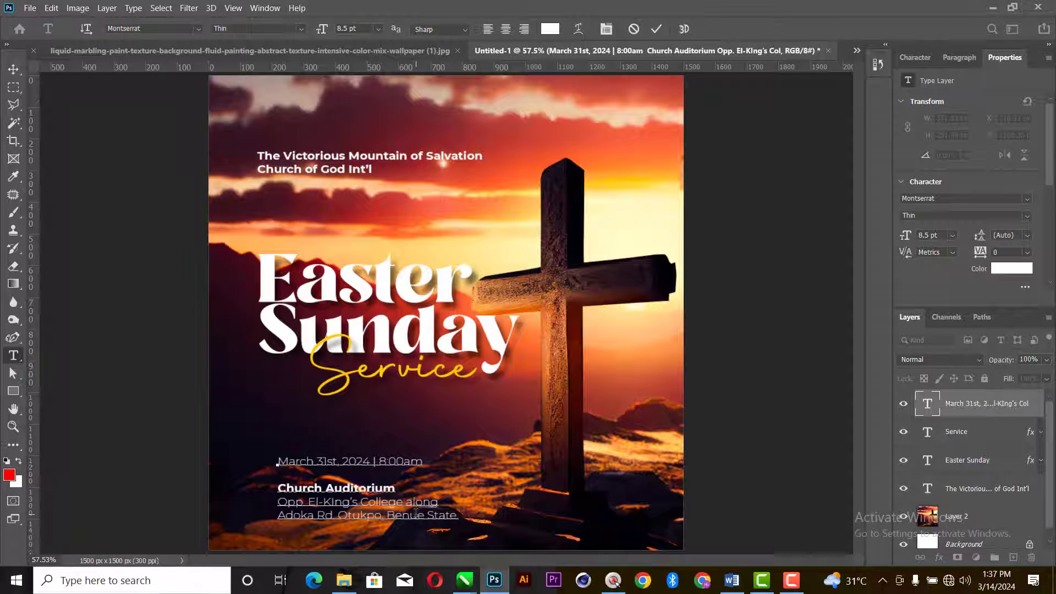
key(ctrl+a)
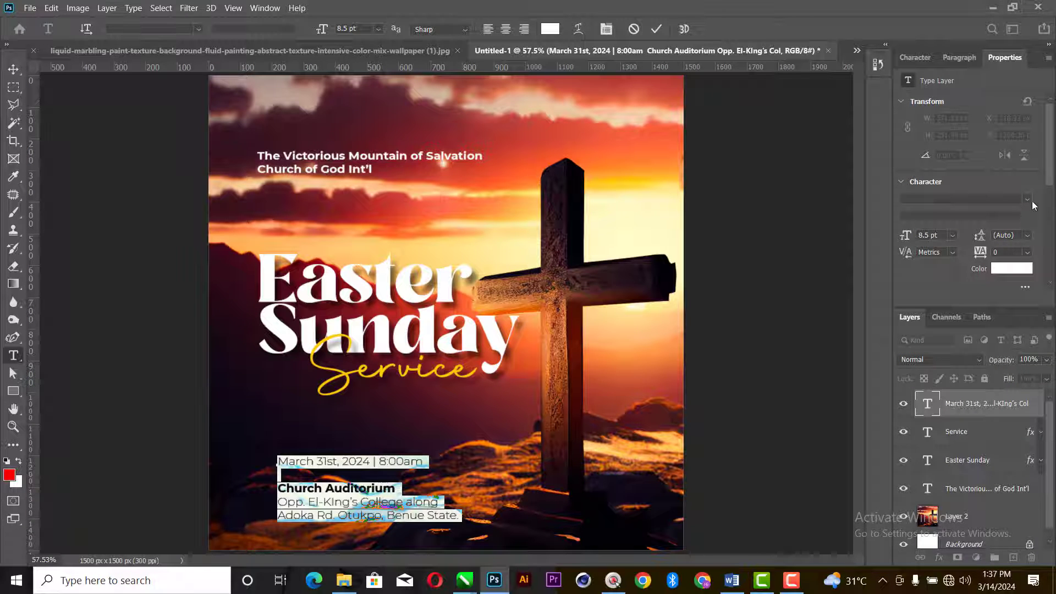
click(1027, 200)
click(879, 239)
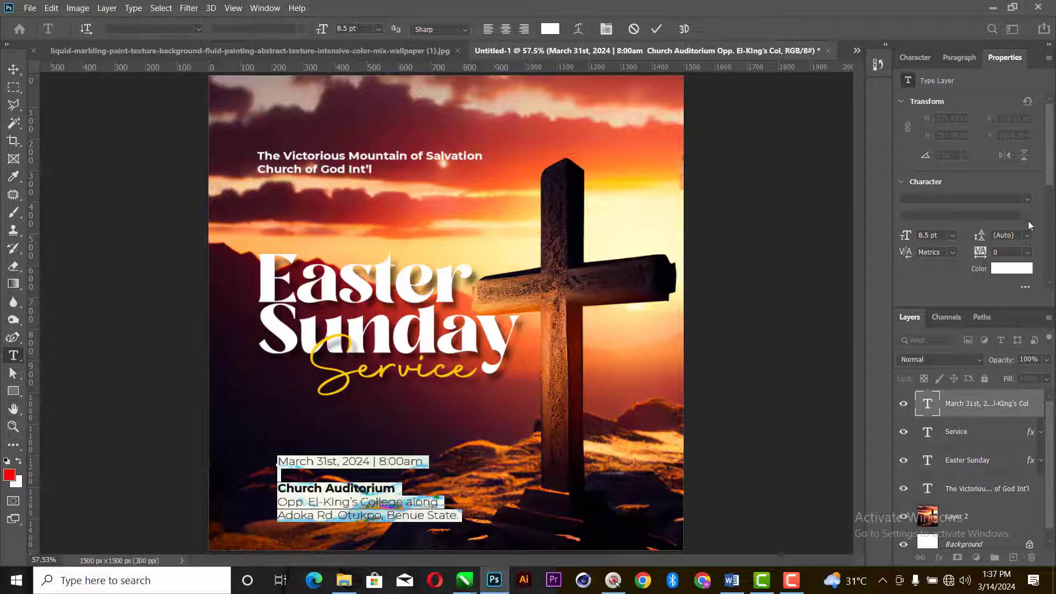
click(346, 476)
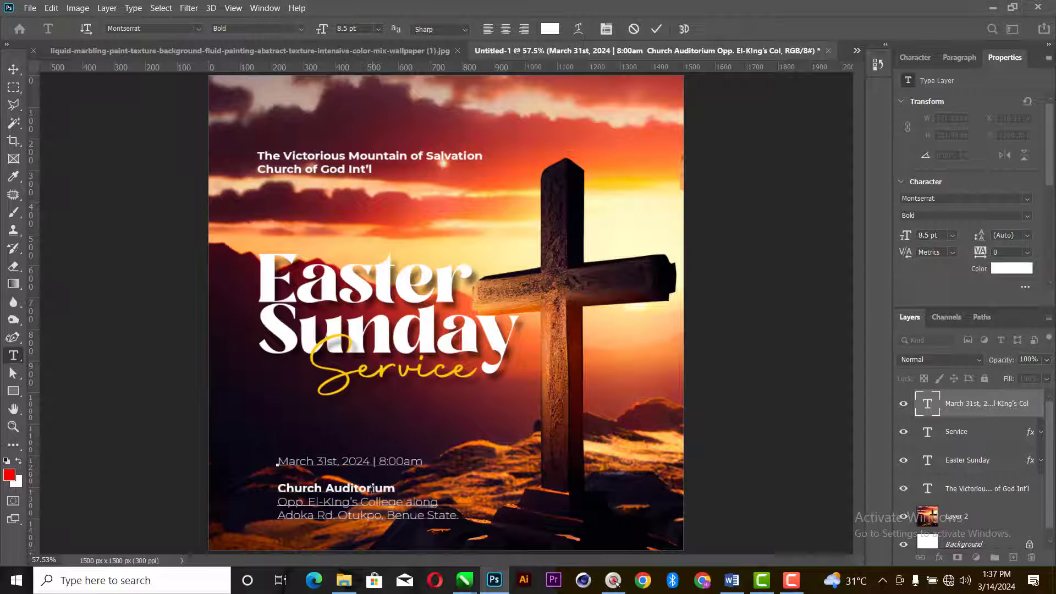
Set the date and time line and the two address lines below "Church Auditorium" to the Regular font style.
drag(424, 462, 205, 462)
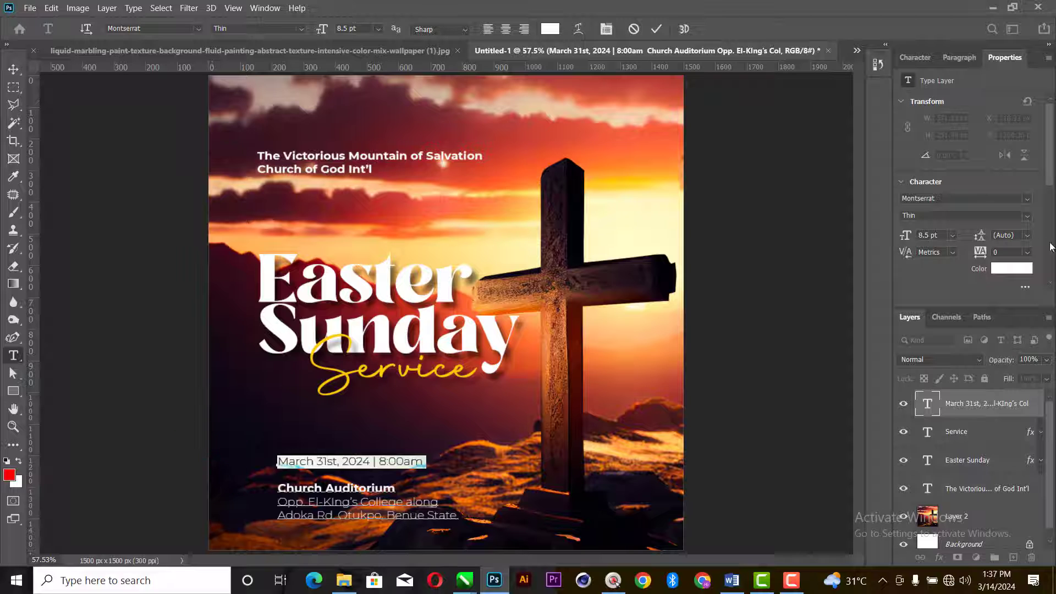
click(1027, 216)
click(924, 291)
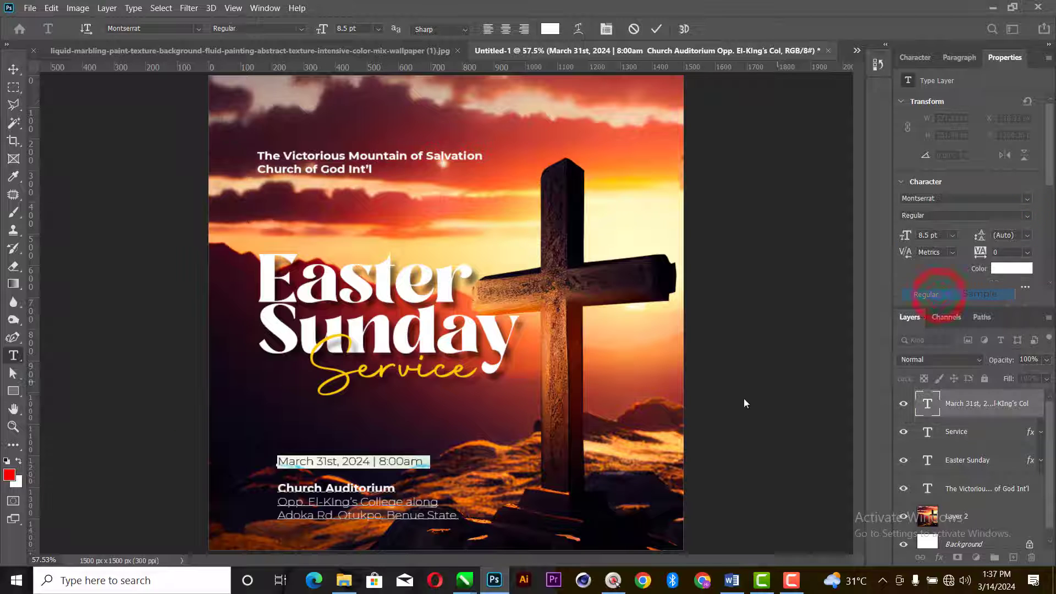
click(317, 515)
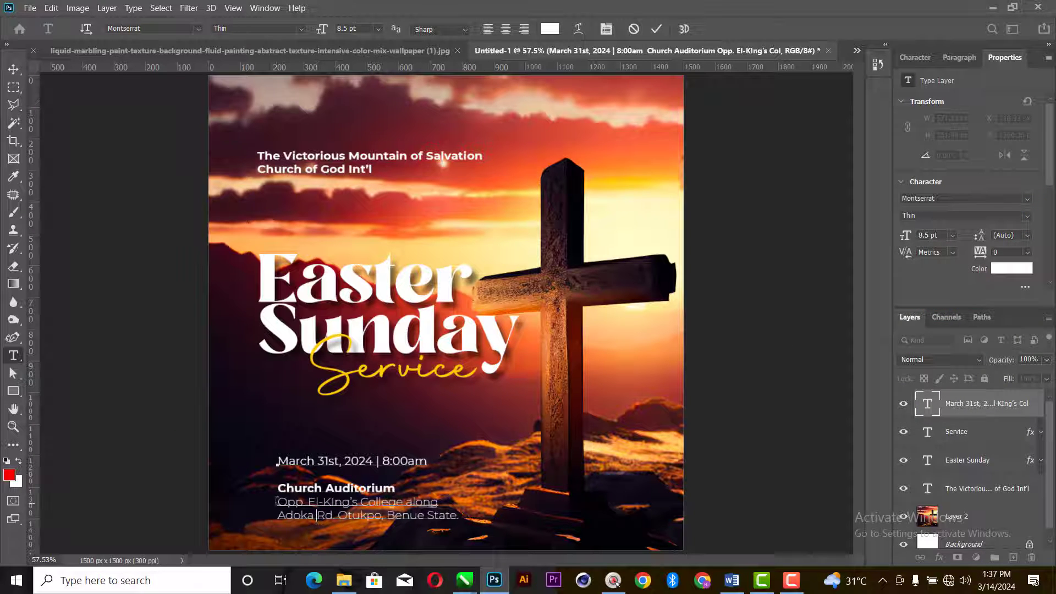
drag(278, 502, 471, 516)
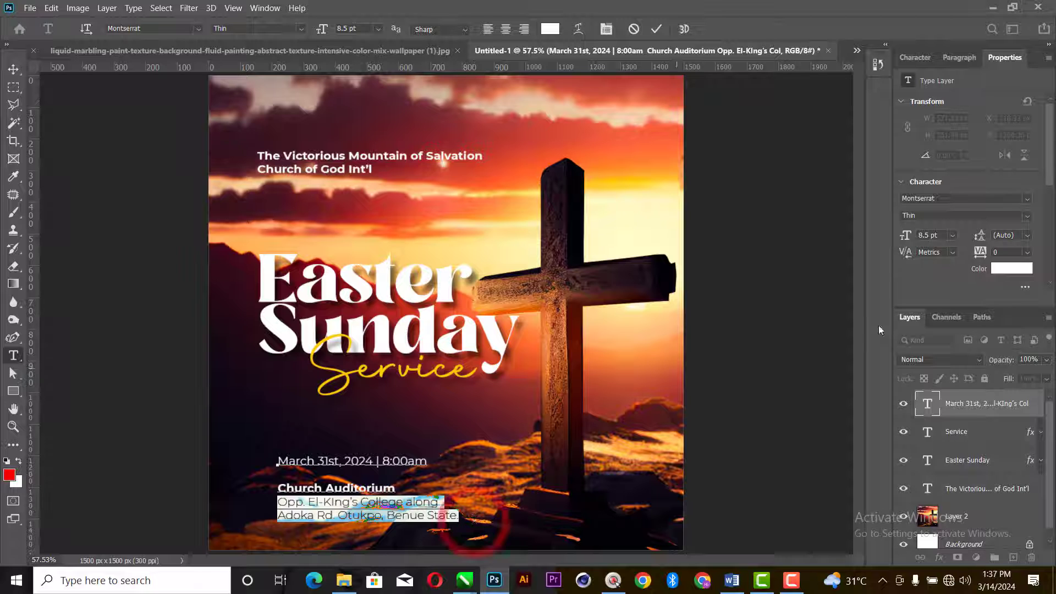
click(1027, 215)
click(924, 291)
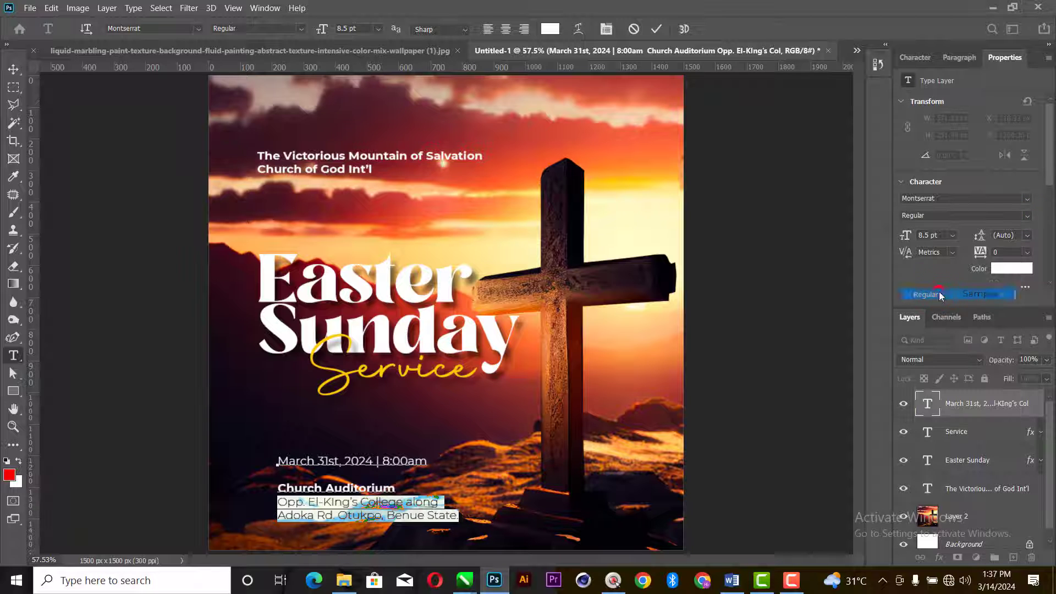
Set "8:00am" to Bold and move the date and venue text block slightly left and down to about X 177 px, Y 1210 px.
drag(384, 462, 430, 462)
click(1028, 216)
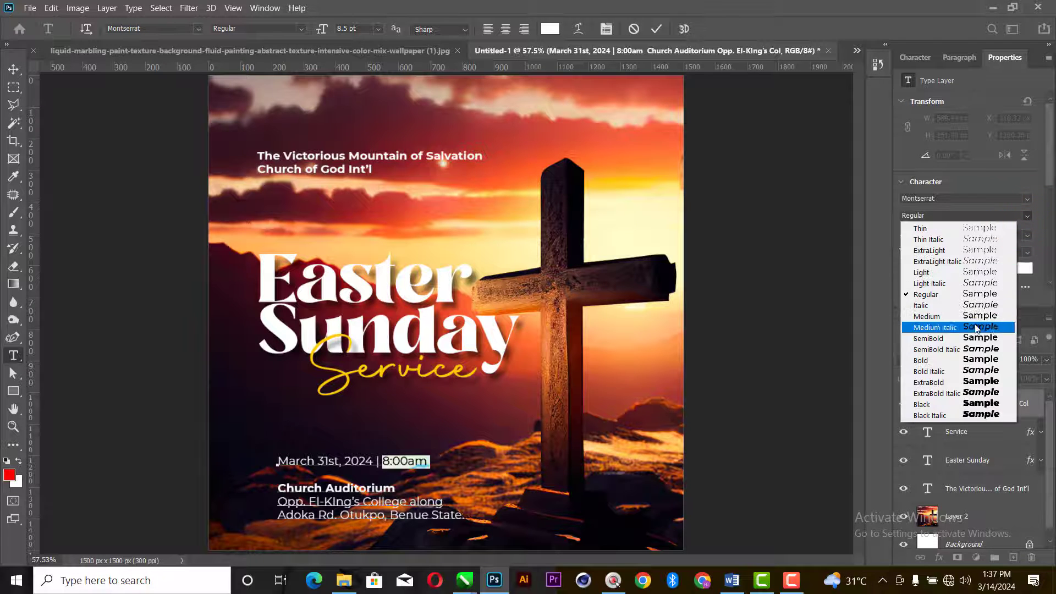
click(941, 361)
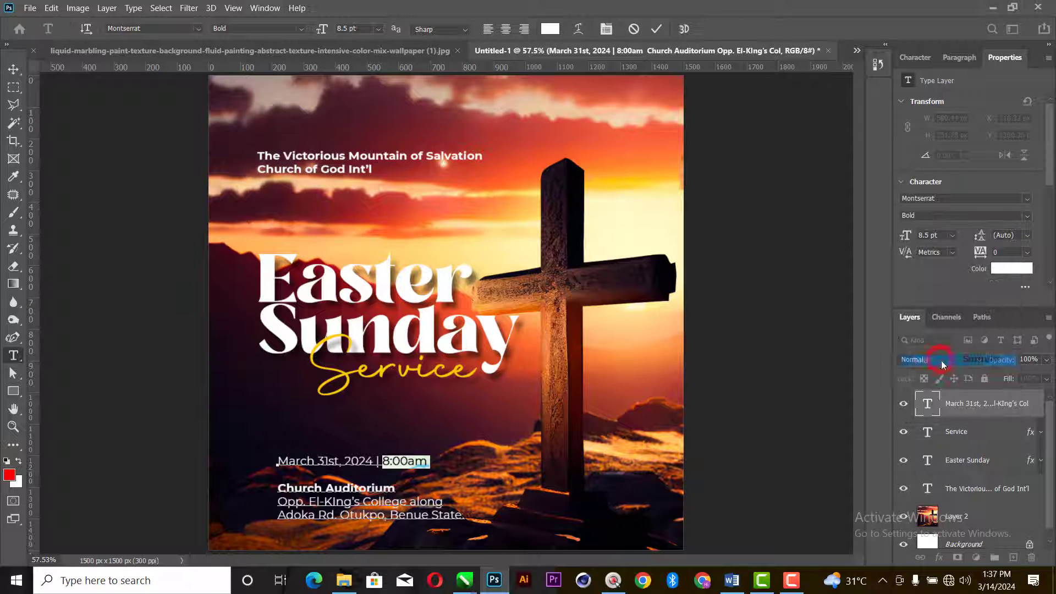
click(657, 31)
key(v)
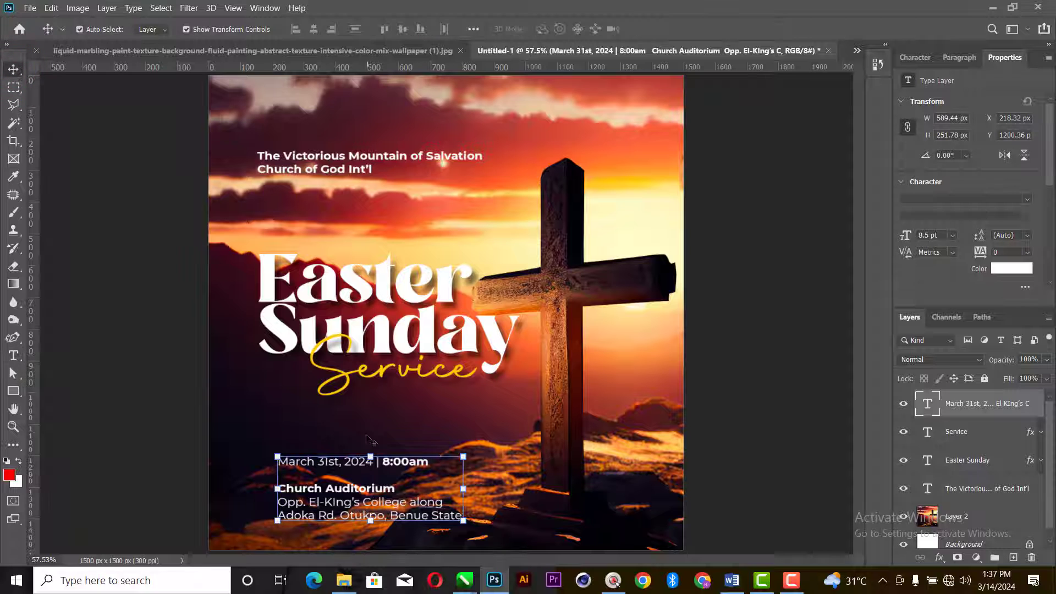
mouse_move(349, 491)
mouse_down()
mouse_move(331, 487)
mouse_move(339, 493)
mouse_move(334, 447)
mouse_move(337, 498)
mouse_up()
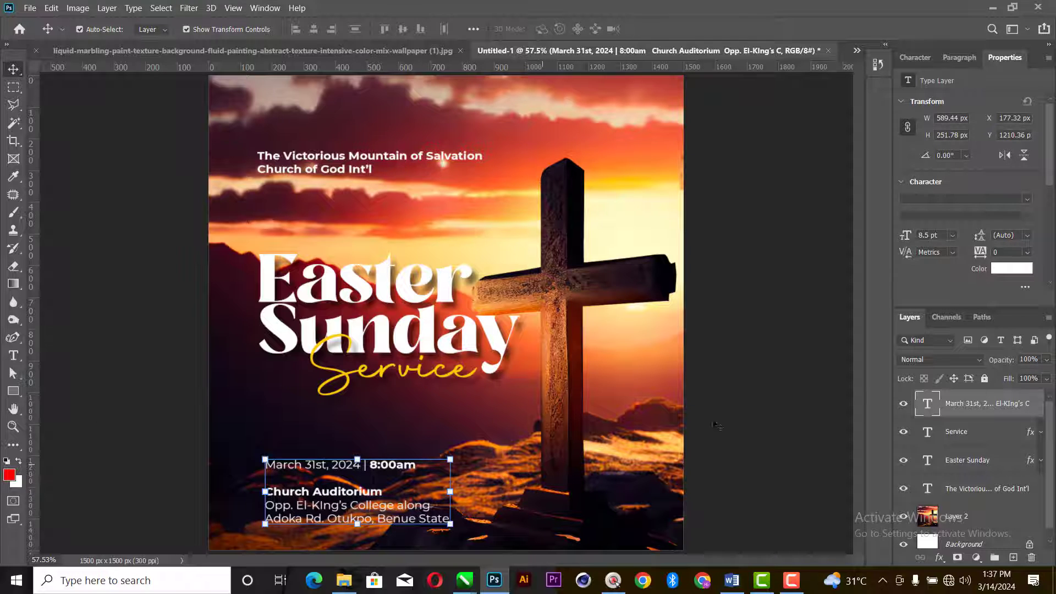
Add a new layer directly above the sunset image and load the foreground-to-transparent preset from Basics for the Gradient tool.
click(966, 520)
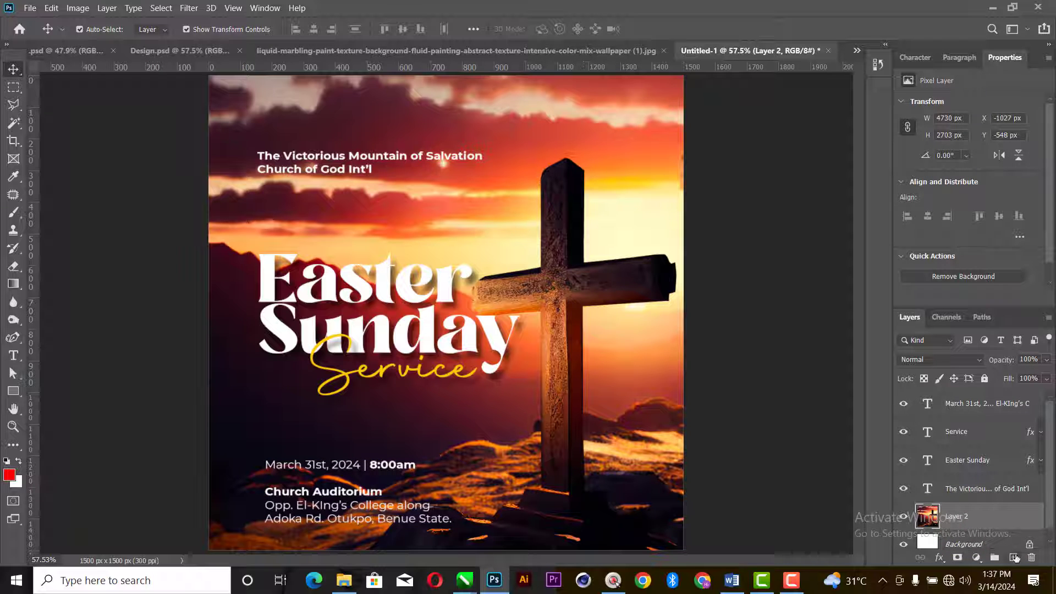
click(1013, 557)
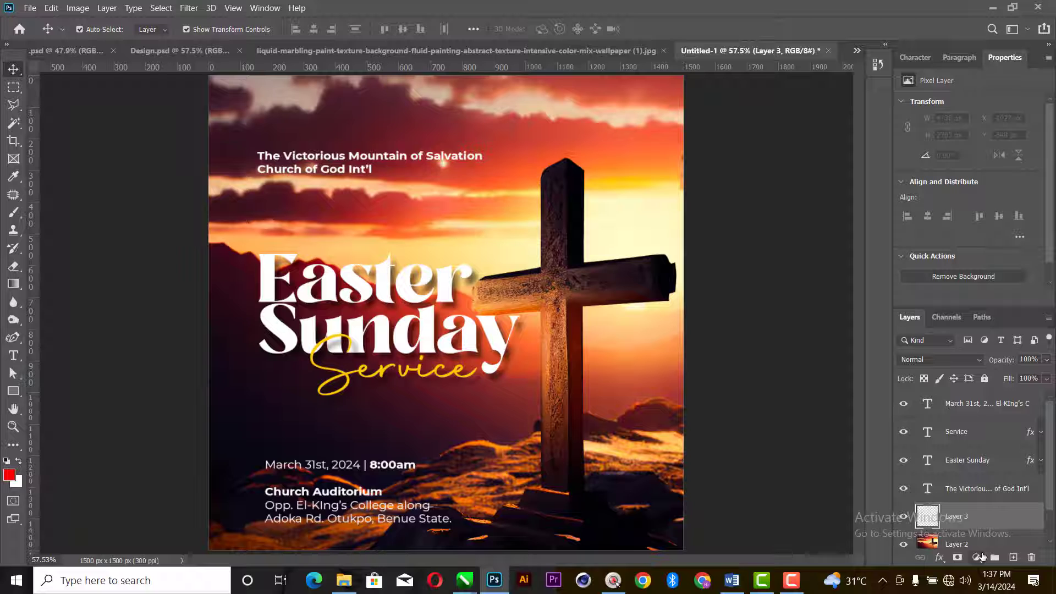
key(g)
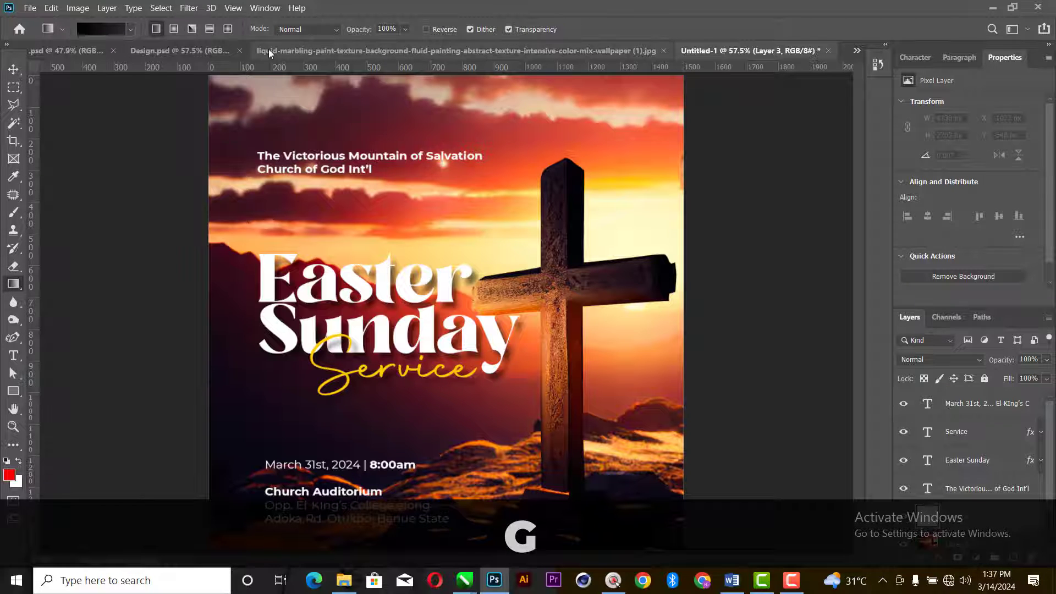
right_click(22, 292)
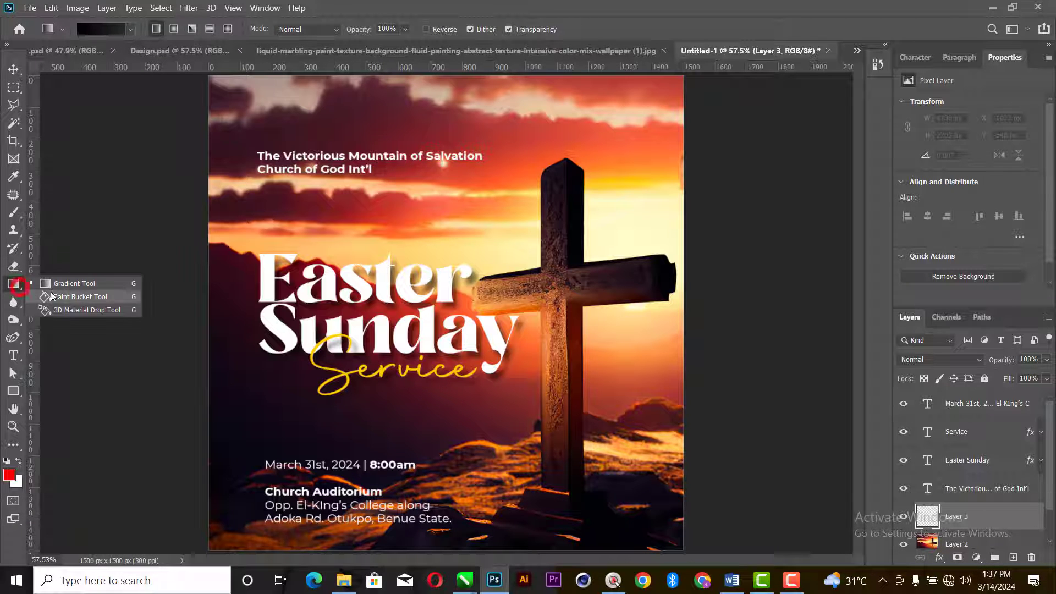
click(79, 286)
click(112, 29)
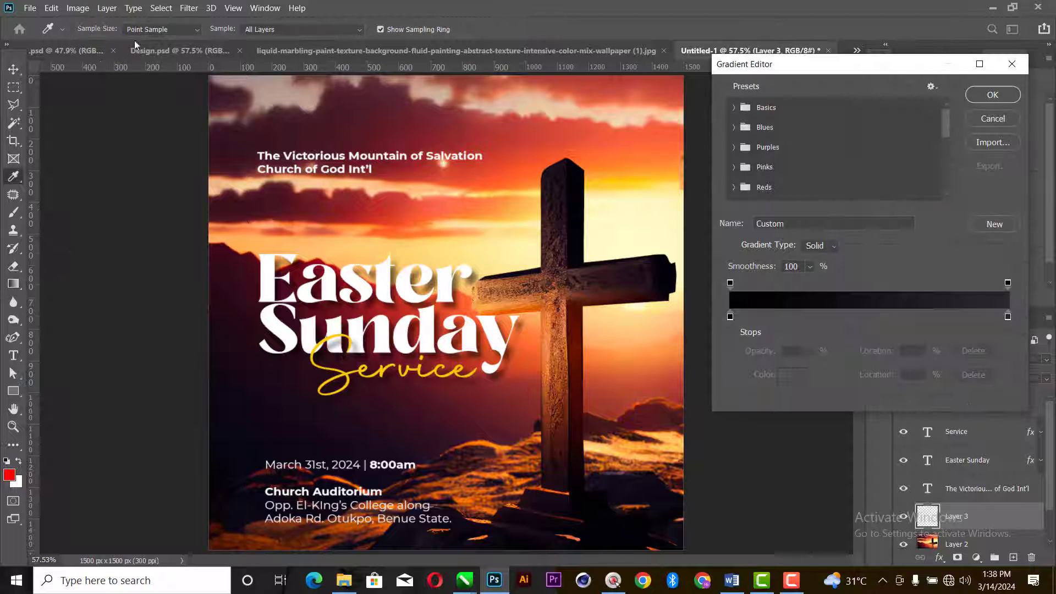
click(734, 108)
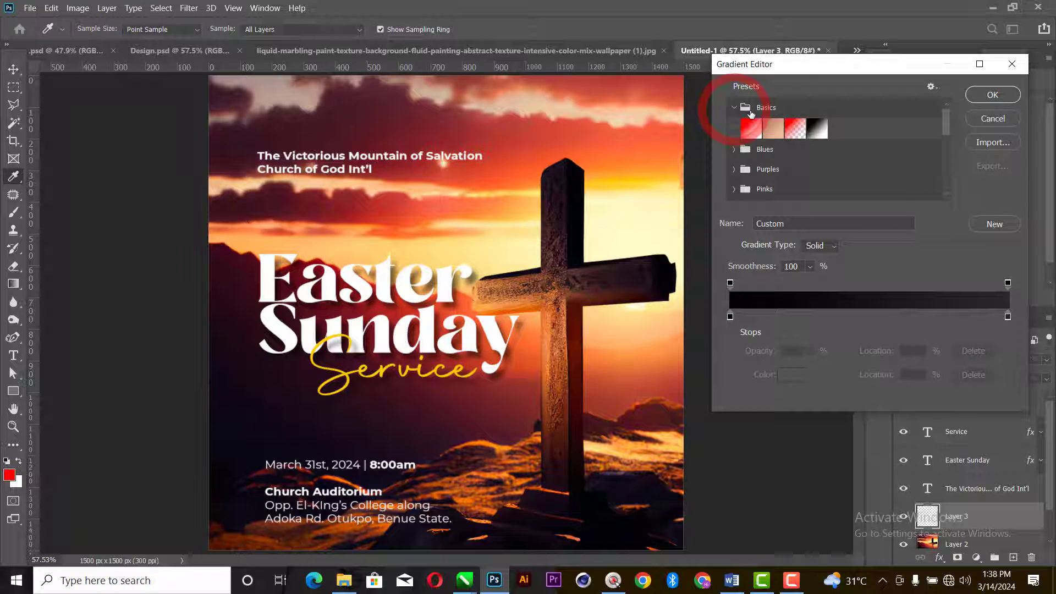
click(796, 129)
click(989, 94)
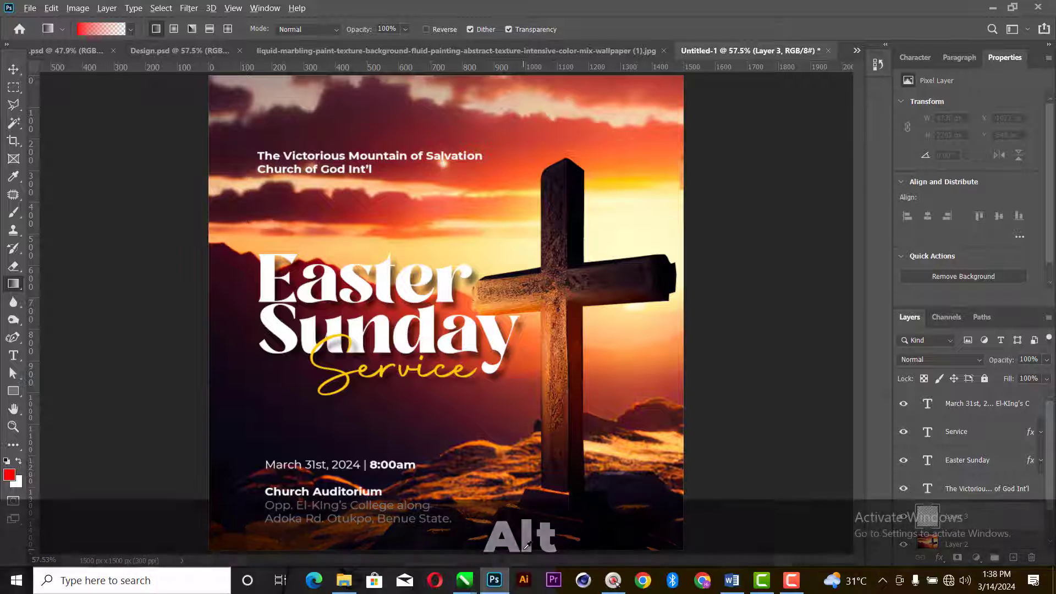
Sample black from the dark rocks and draw two upward gradients from the canvas's bottom edge to darken the area behind the date and venue text.
alt+click(511, 538)
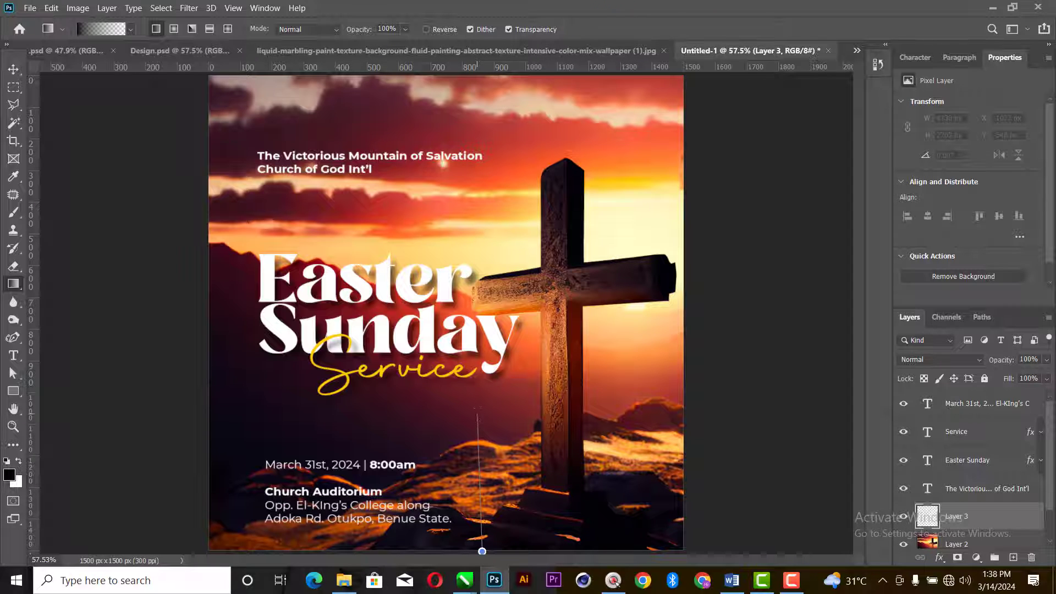
drag(477, 409, 486, 354)
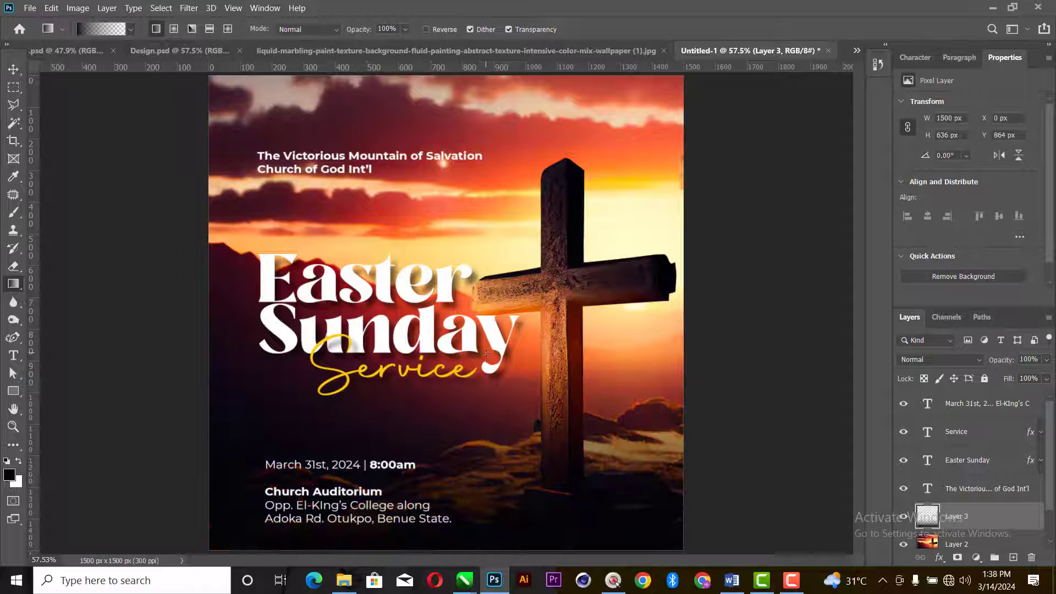
drag(490, 551, 484, 361)
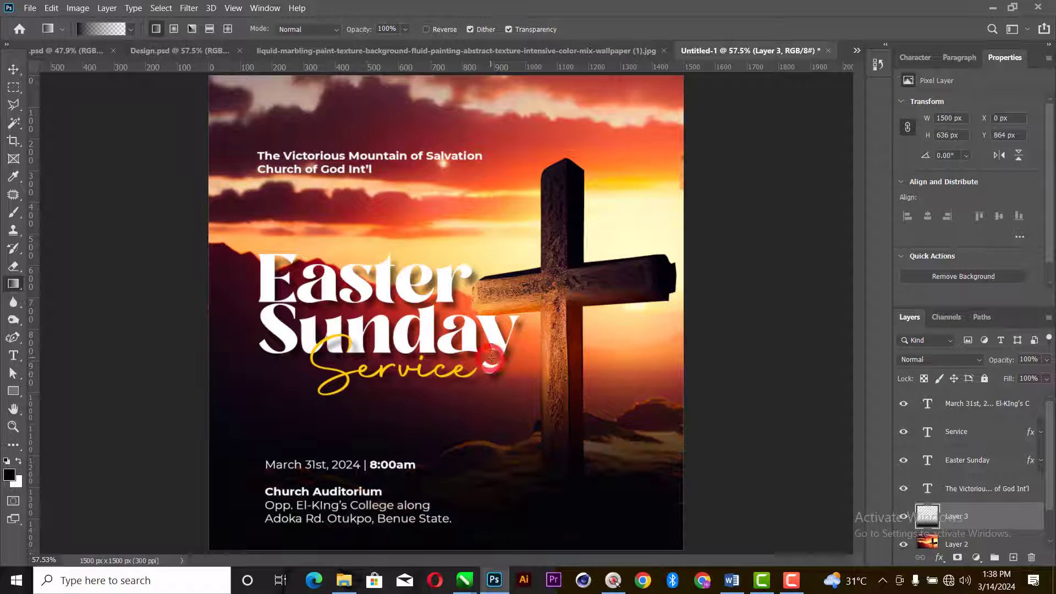
click(14, 68)
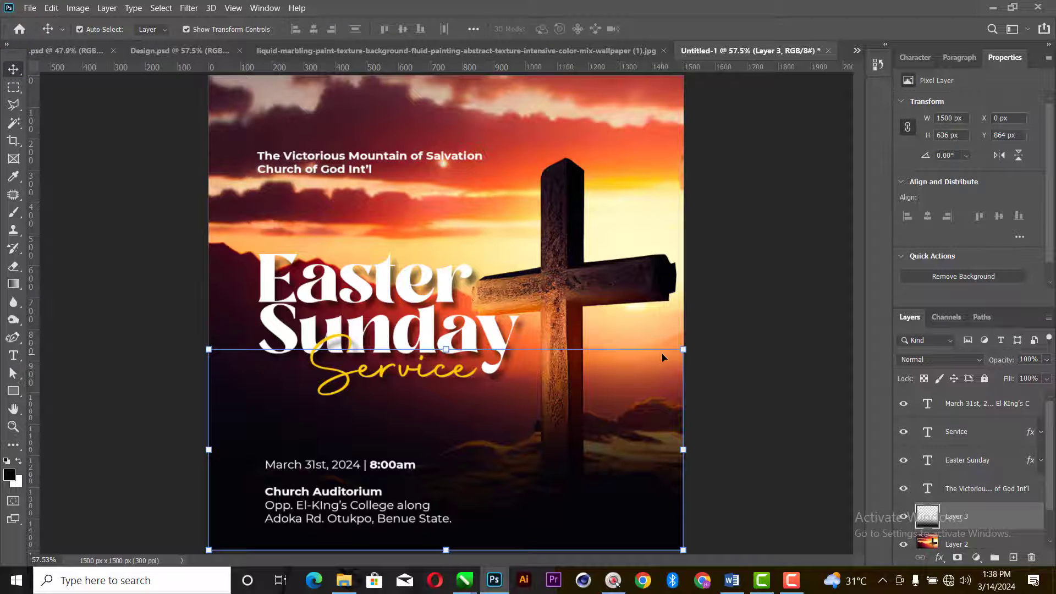
click(738, 218)
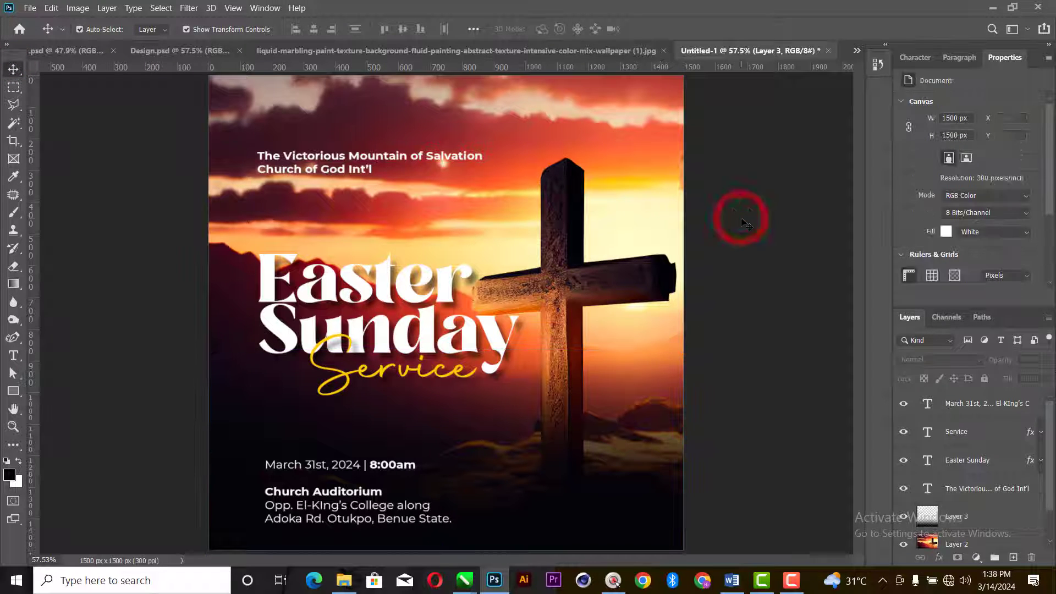
click(494, 345)
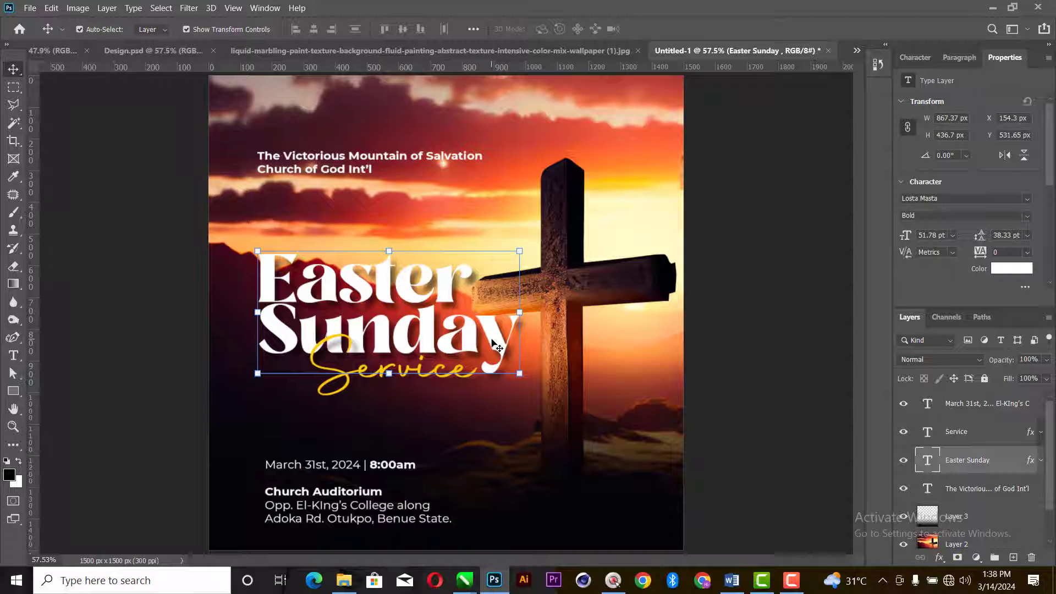
click(344, 506)
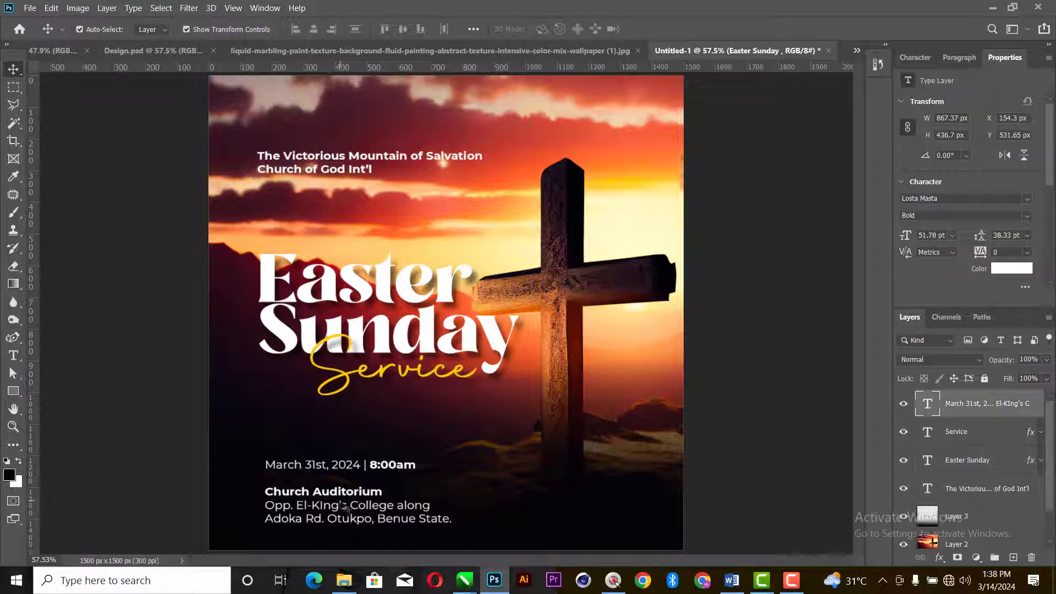
click(805, 188)
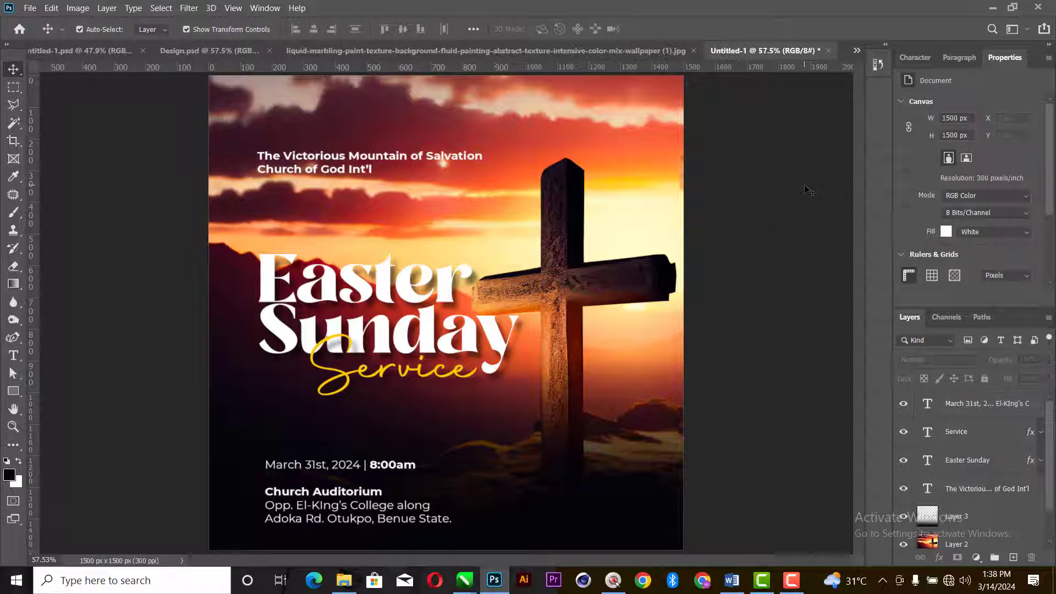
Set the foreground colour to the yellow ffcb2c sampled from the sky beside the cross.
click(12, 480)
click(611, 188)
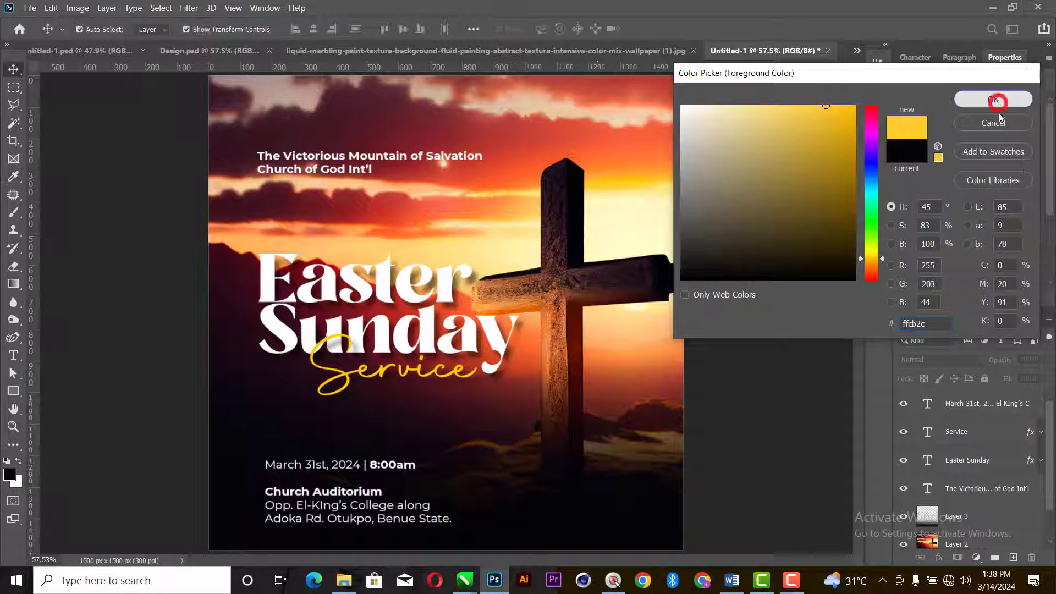
click(993, 99)
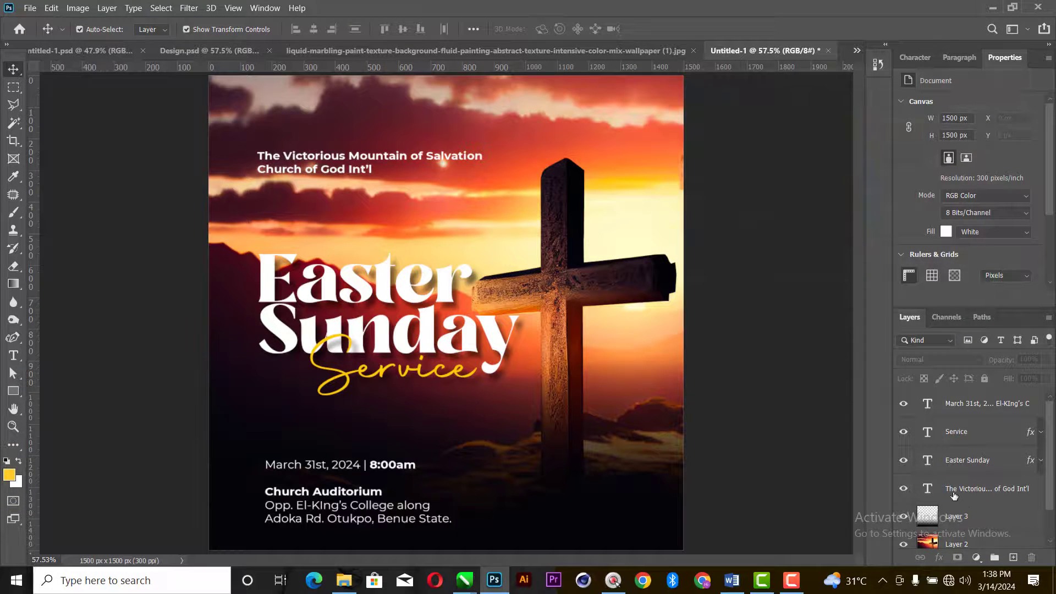
Add a new layer above the date and venue text and switch to the Brush tool.
click(968, 403)
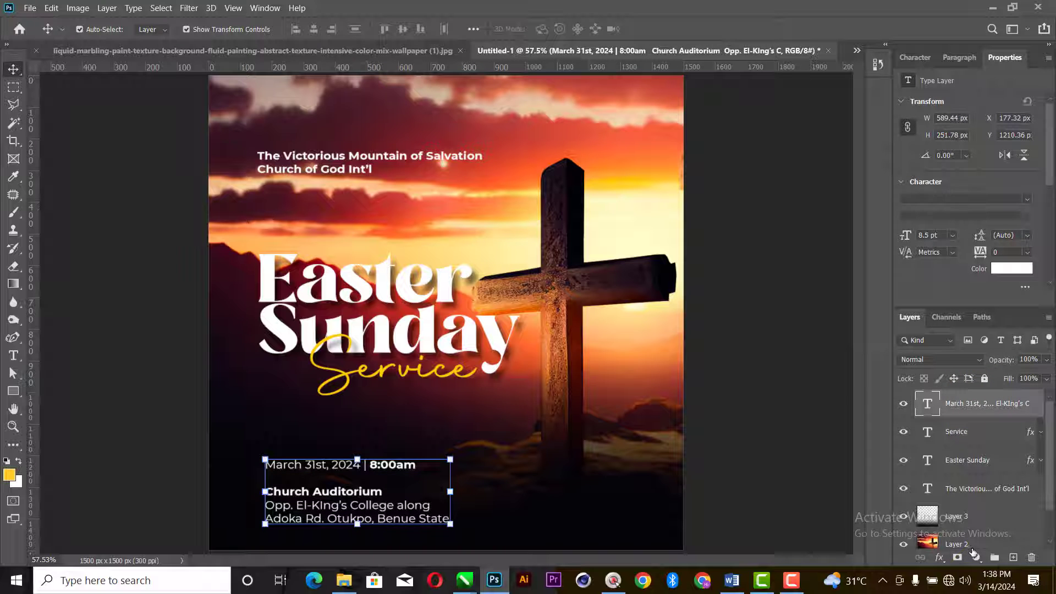
click(1013, 558)
key(b)
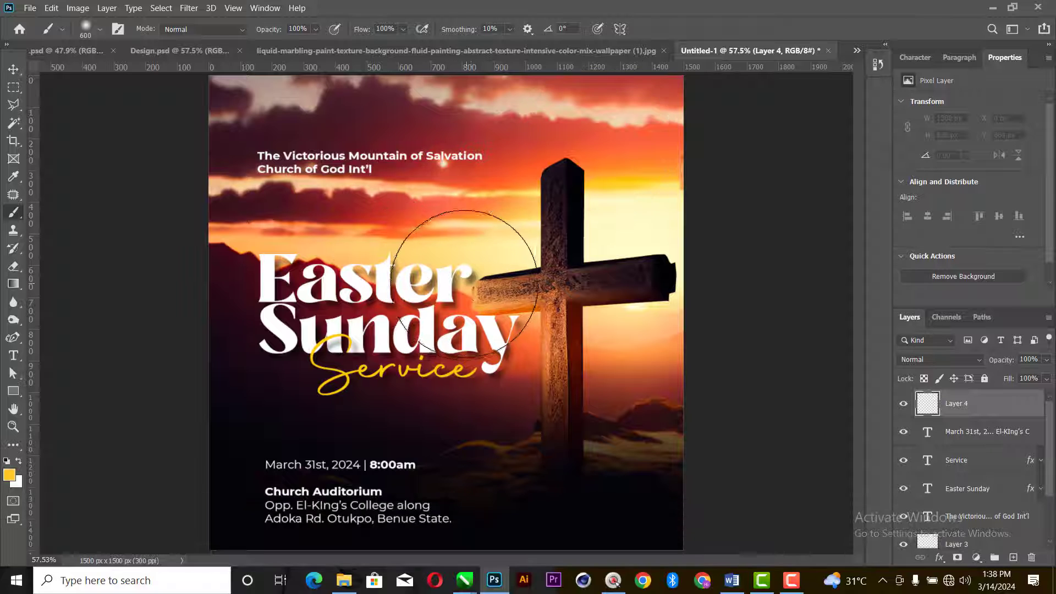
Try a single soft 600 px yellow brush dab over the end of "Easter" and undo it.
click(459, 290)
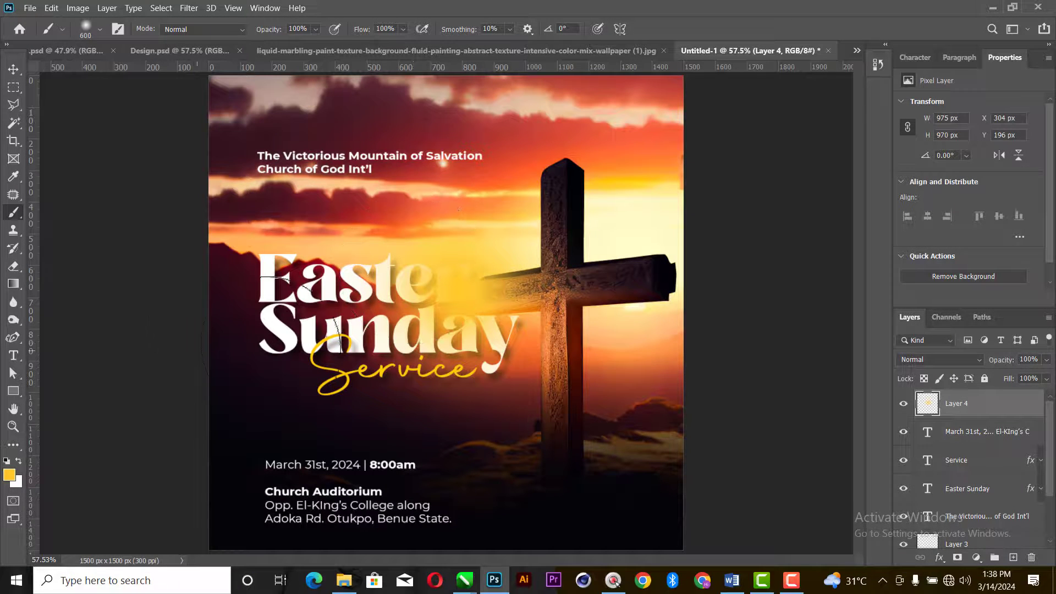
key(ctrl+z)
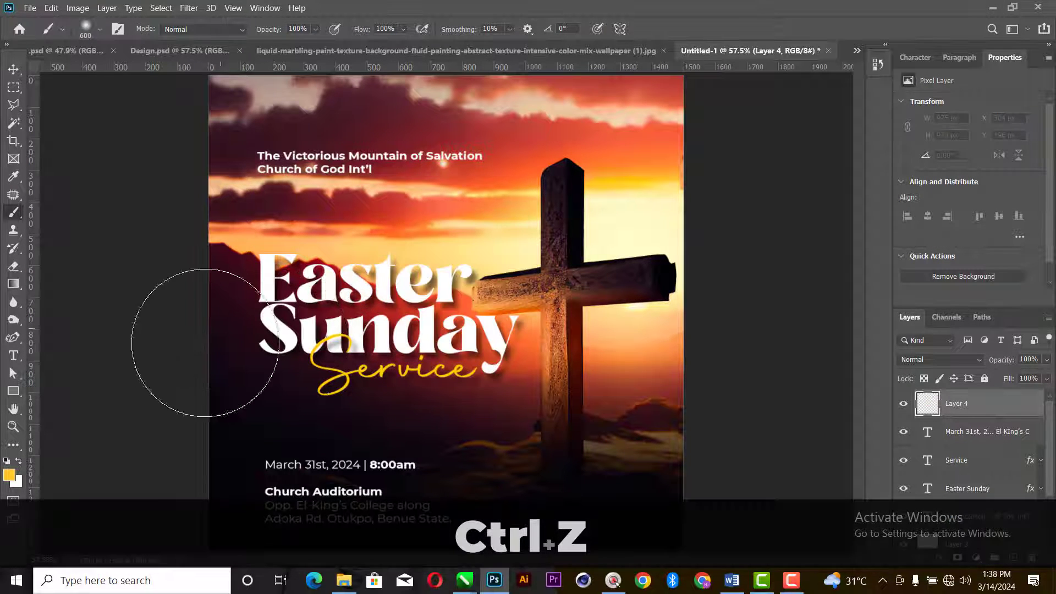
Set the foreground colour to orange-yellow ffb400 and paint one soft 600 px brush dab over the end of "Easter".
click(9, 474)
text(ffc000)
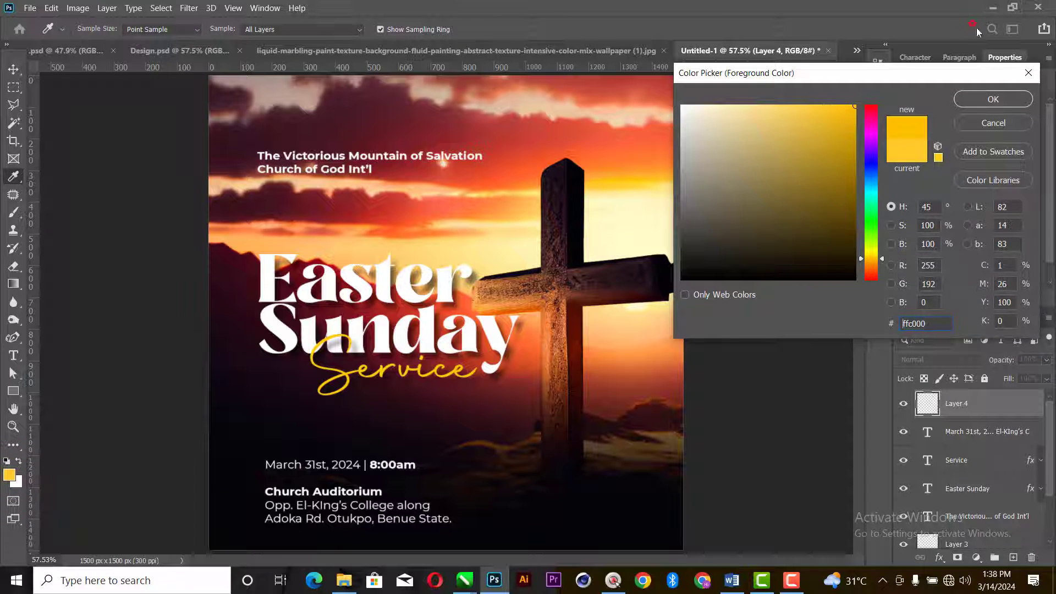
click(867, 260)
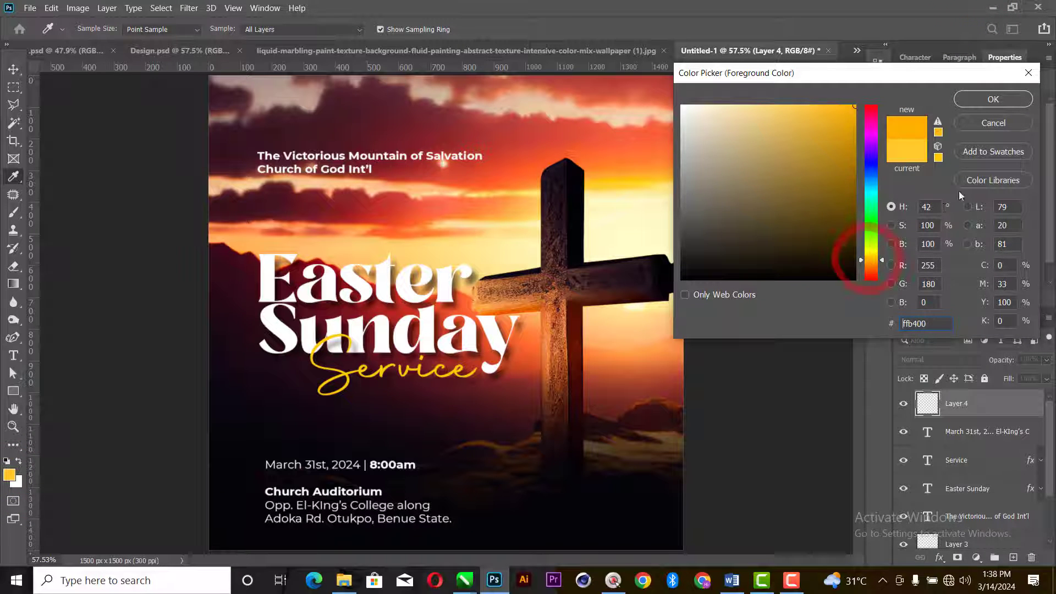
click(980, 99)
click(455, 294)
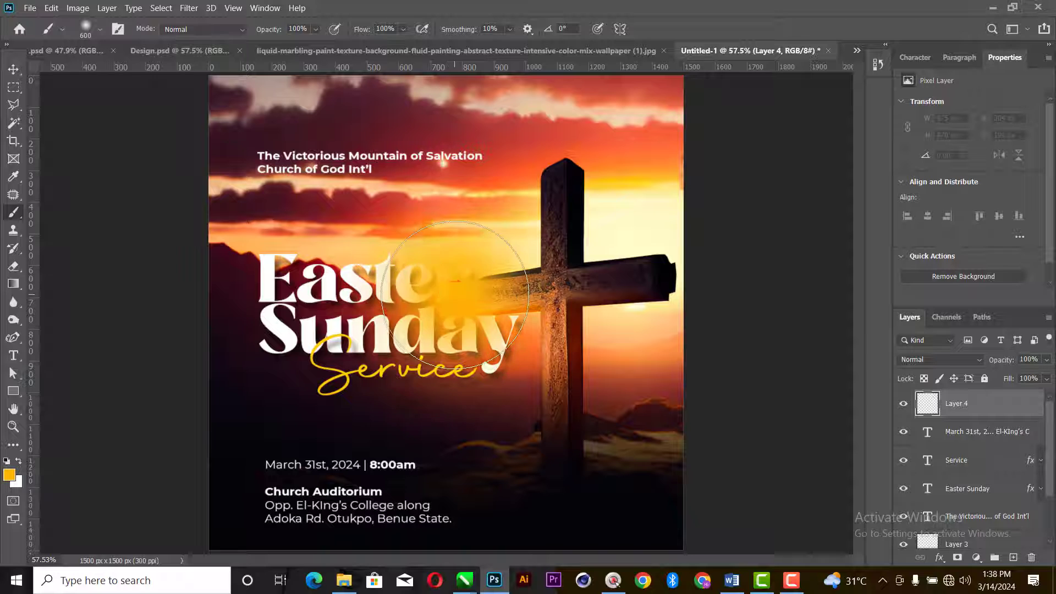
Set the orange-yellow glow layer's blend mode to Screen.
click(13, 69)
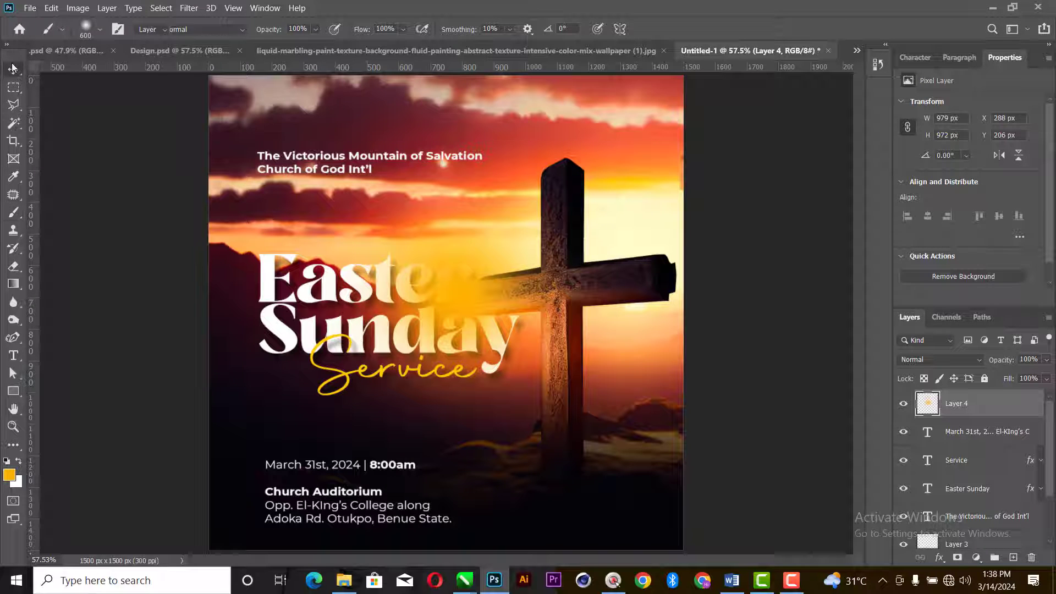
click(940, 359)
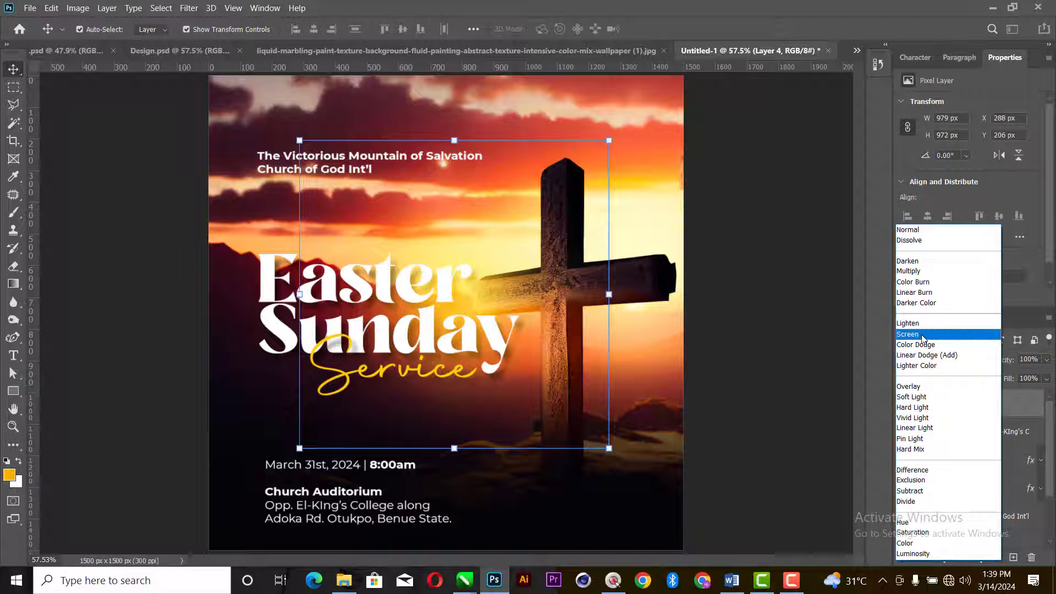
click(923, 335)
Enlarge the orange-yellow glow to about 1241 x 1232 px and move it onto the junction of the cross.
drag(609, 295, 693, 291)
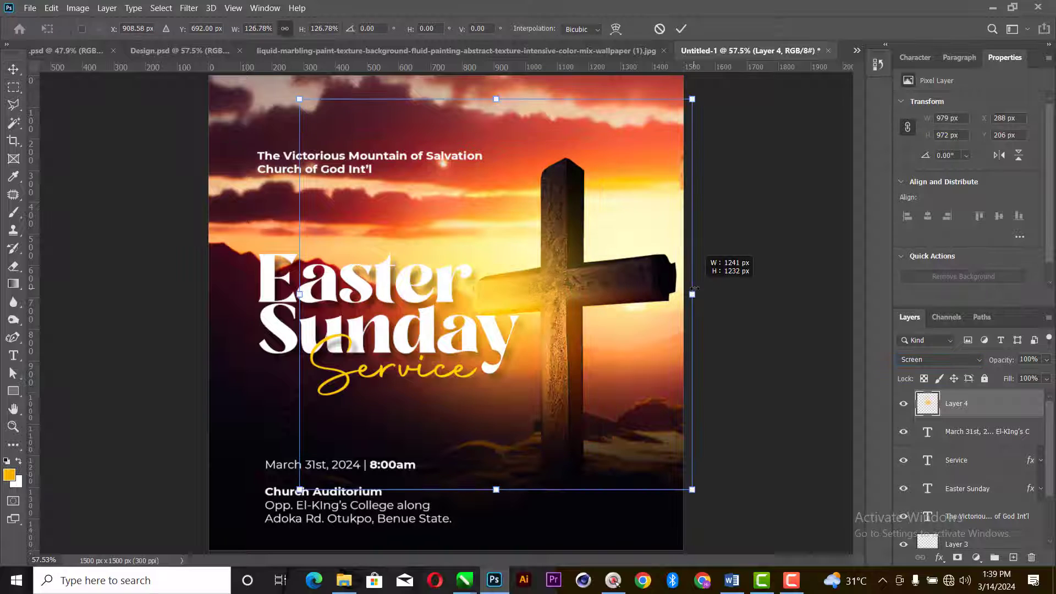
drag(483, 288, 571, 251)
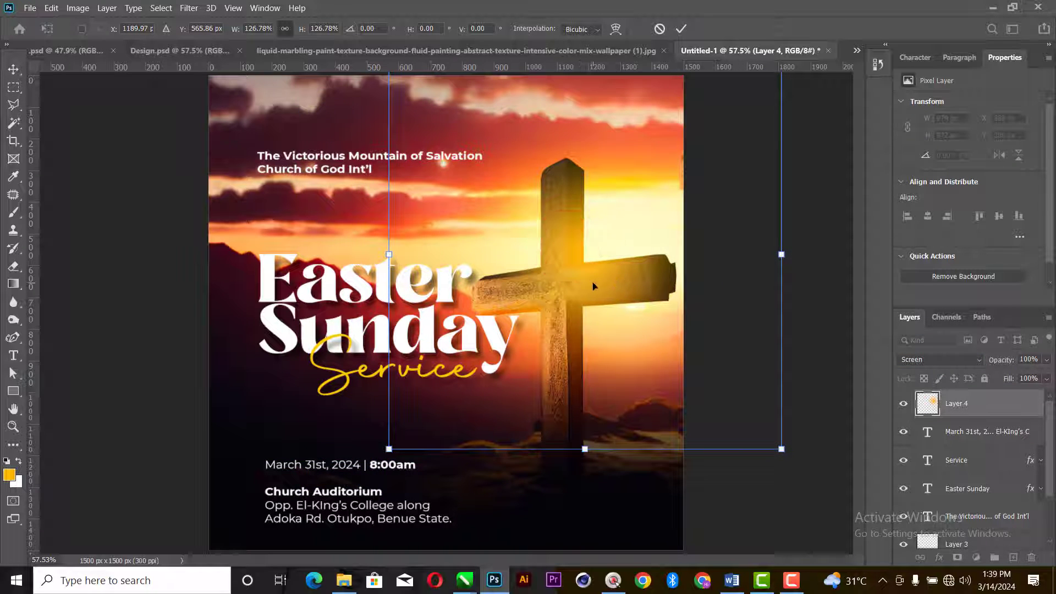
click(683, 29)
Add a new layer and paint one soft 600 px brush dab in red ff0012 over the end of the title.
click(1018, 557)
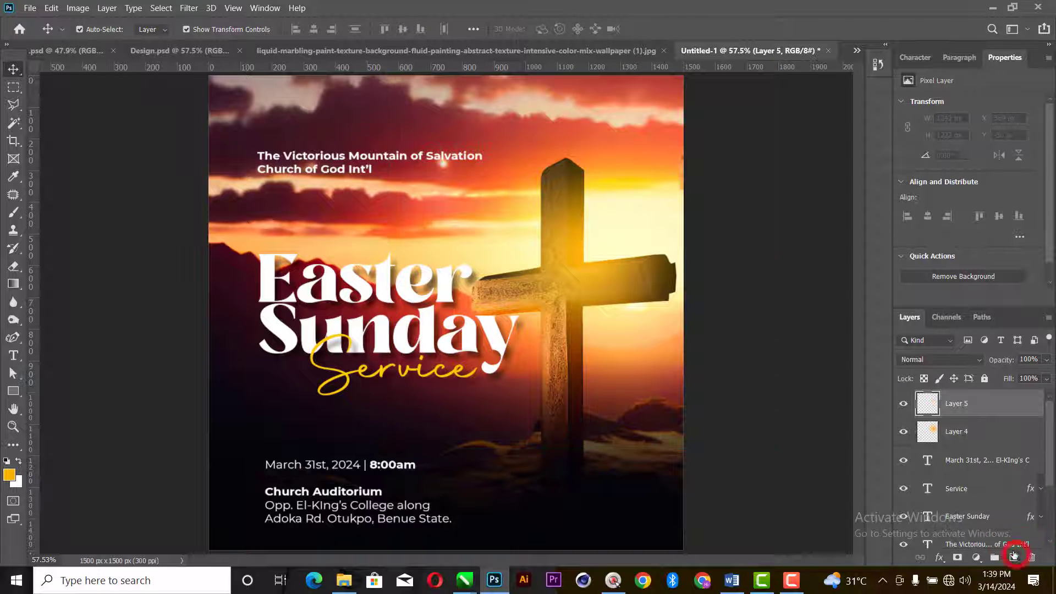
key(b)
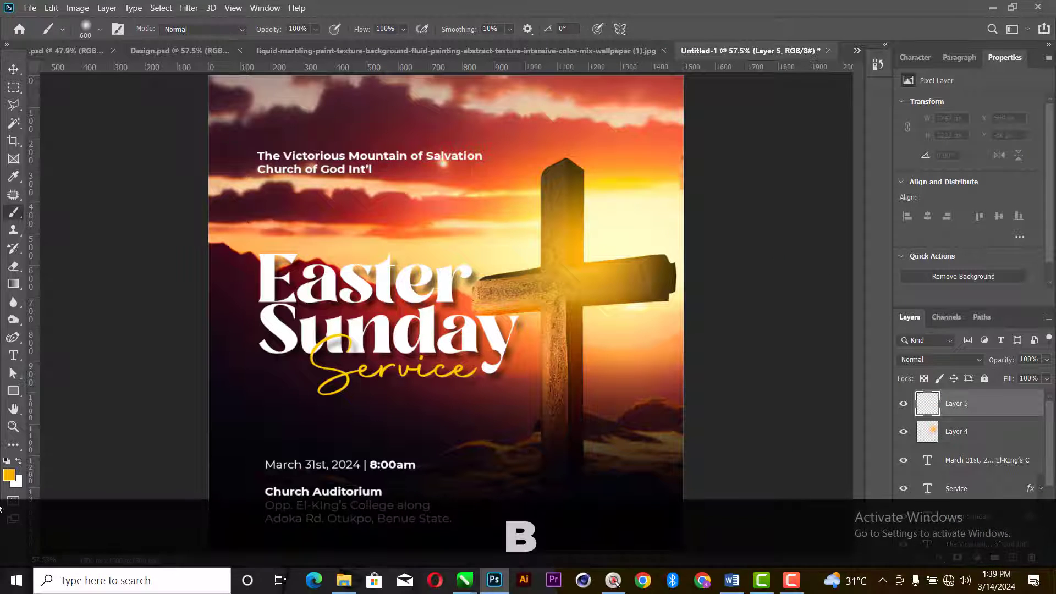
click(8, 475)
text(ff0012)
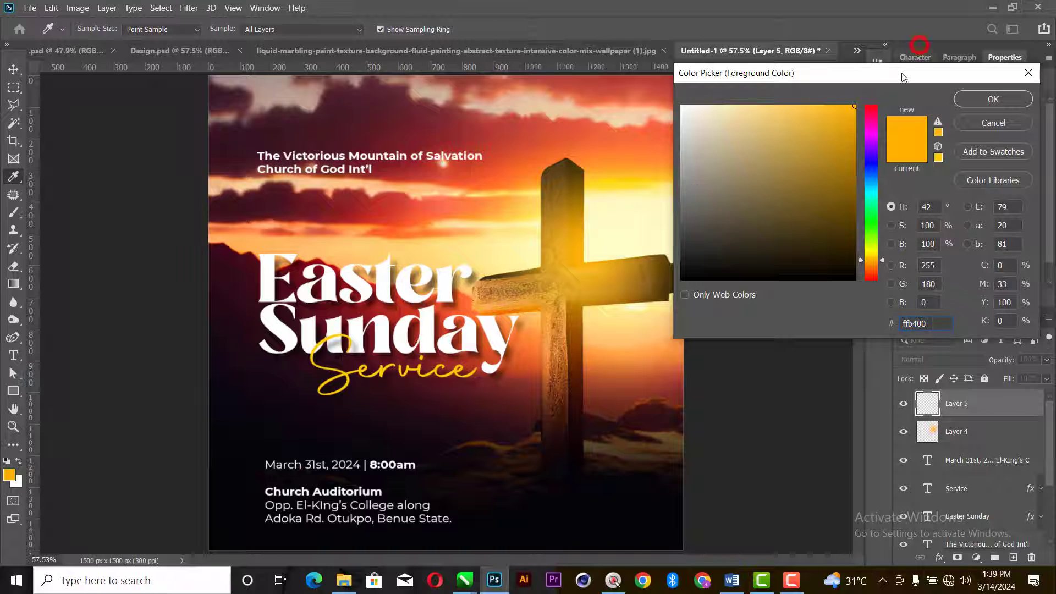
click(987, 102)
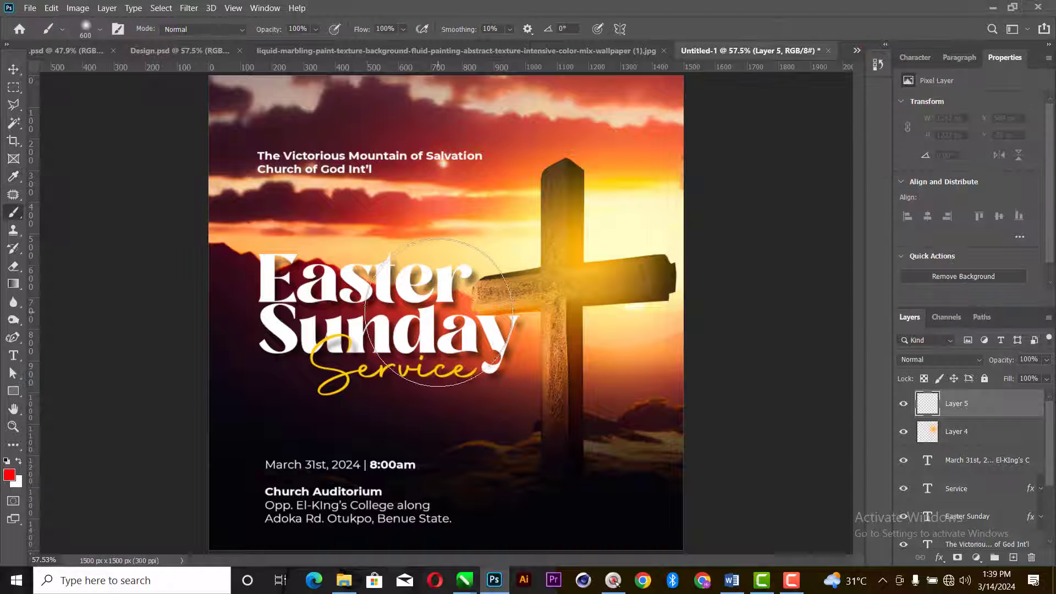
click(440, 312)
Set the red glow layer to Screen and move the glow onto the sky just beside the cross's upper arm.
click(13, 69)
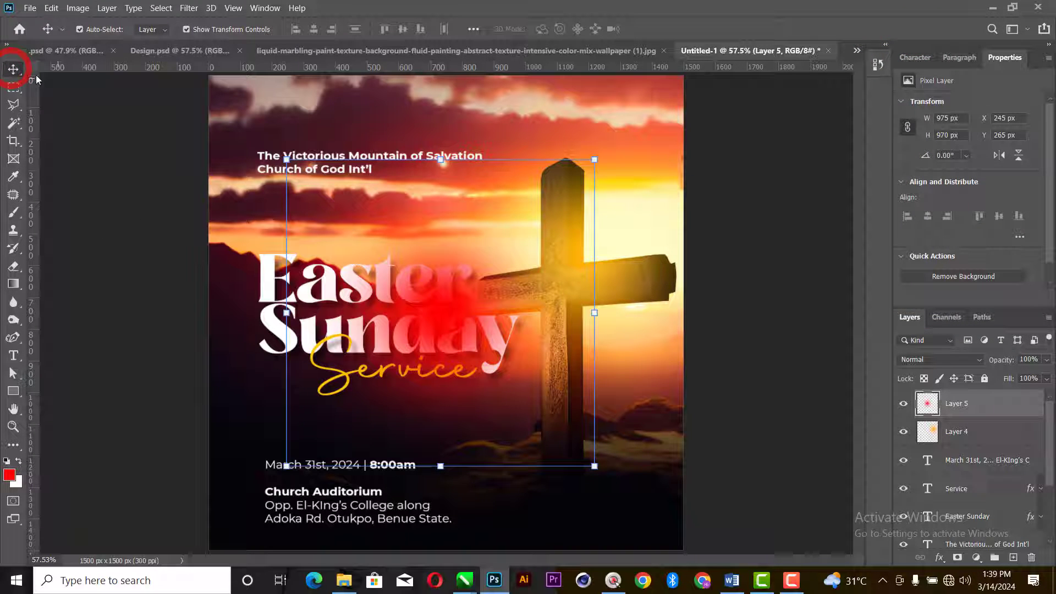
click(951, 359)
click(910, 341)
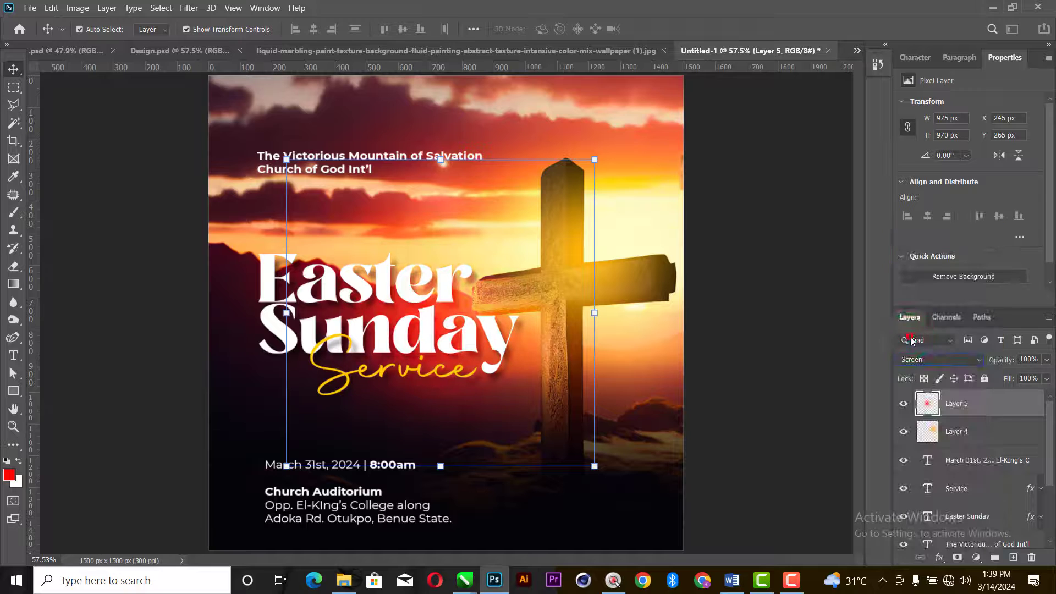
mouse_move(448, 313)
mouse_down()
mouse_move(595, 266)
mouse_move(600, 242)
mouse_up()
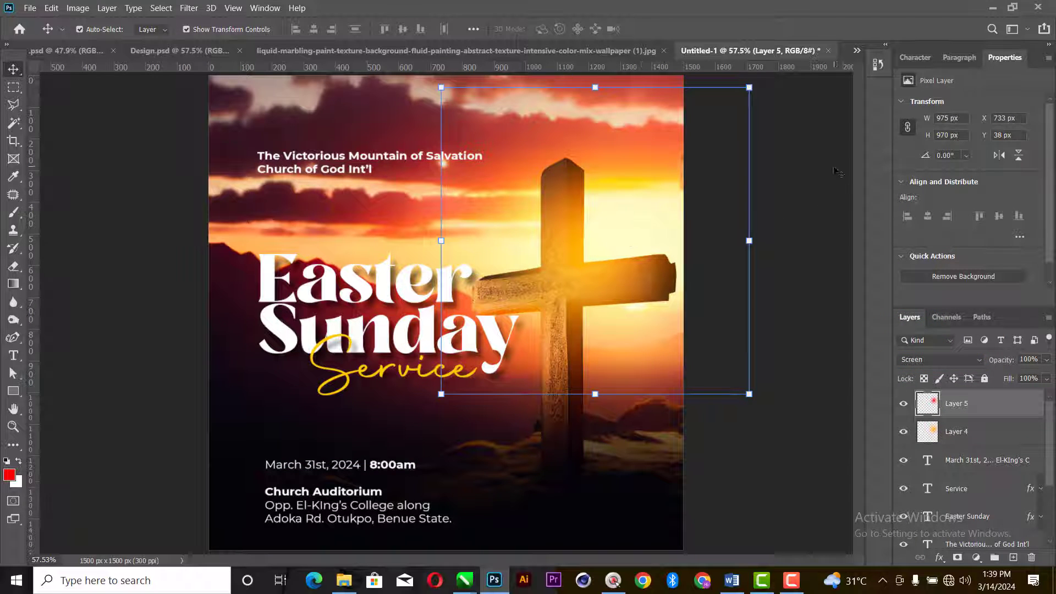
click(809, 148)
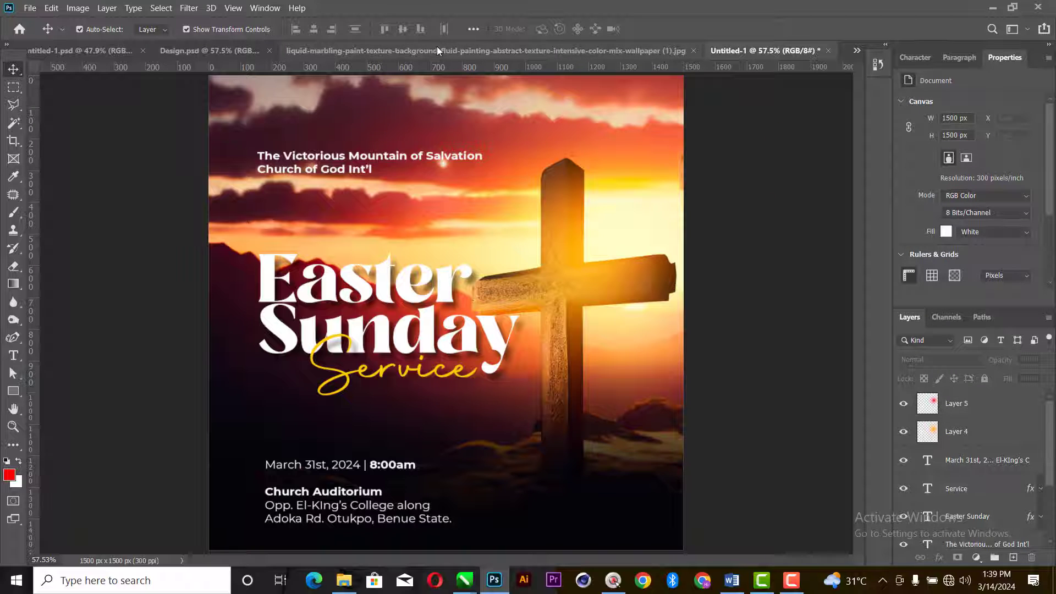
Copy the liquid marbling texture image into the flyer as the top layer and close its source document.
drag(437, 46, 475, 189)
drag(732, 258, 469, 113)
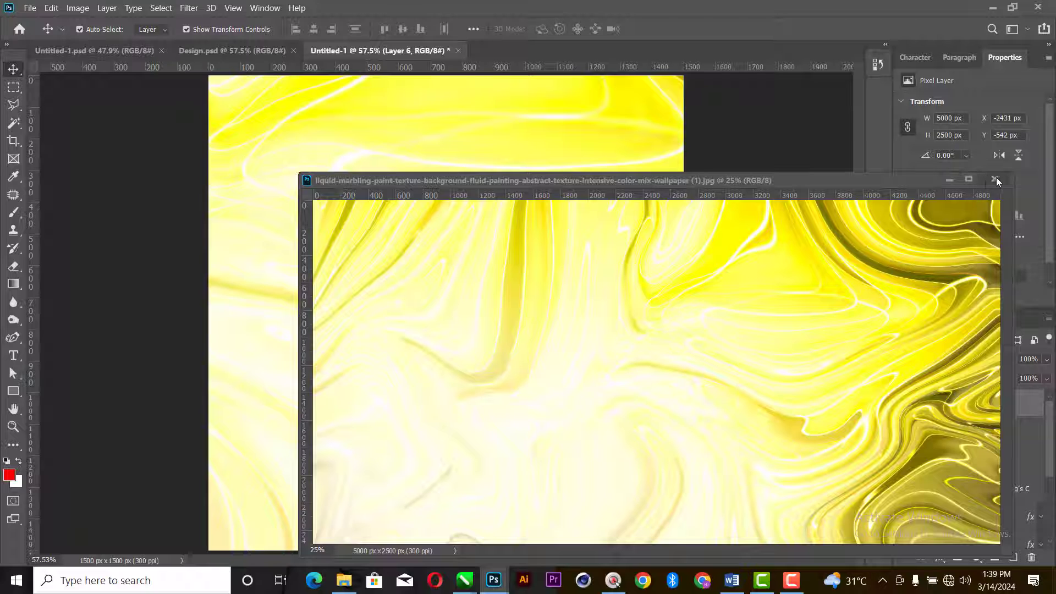
click(995, 179)
click(419, 172)
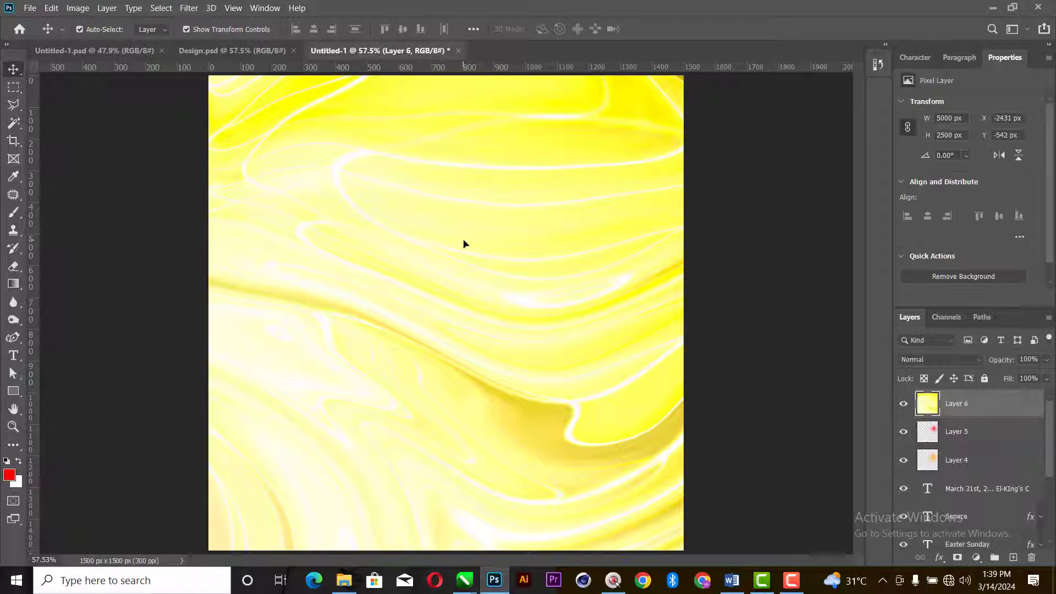
Scale the marbling texture to about 76.8% and reposition it so that it covers the whole flyer.
key(alt)
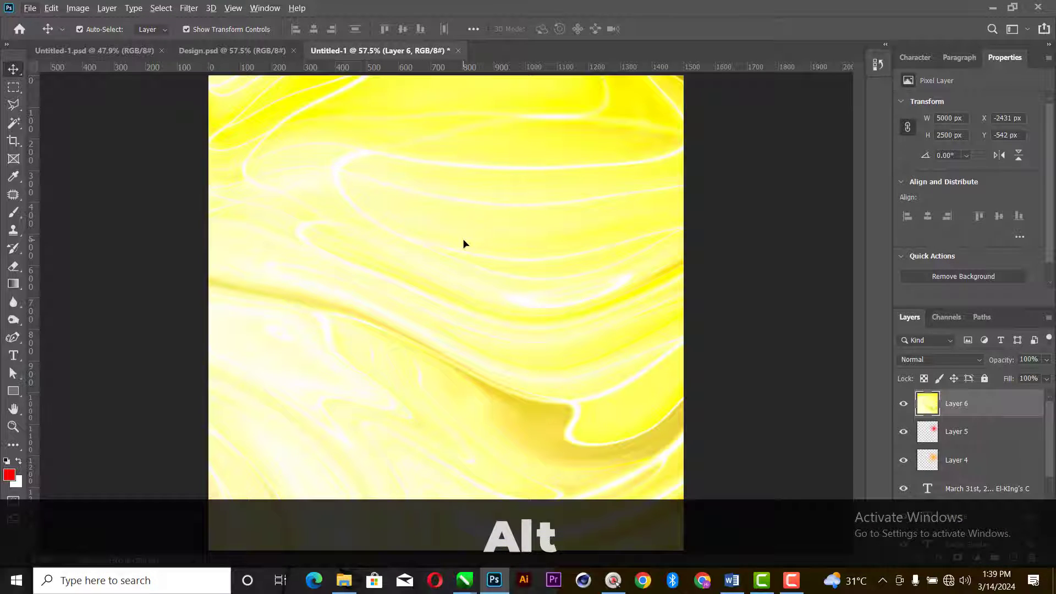
key(ctrl+minus)
key(ctrl+minus)
key(ctrl+minus)
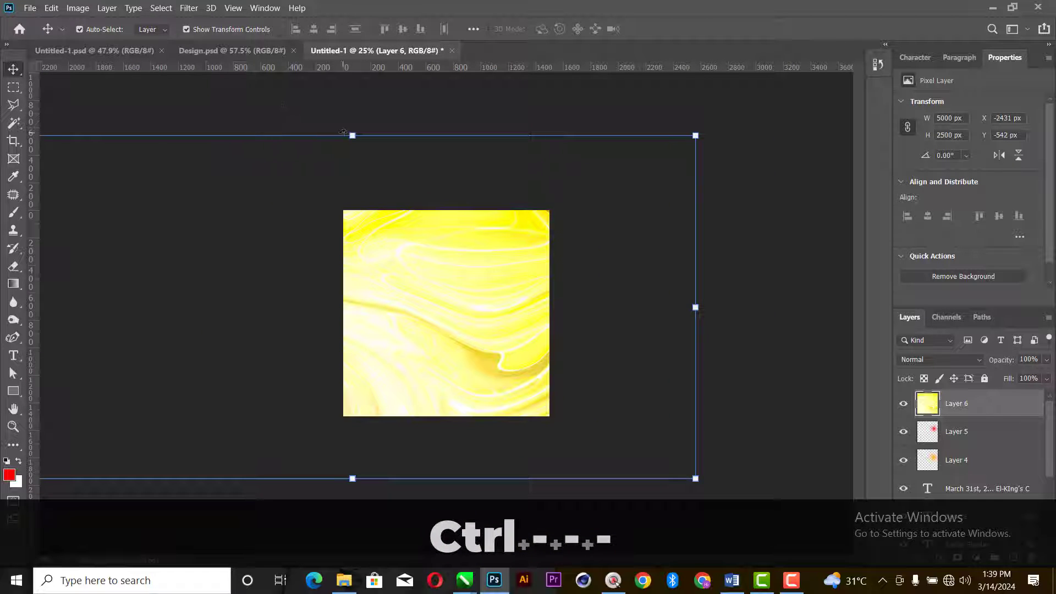
drag(353, 135, 352, 214)
drag(529, 303, 547, 268)
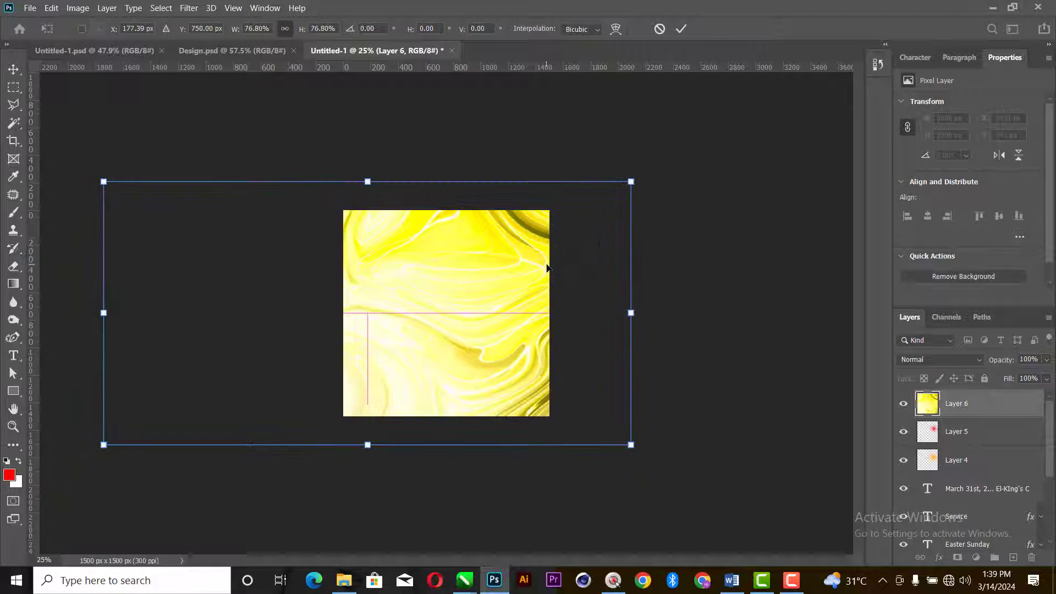
click(682, 29)
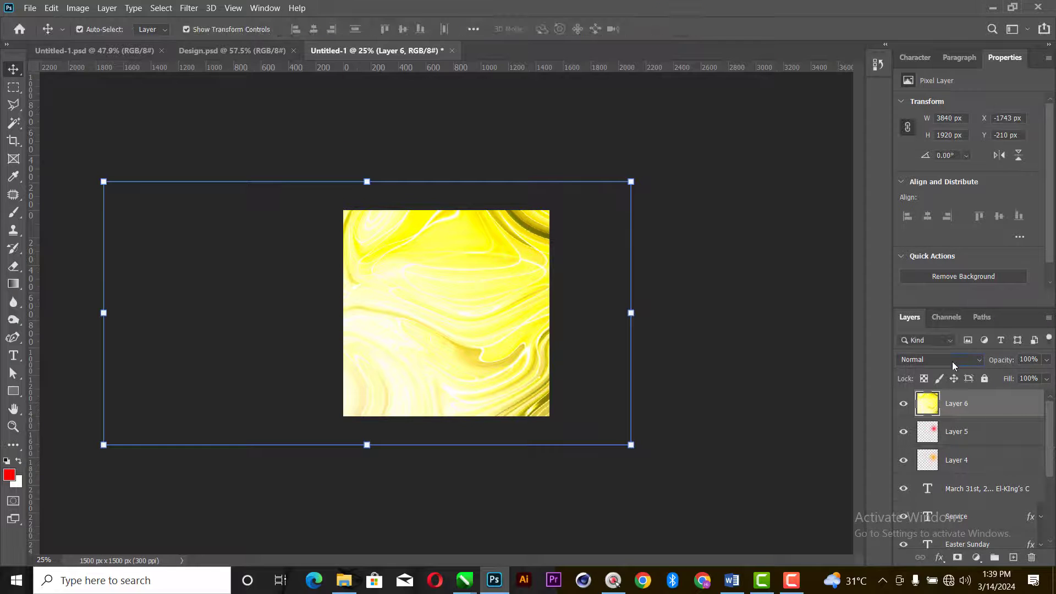
Try the Screen blend mode on the marbling texture and settle on Soft Light.
click(965, 359)
click(915, 334)
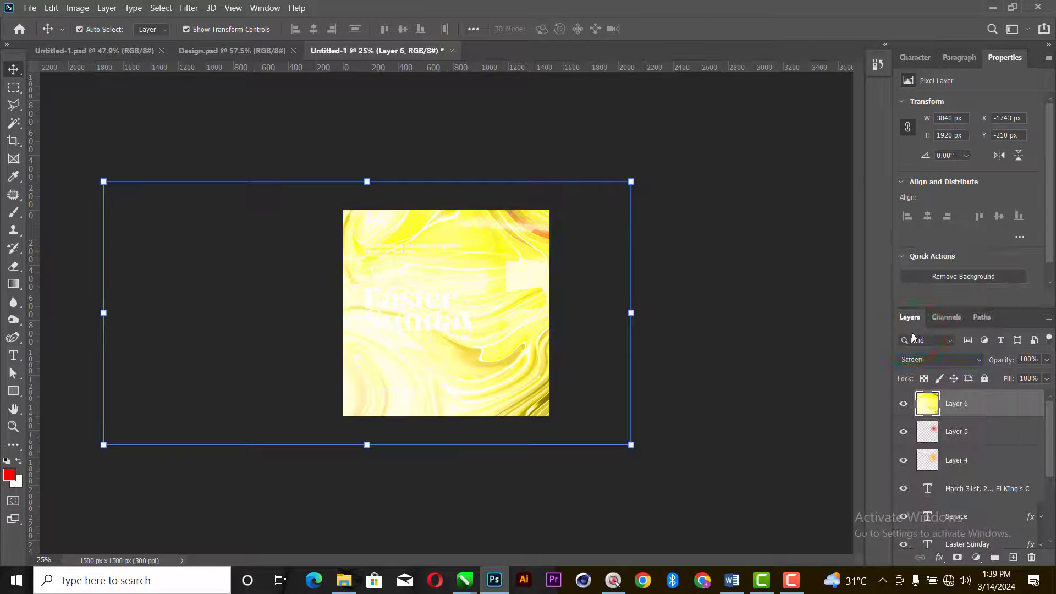
click(933, 361)
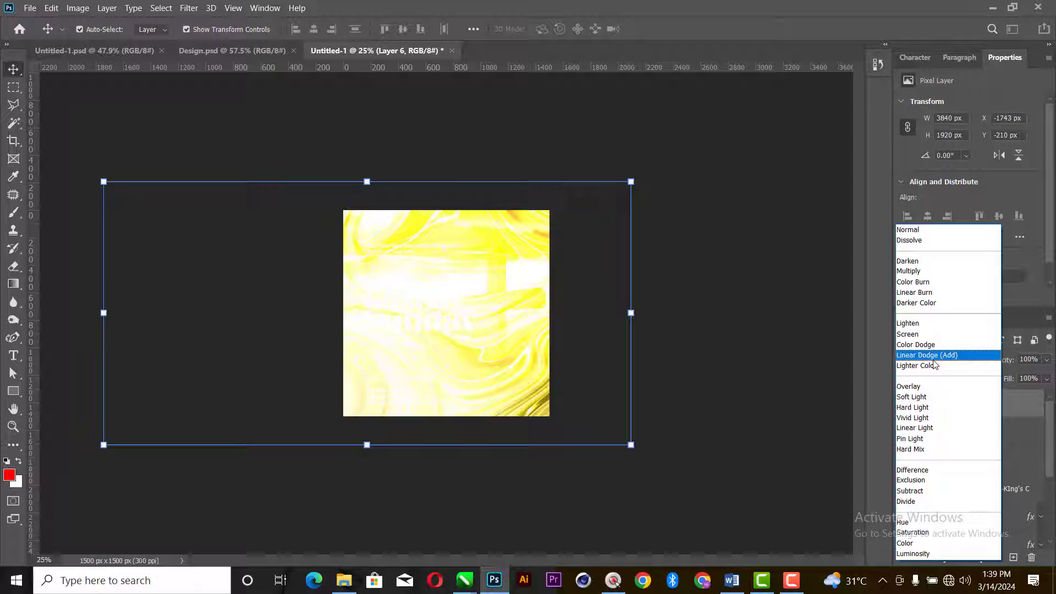
click(930, 399)
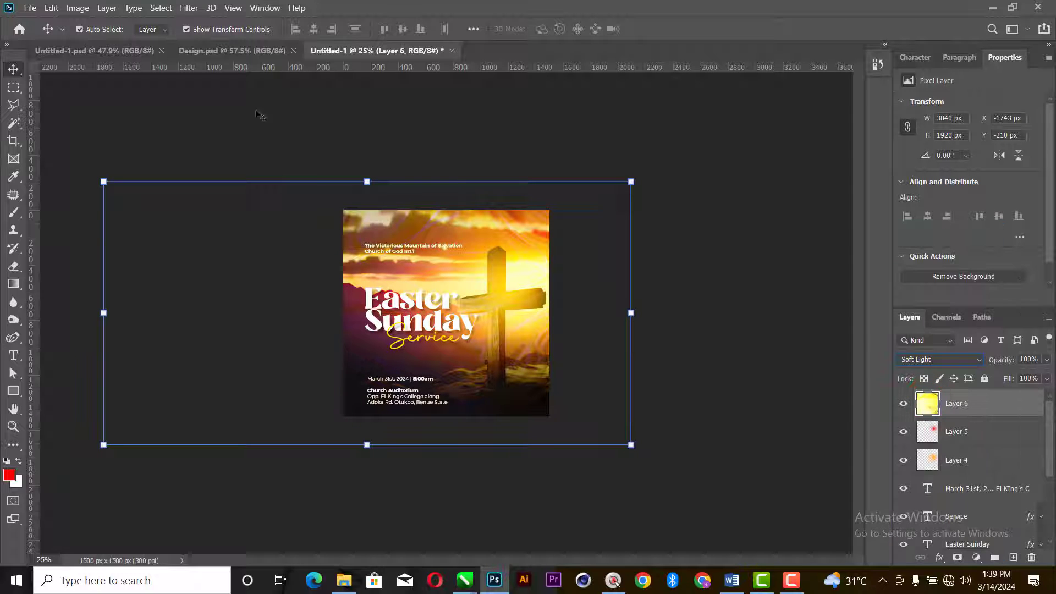
Convert the marbling texture to black and white with the Default preset and deselect the layer.
click(77, 8)
mouse_move(106, 46)
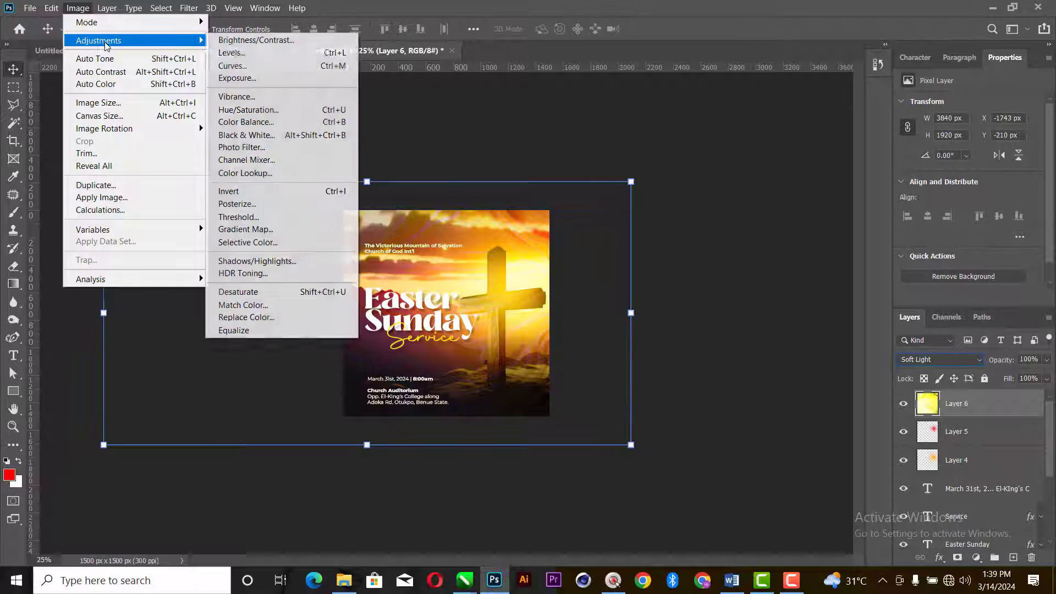
click(248, 136)
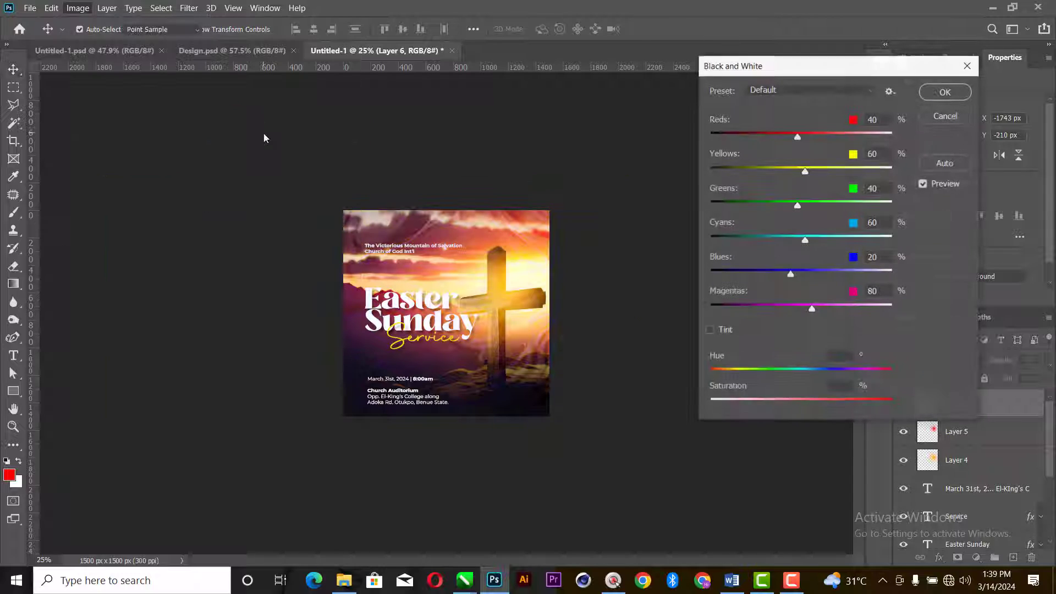
click(945, 92)
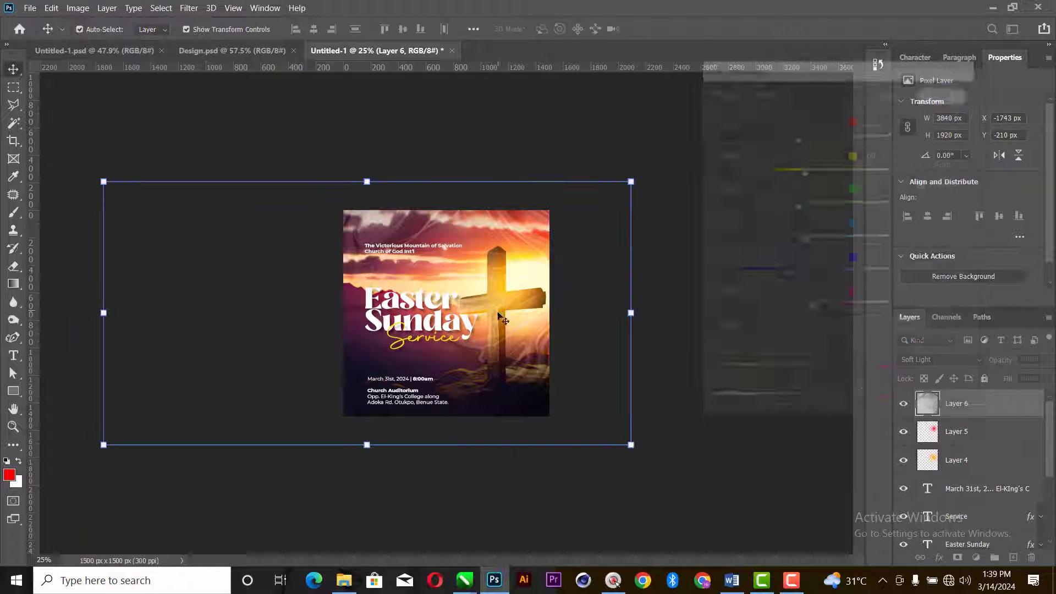
click(693, 237)
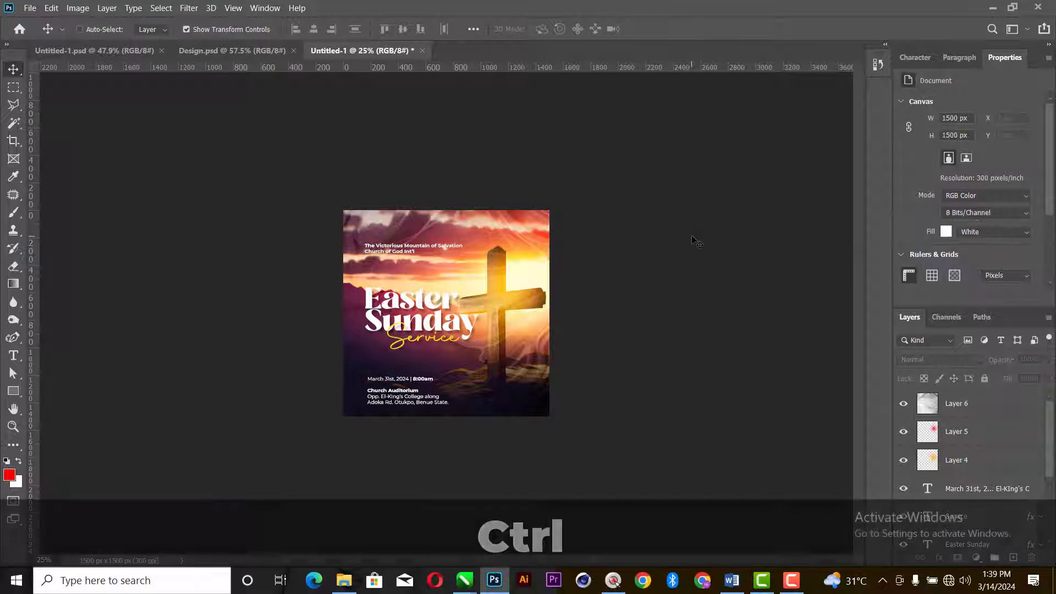
Compare the flyer with the marbling texture hidden and shown, and shift the texture down to Y -156 px.
key(ctrl+0)
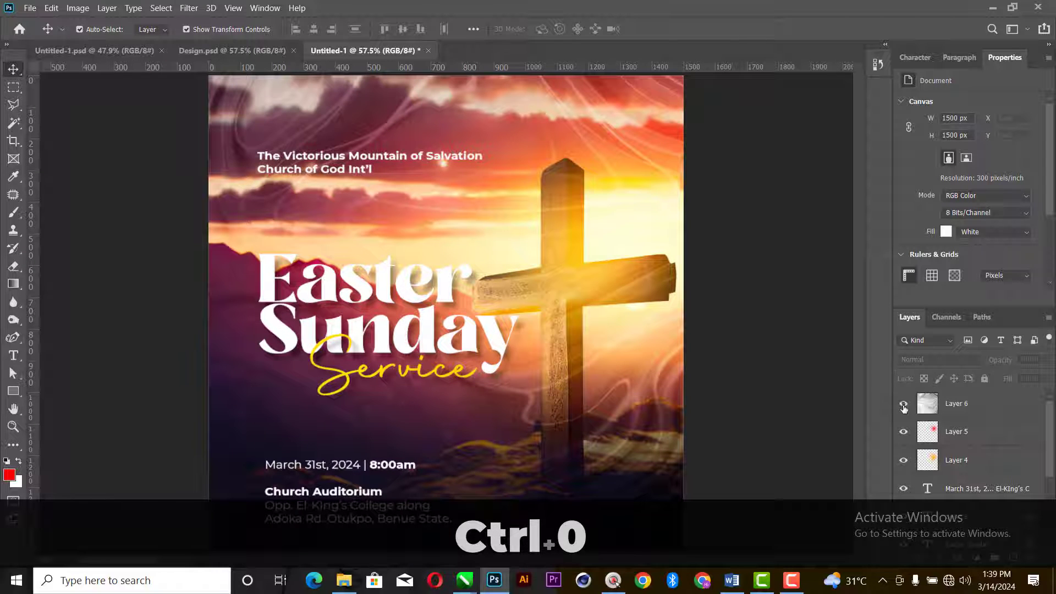
click(904, 406)
click(903, 407)
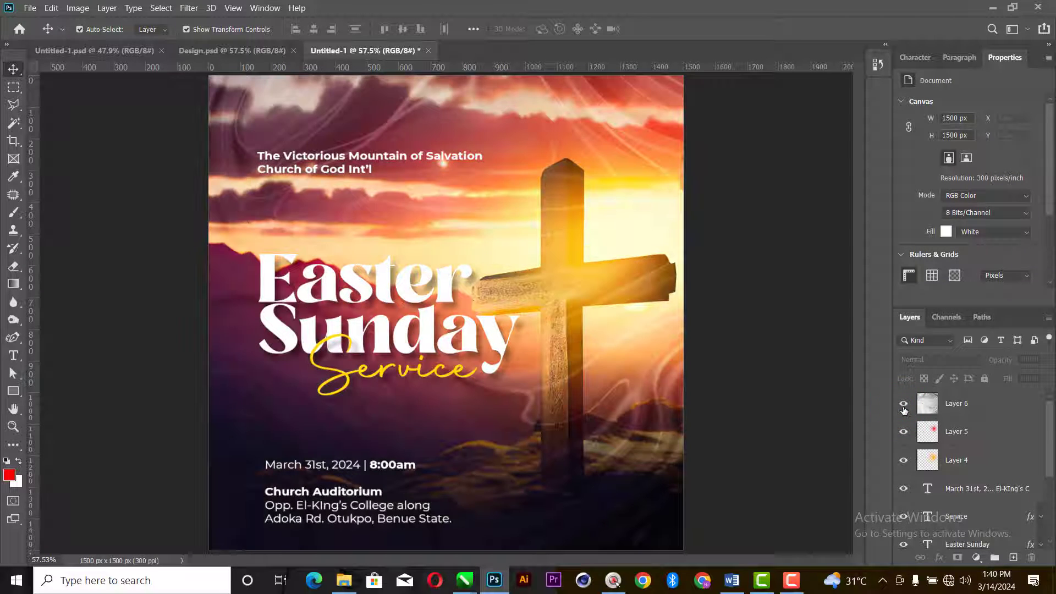
click(904, 406)
click(903, 406)
mouse_move(652, 182)
mouse_down()
mouse_move(581, 194)
mouse_move(539, 168)
mouse_move(363, 203)
mouse_move(620, 205)
mouse_move(632, 235)
mouse_move(648, 195)
mouse_up()
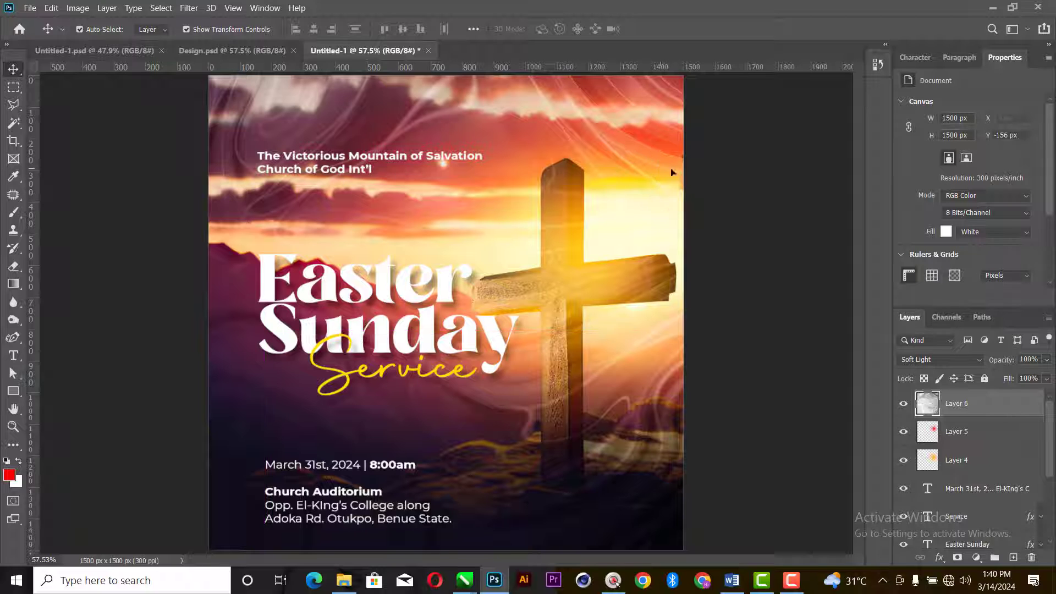
Lower the marbling texture's opacity to 59% and mask it out over the title and date text with a soft 600 px black brush.
click(930, 402)
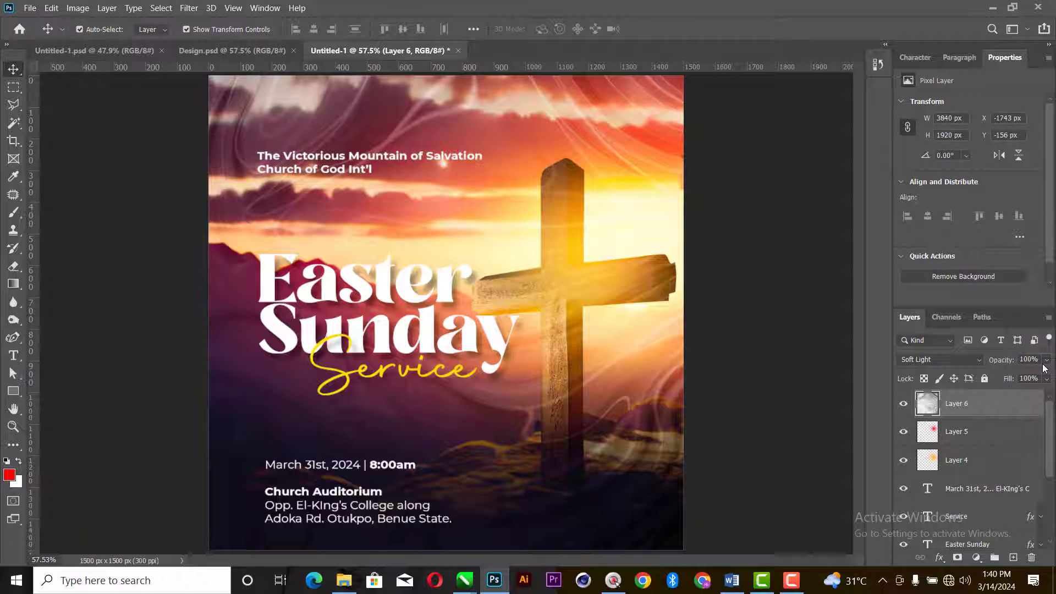
click(1019, 376)
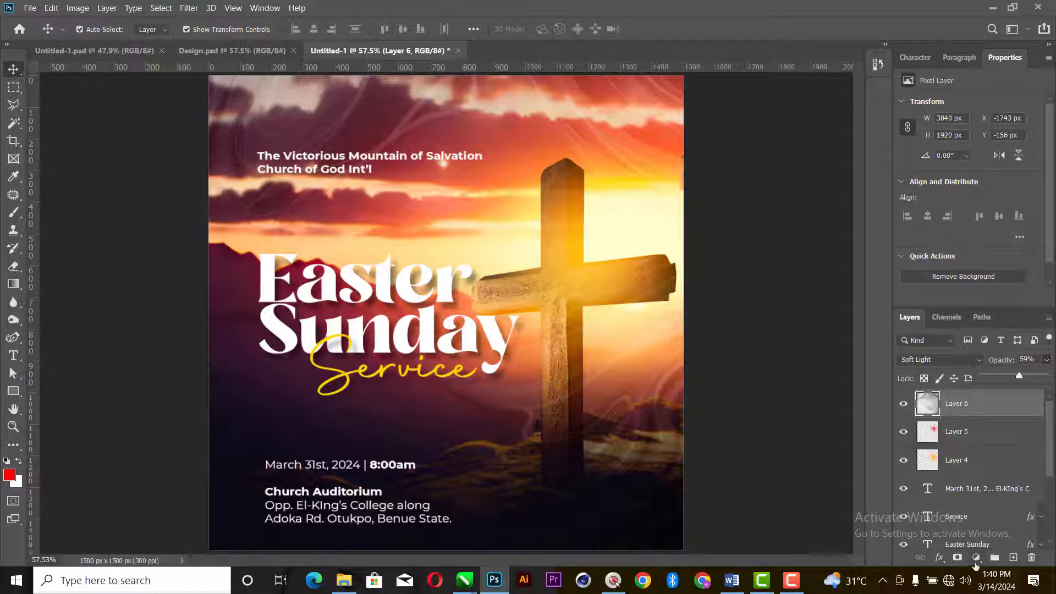
click(957, 557)
key(b)
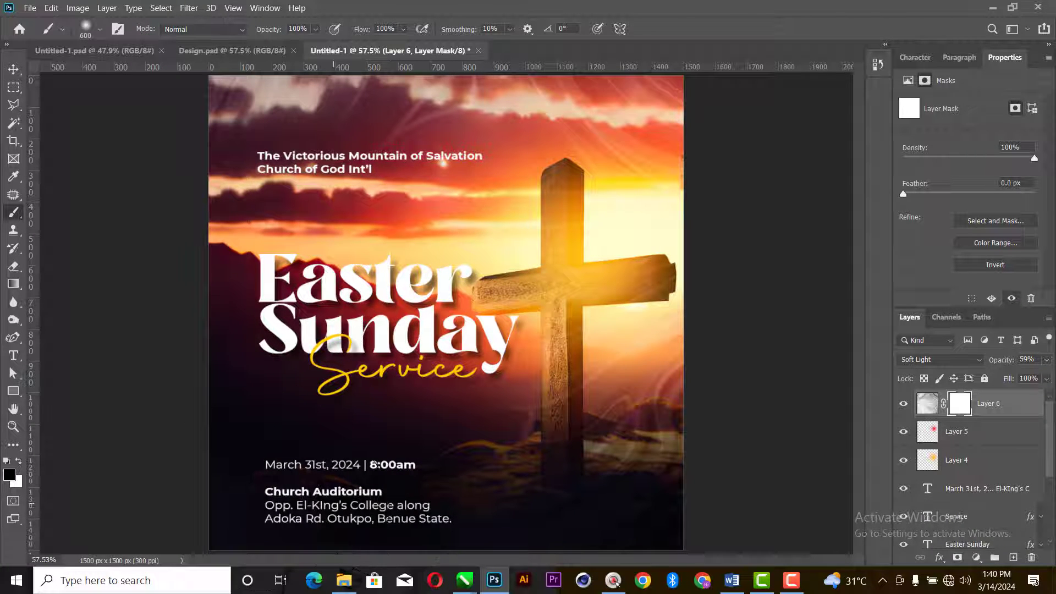
drag(257, 515, 423, 281)
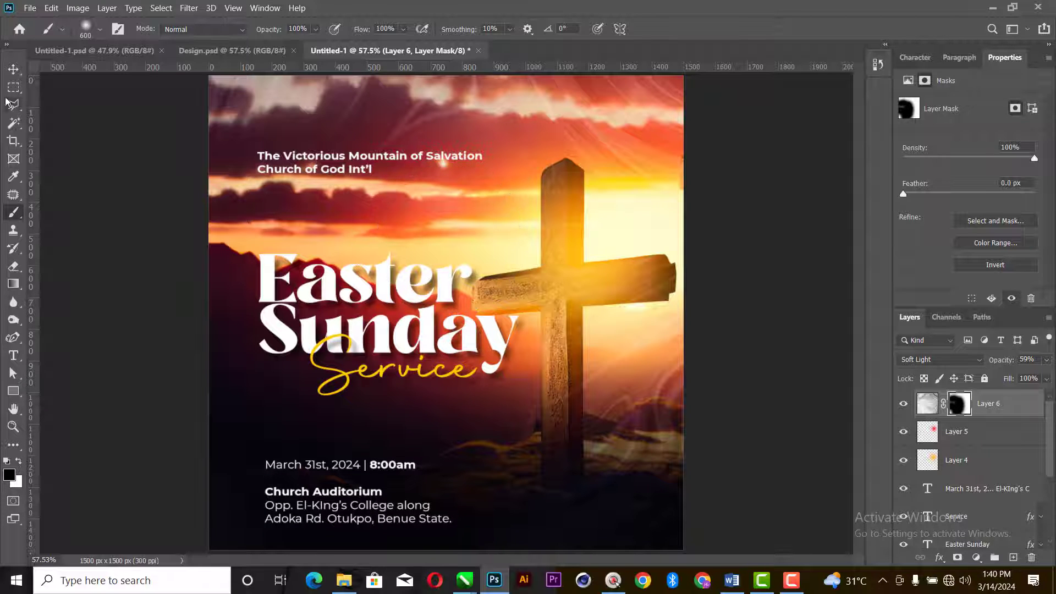
Stamp all visible layers into a merged copy above the marbling texture and open it in the Camera Raw Filter.
click(997, 411)
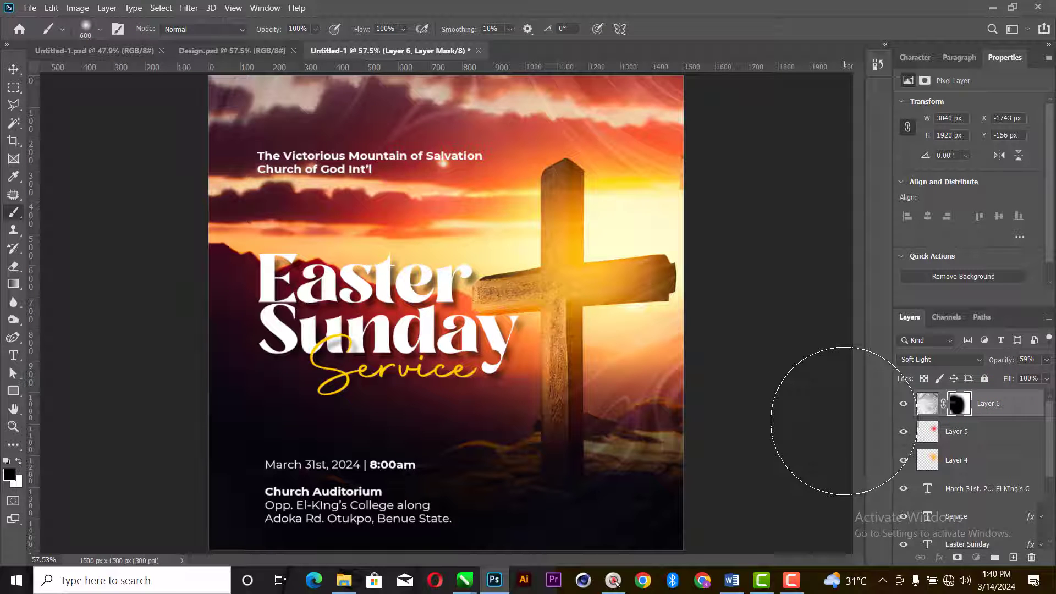
key(ctrl+shift+alt+e)
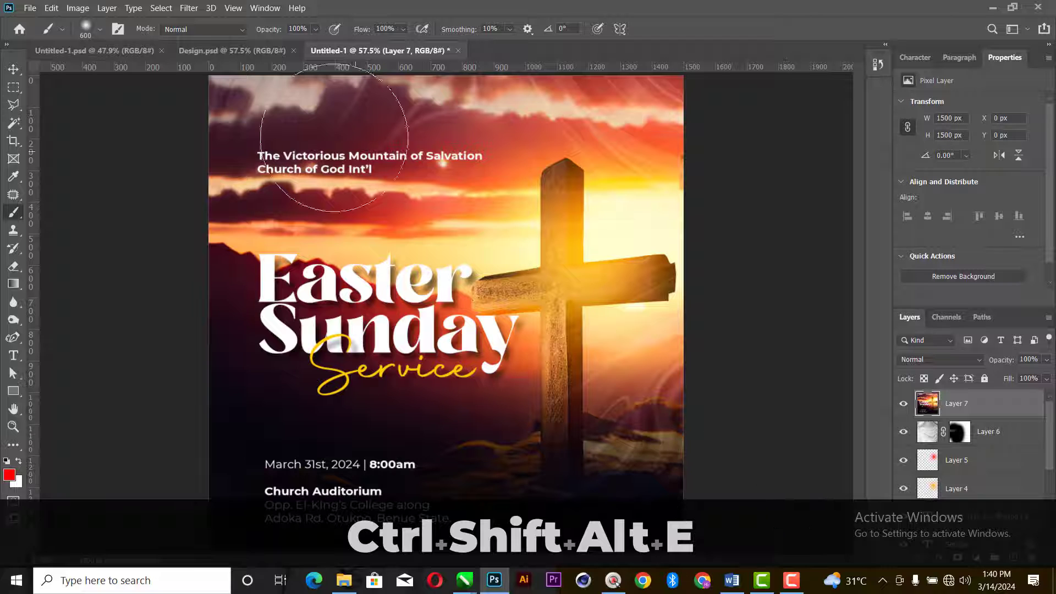
click(198, 10)
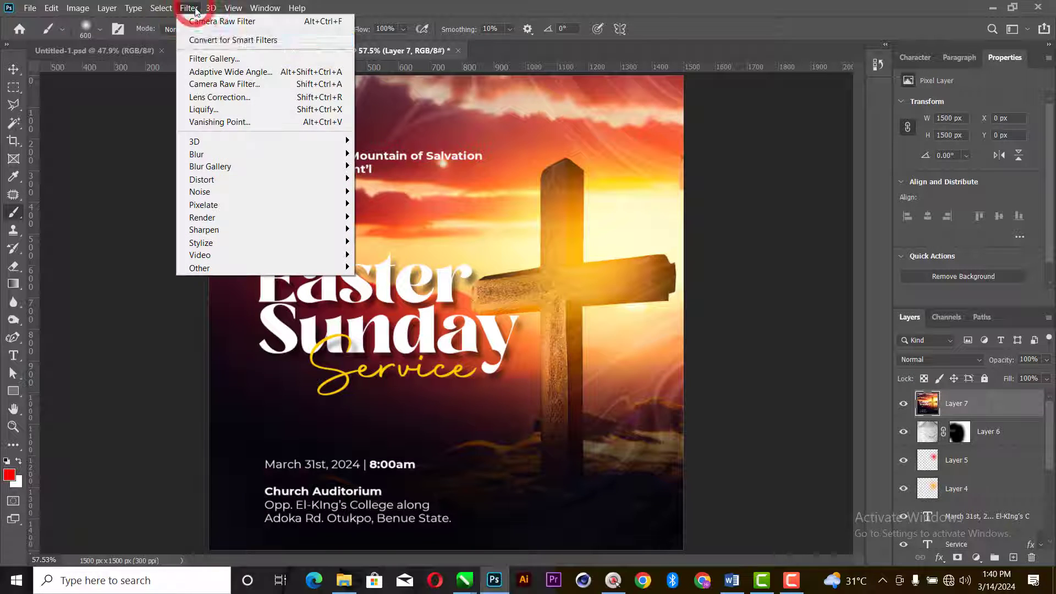
click(235, 87)
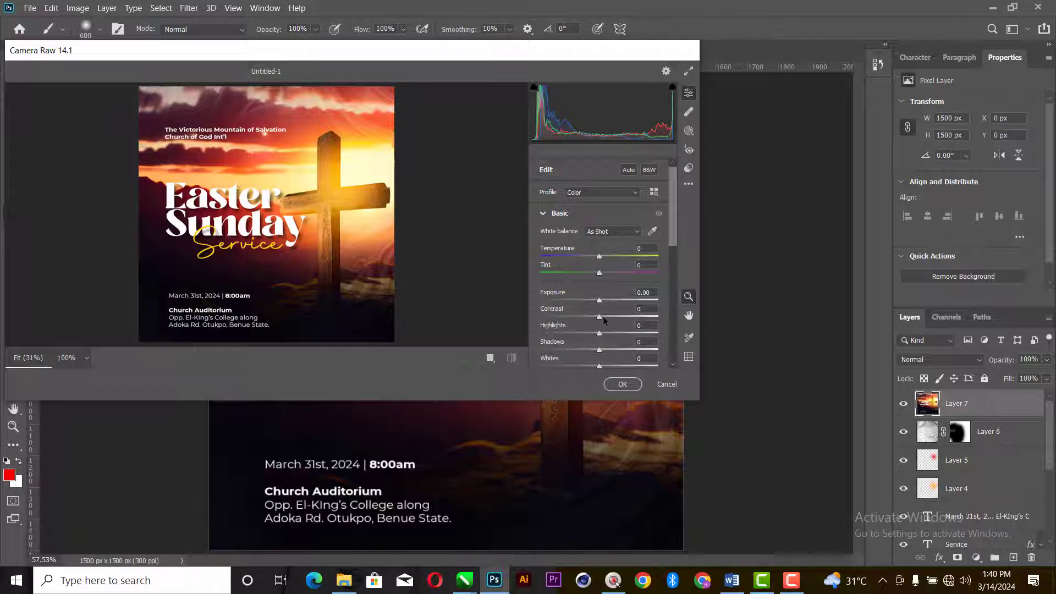
Set the merged copy's Contrast to +27, Shadows to -6, Blacks to +24, Texture to +16 and Clarity to +29.
mouse_move(603, 318)
mouse_down()
mouse_move(615, 318)
mouse_move(587, 328)
mouse_move(659, 332)
mouse_move(615, 332)
mouse_up()
scroll(615, 317, down, 1)
scroll(632, 337, down, 1)
scroll(615, 332, down, 1)
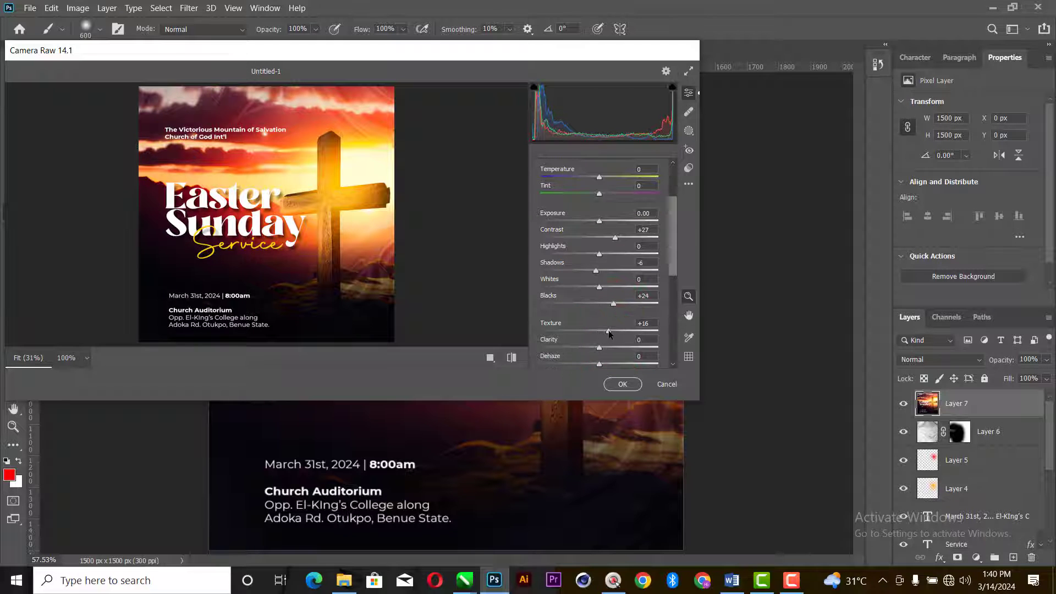
click(608, 331)
drag(599, 348, 617, 347)
scroll(610, 319, down, 5)
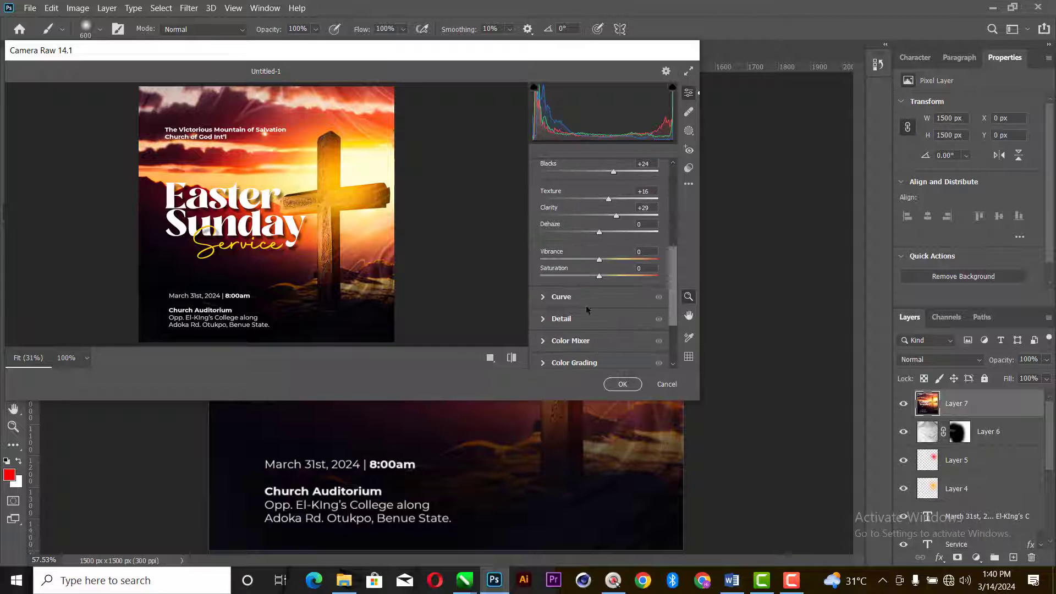
Add slight sharpening, set Vignetting to -12 and Grain to 7, and apply the Camera Raw adjustments to the merged copy.
click(542, 319)
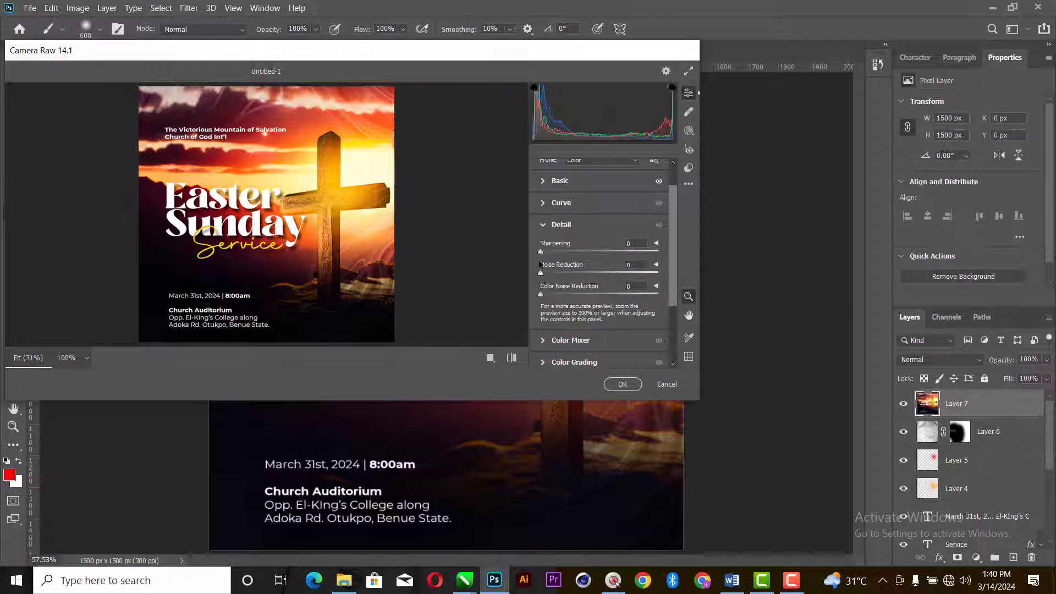
scroll(594, 237, down, 3)
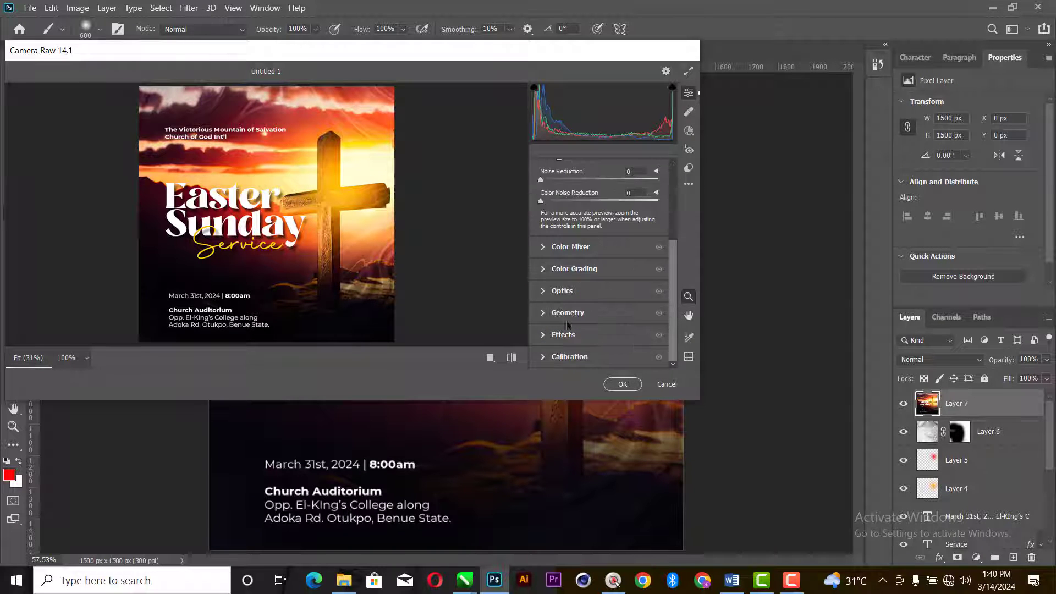
click(544, 336)
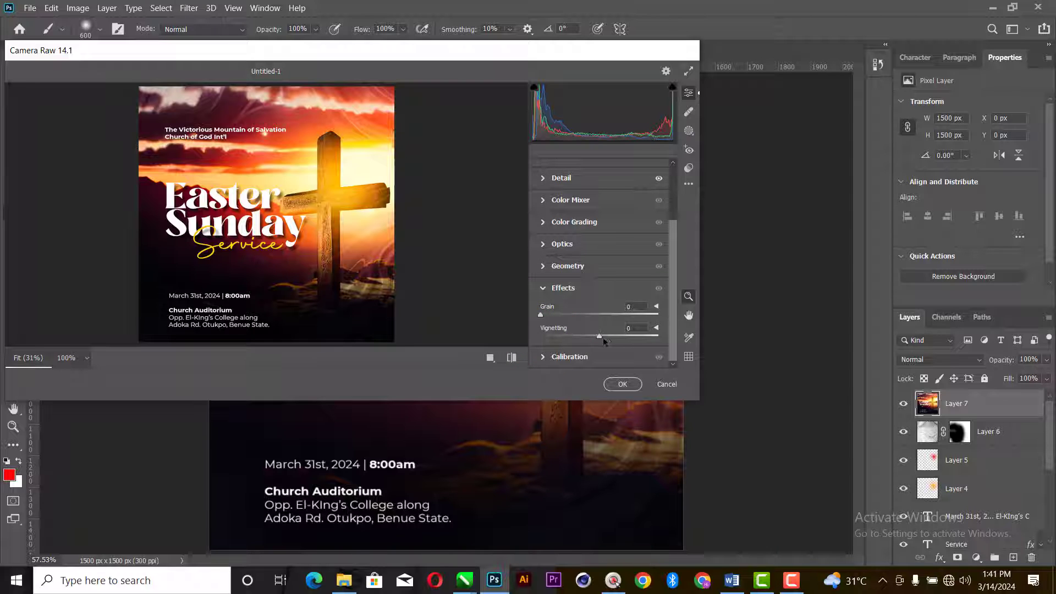
drag(597, 340, 592, 340)
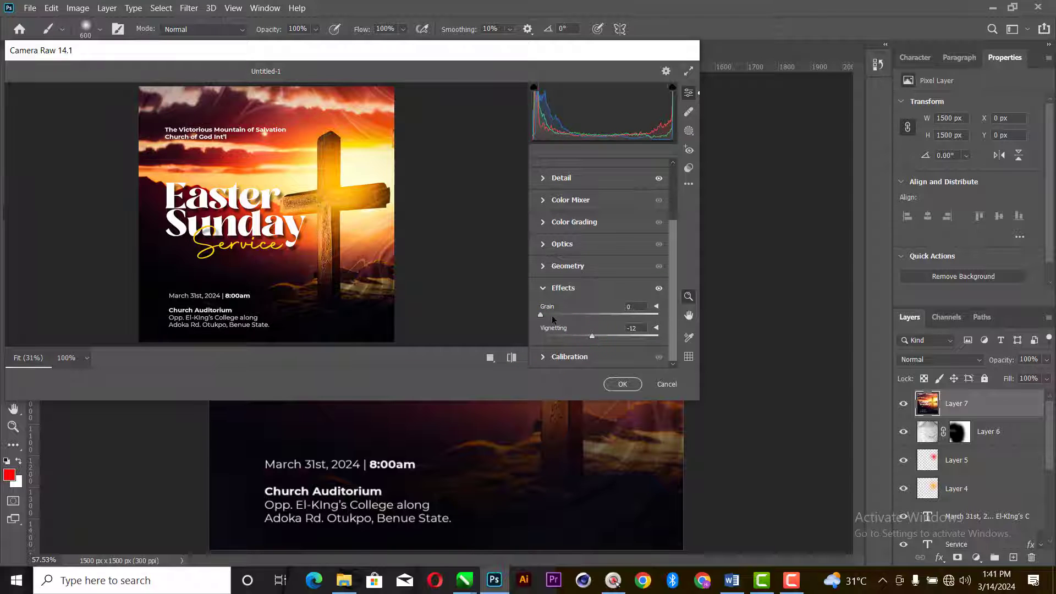
drag(541, 316, 549, 316)
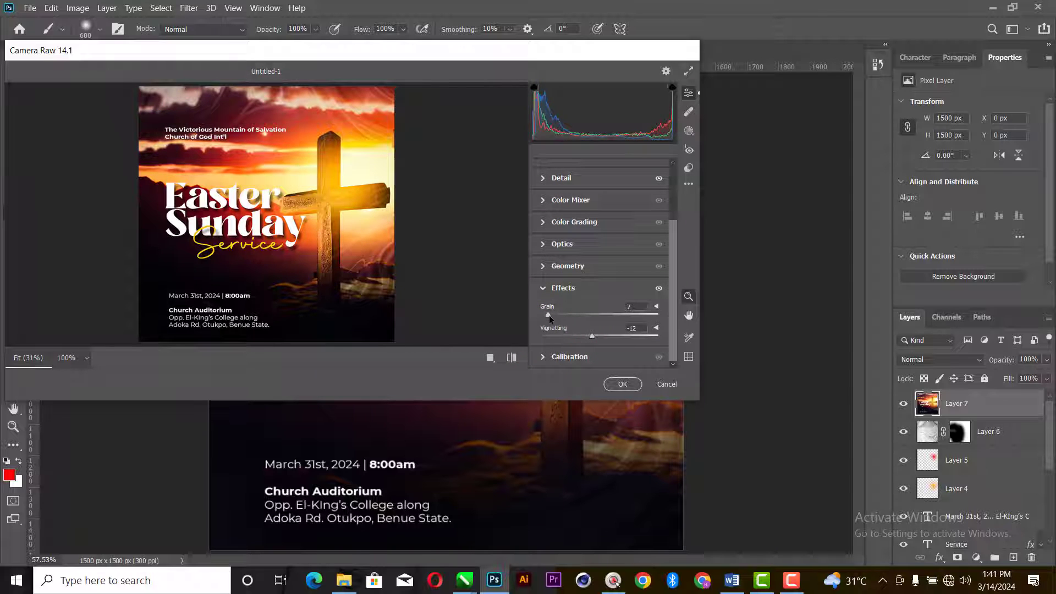
click(622, 384)
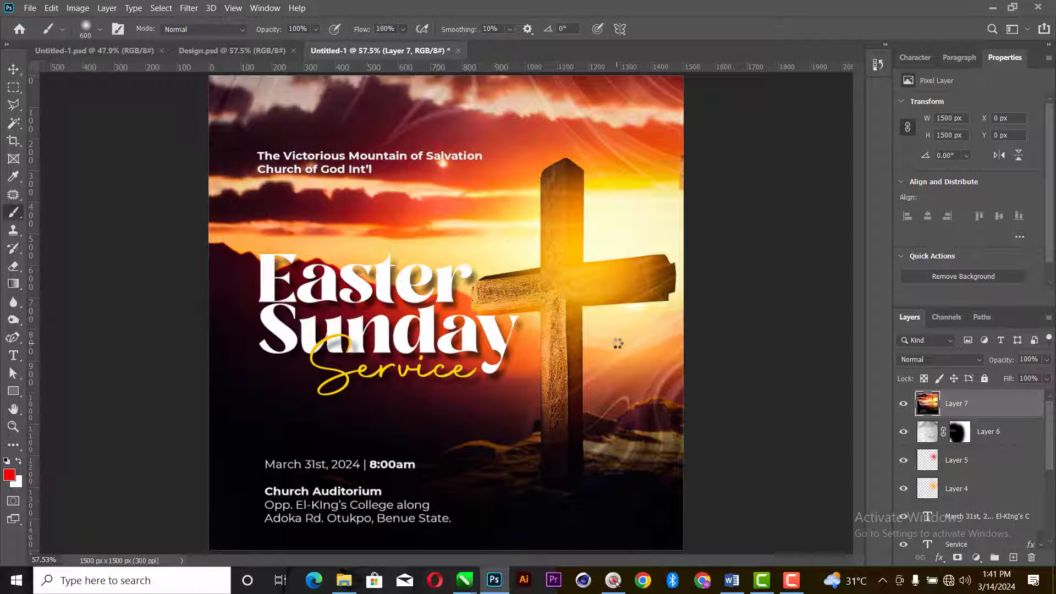